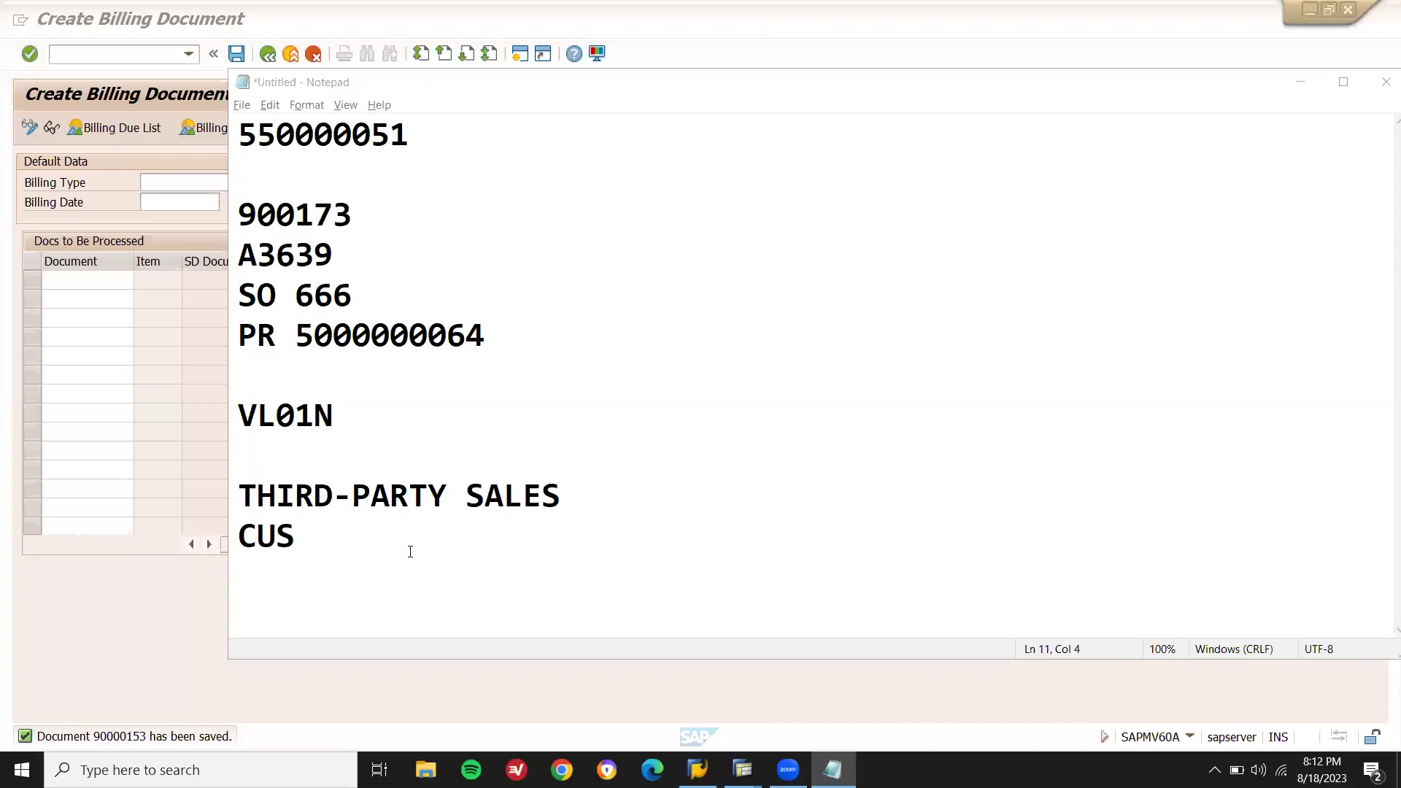
Finish the flow line as CUSTOMER --> SALES ORD --> PR --> PO --> VENDOR --> STOCK --> CUSTOMER.
click(409, 540)
text(TO)
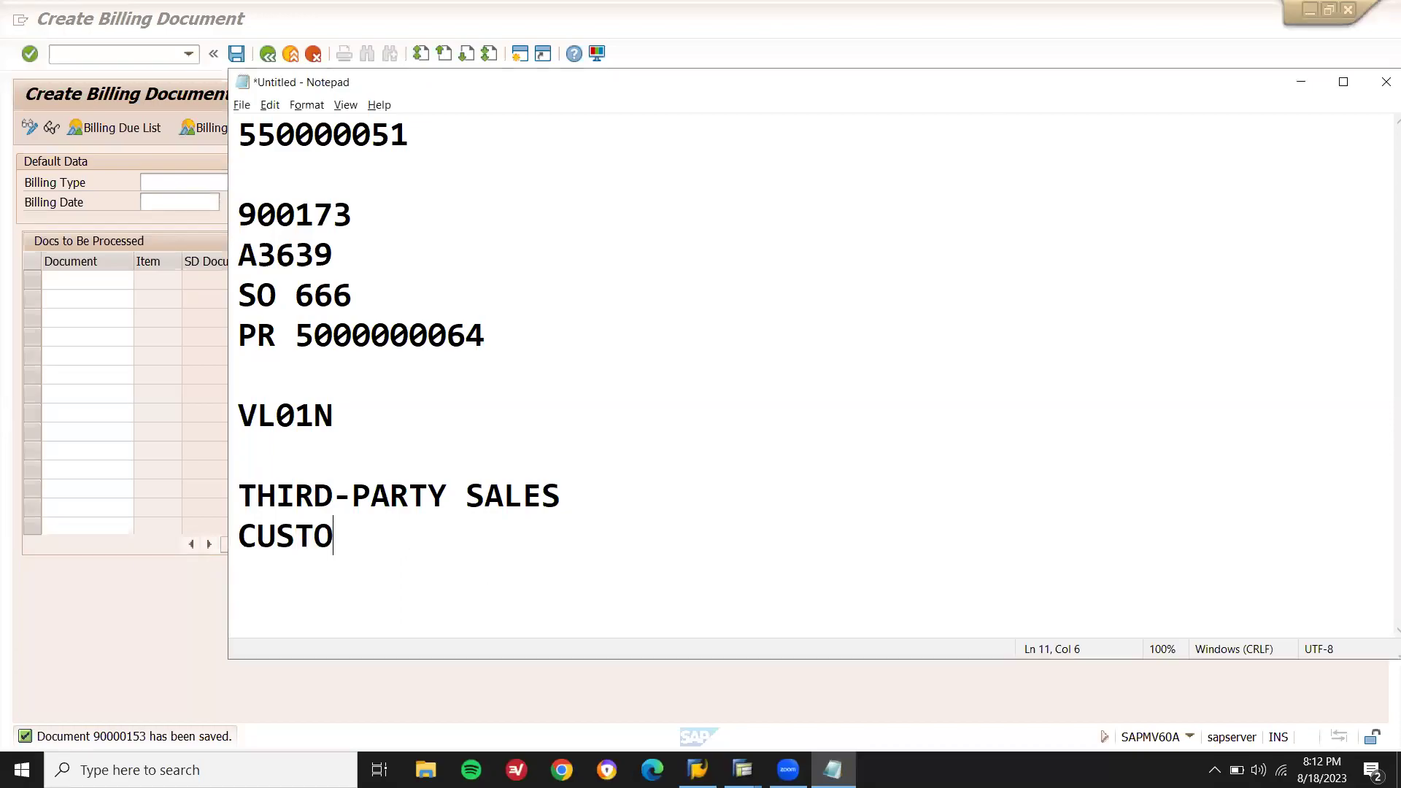
text(MER --> )
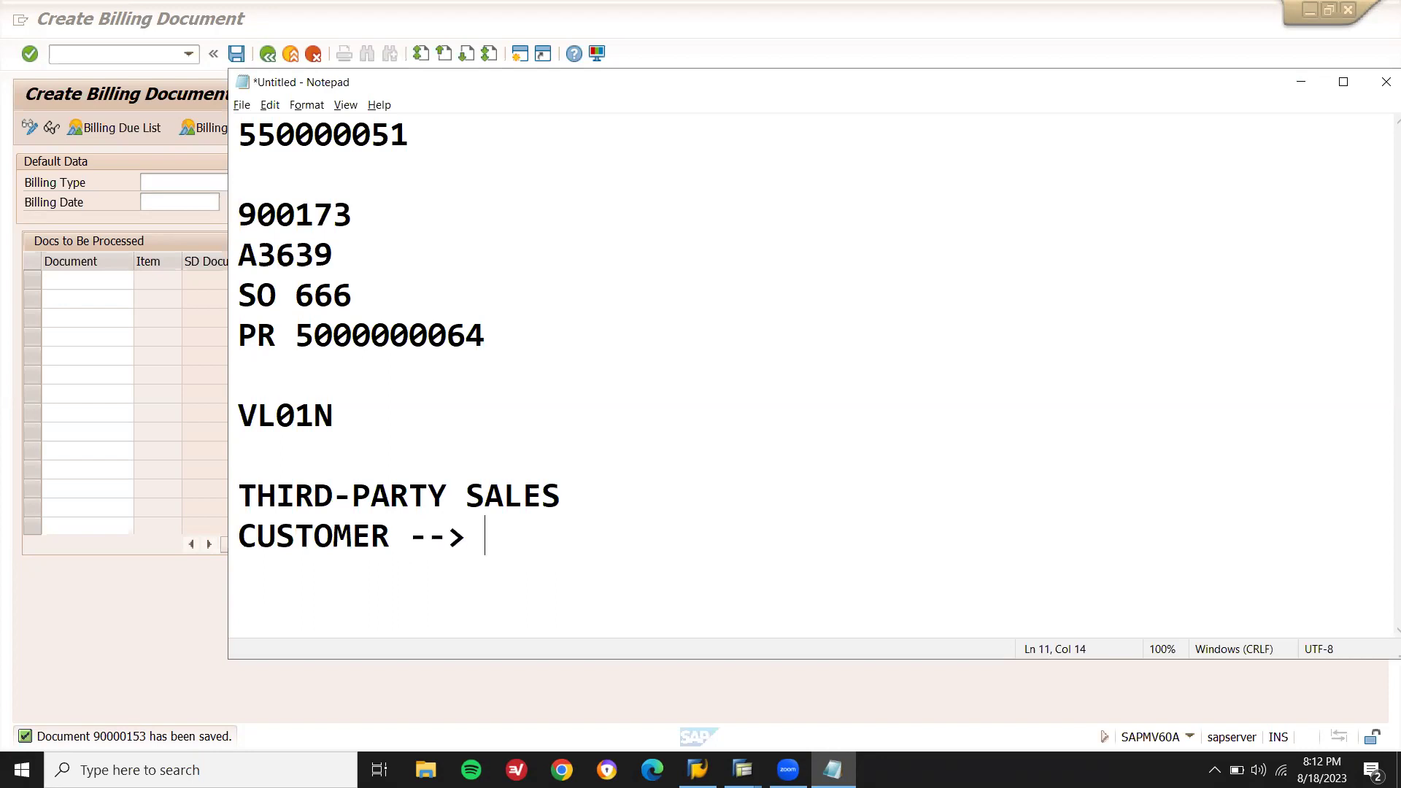
text(SALES)
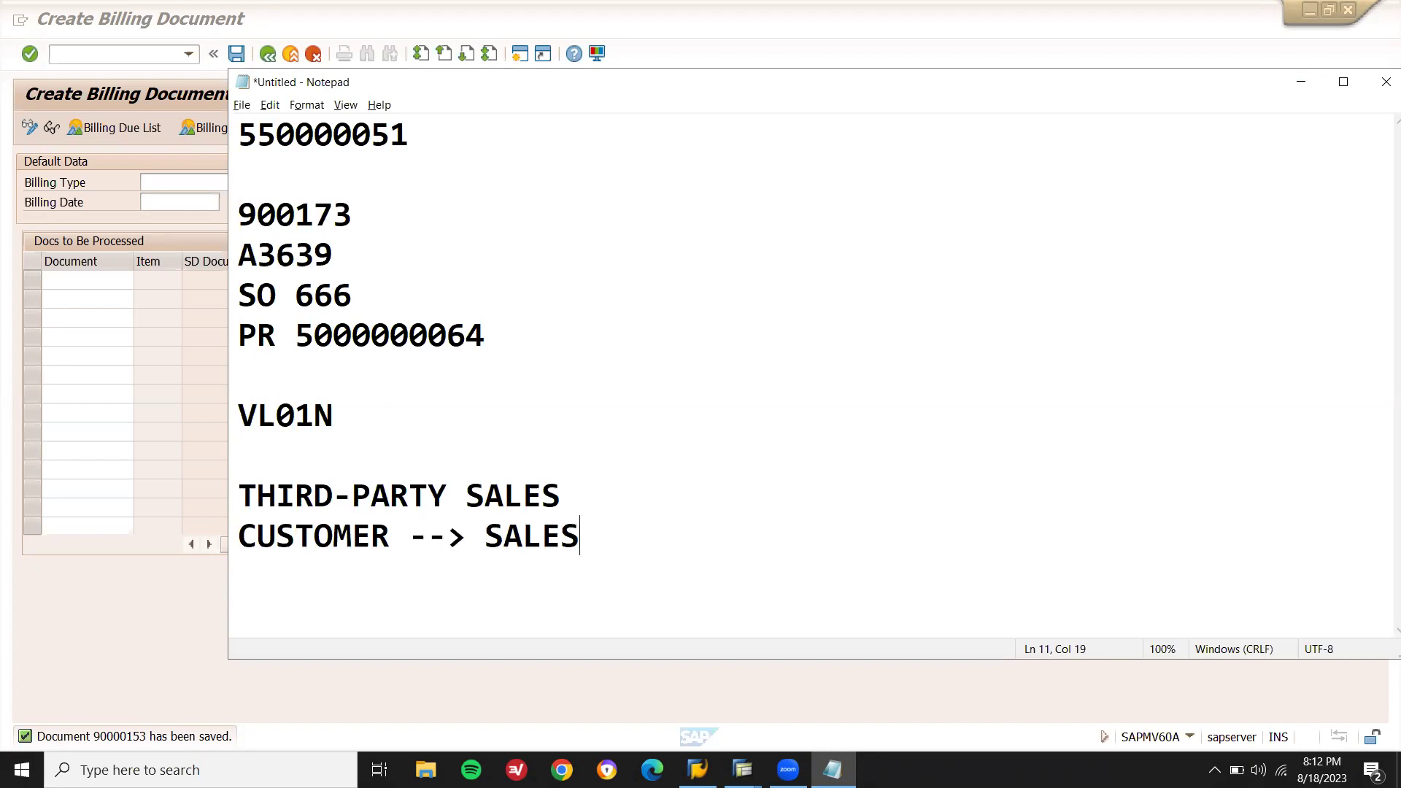
text( ORD )
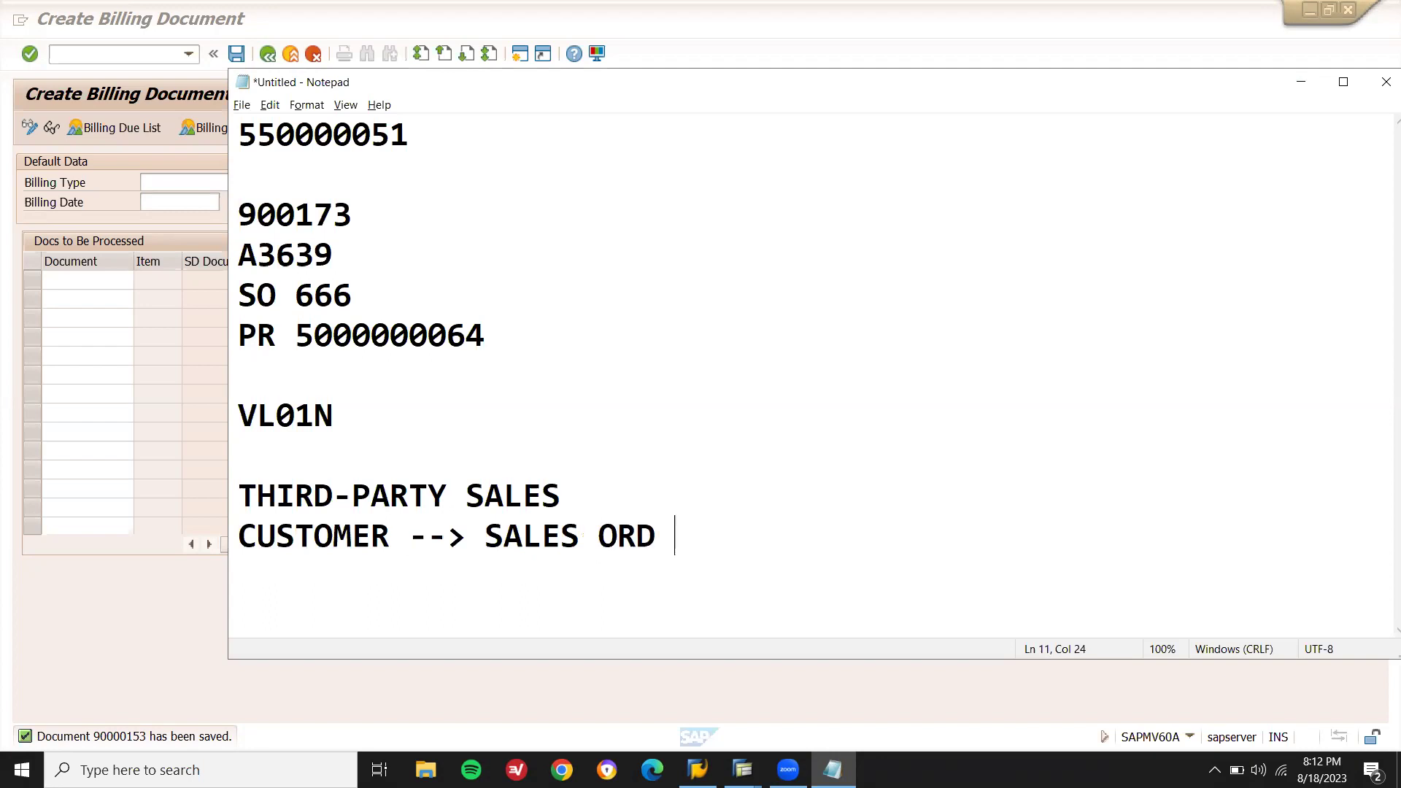
text(--> PR )
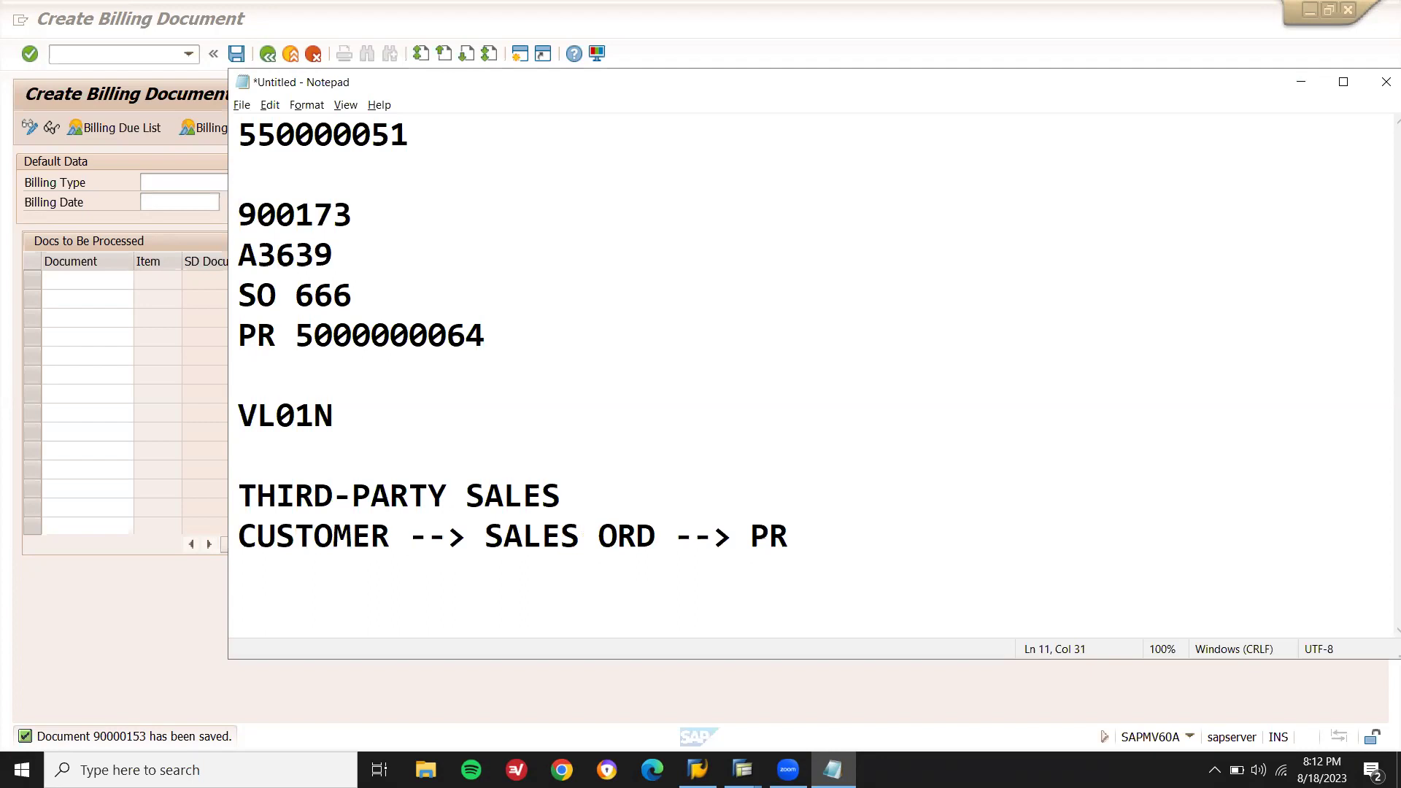
text(--> PO -->)
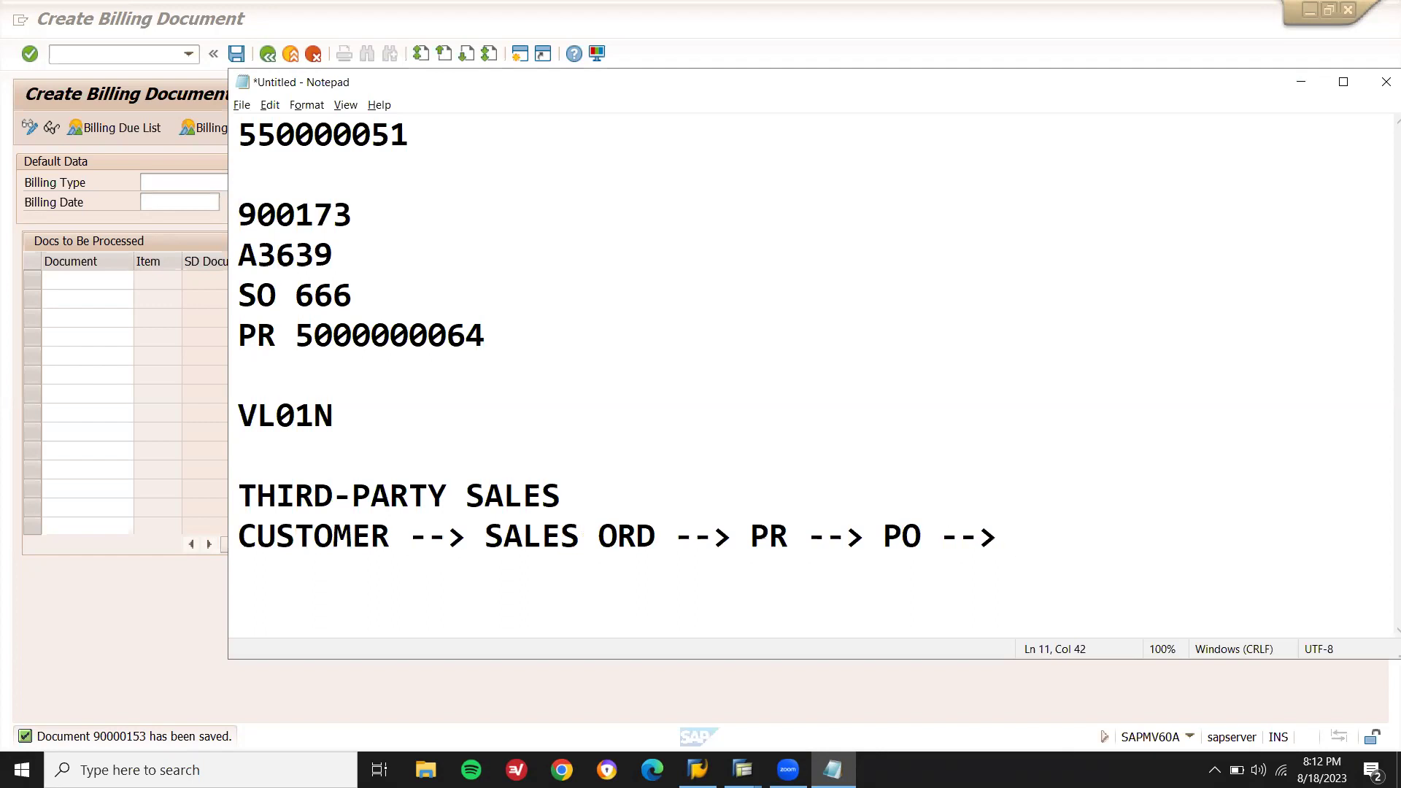
key(Return)
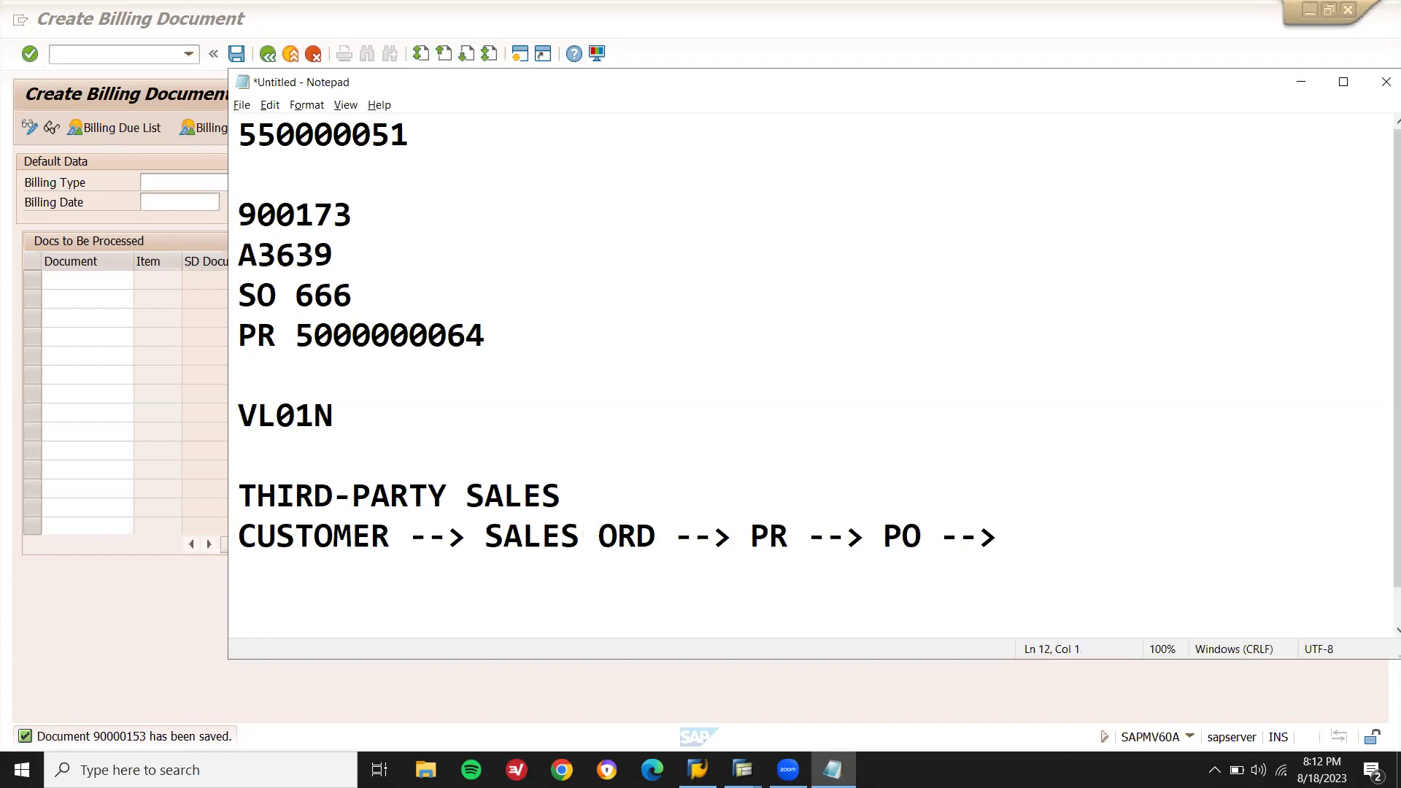
text(VENDOR)
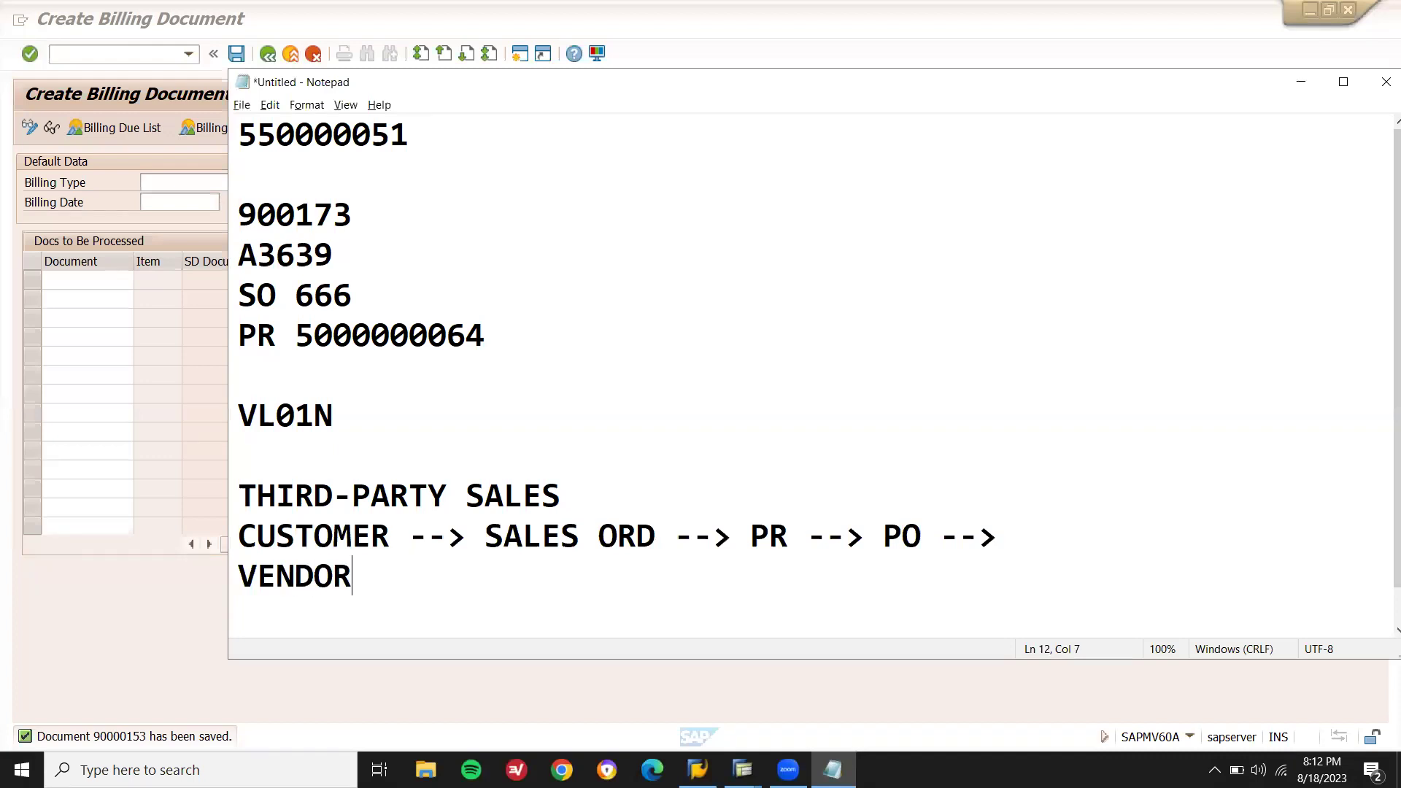
text( --> STOCK --> CUSTOMER)
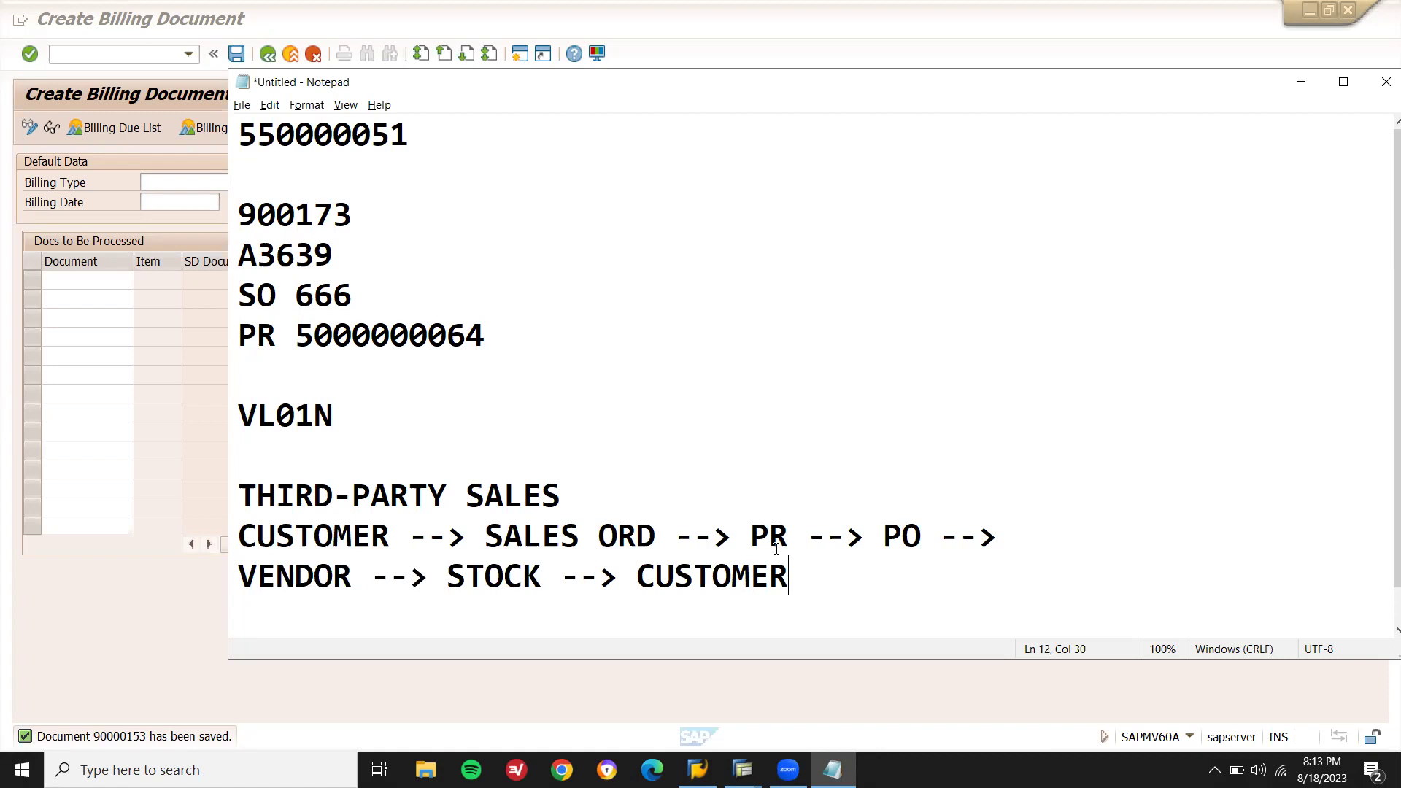
Add list items 1. SALES ORD, 2. PR (AUTMATICALLY) and 3. PO below the flow.
key(Return)
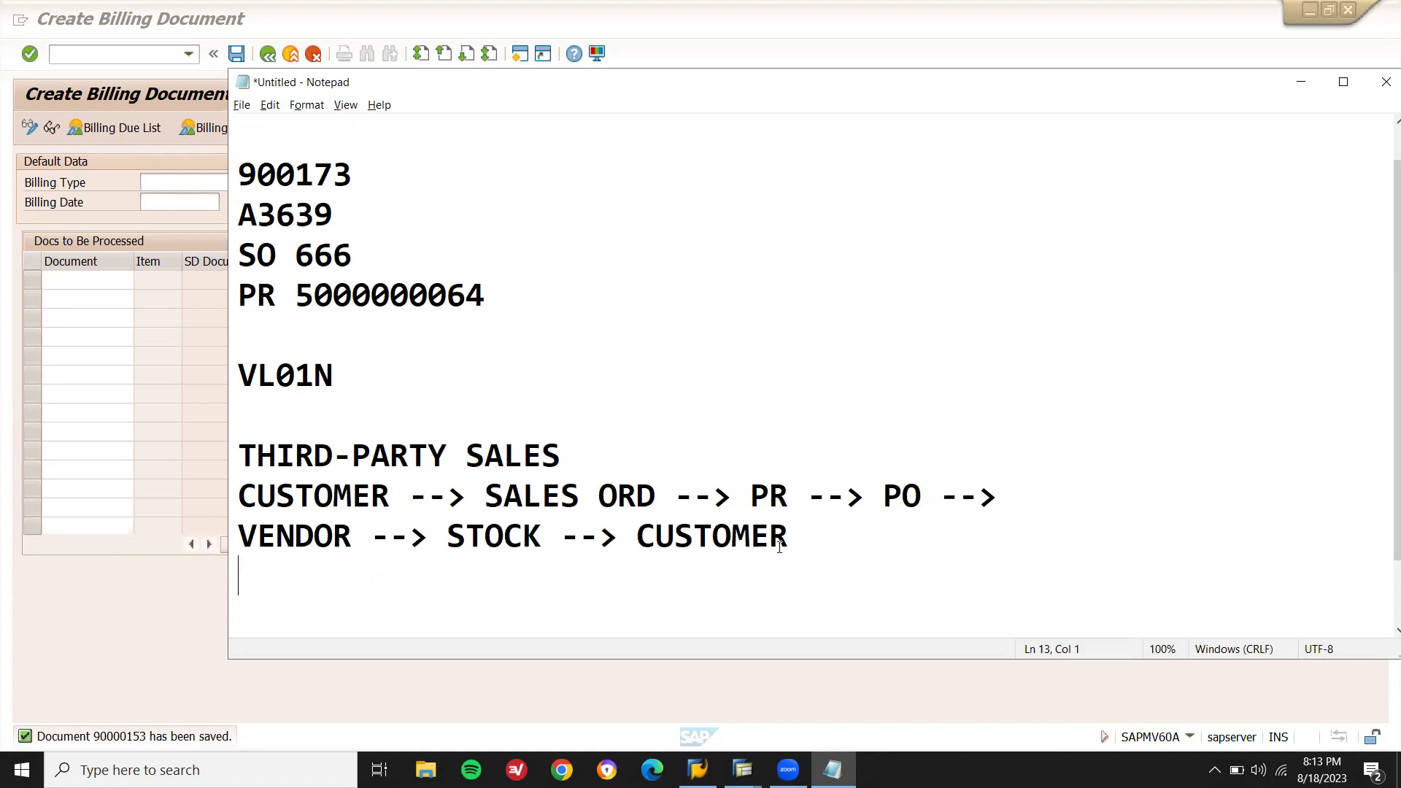
text(1. SALE)
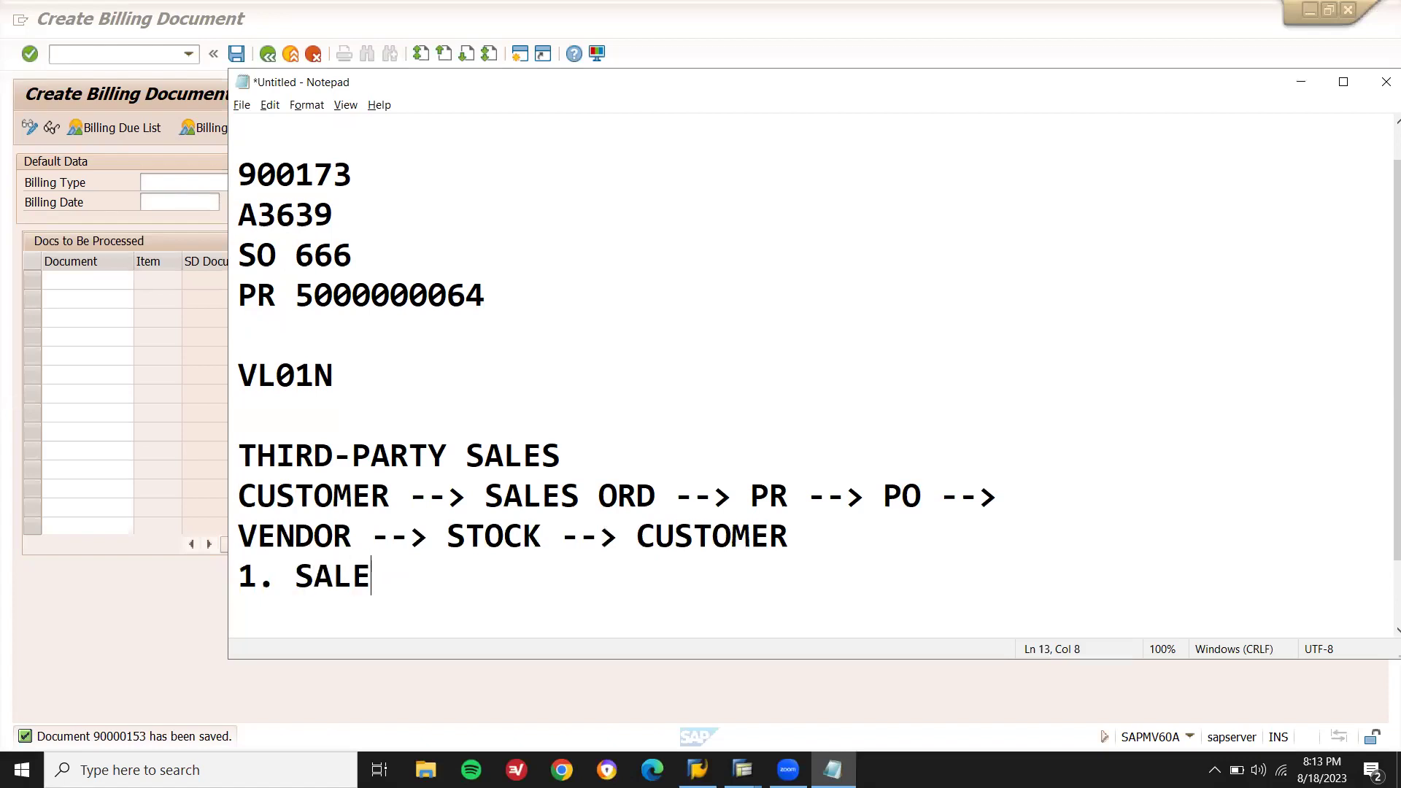
text(S ORD)
key(Return)
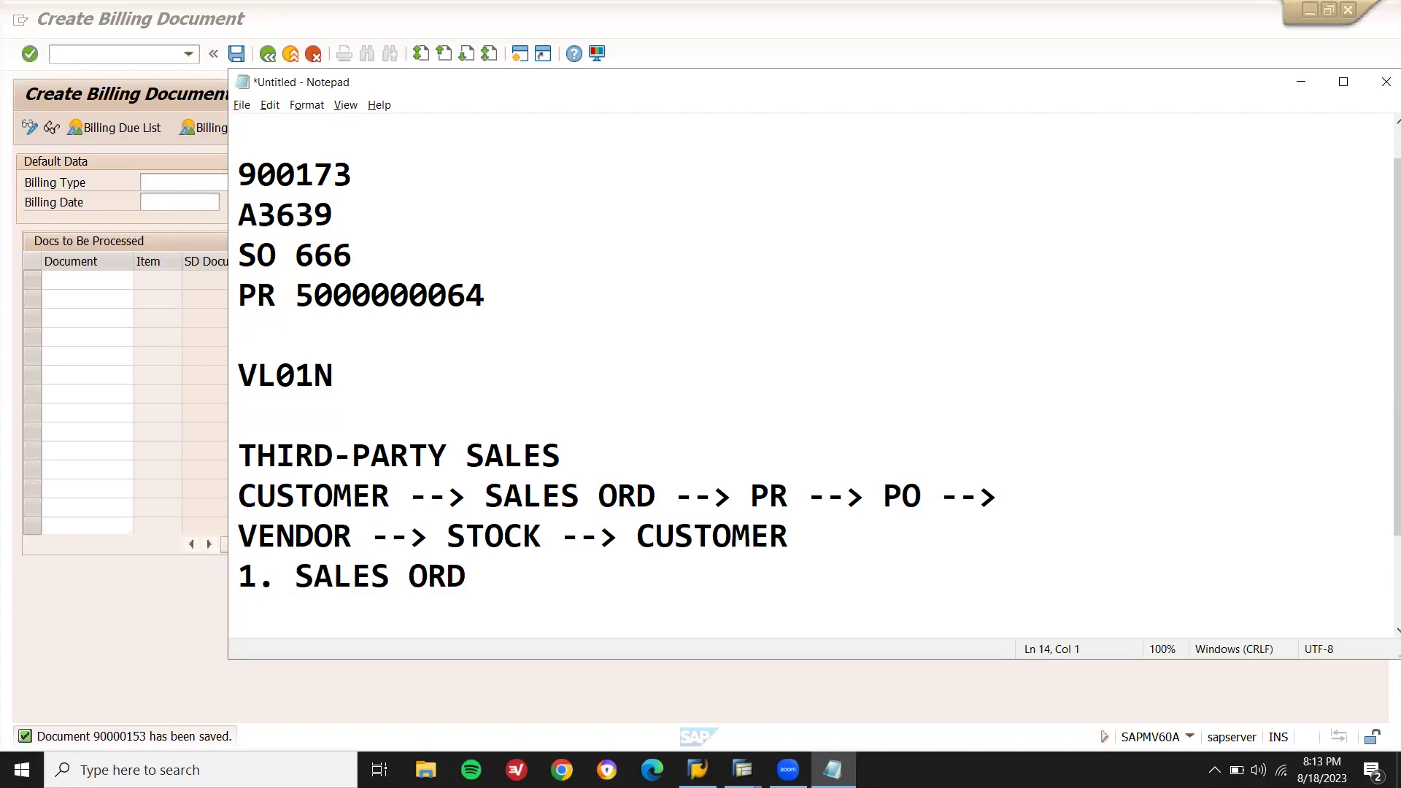
text(2. )
text(PR )
text((AUT))
key(Left)
text(AUT)
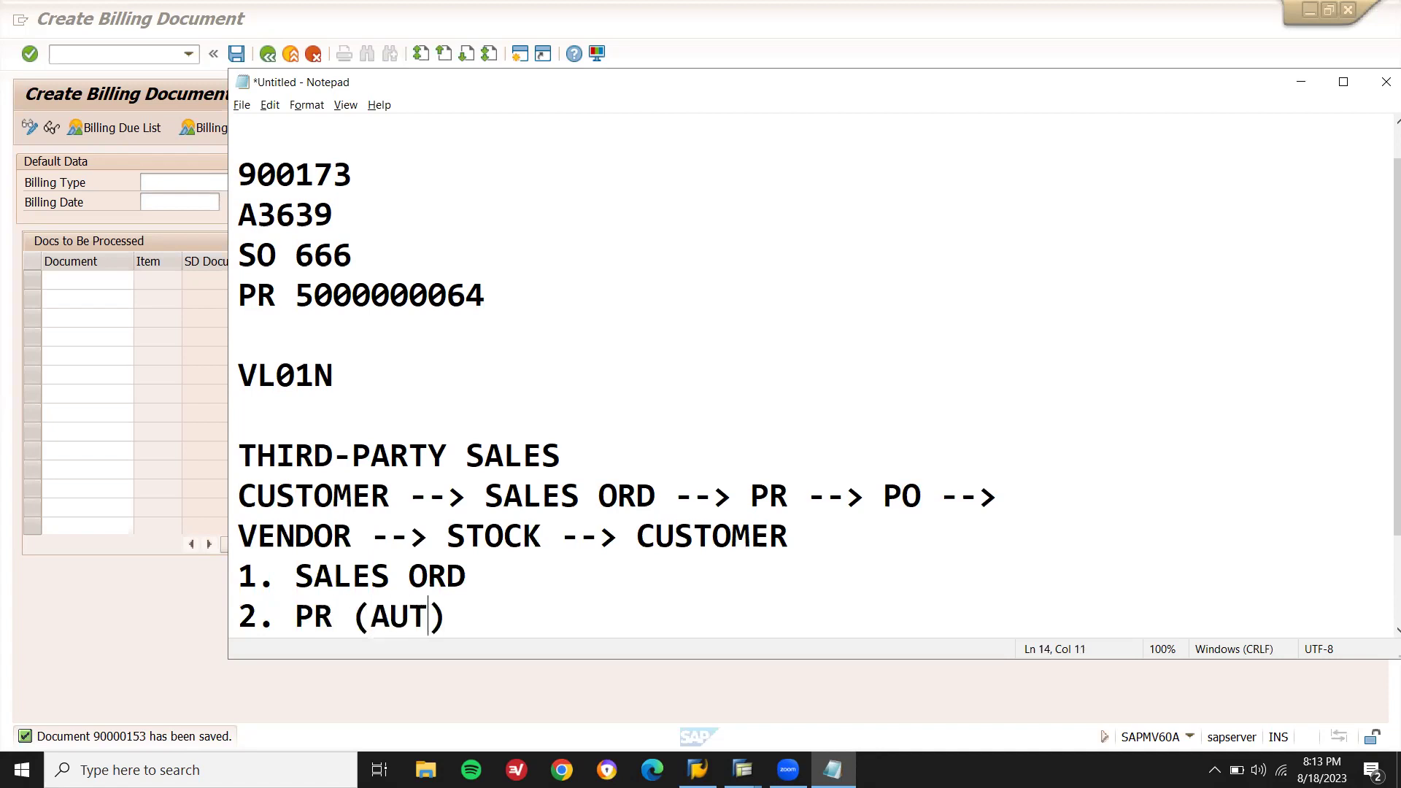
text(MATICALL)
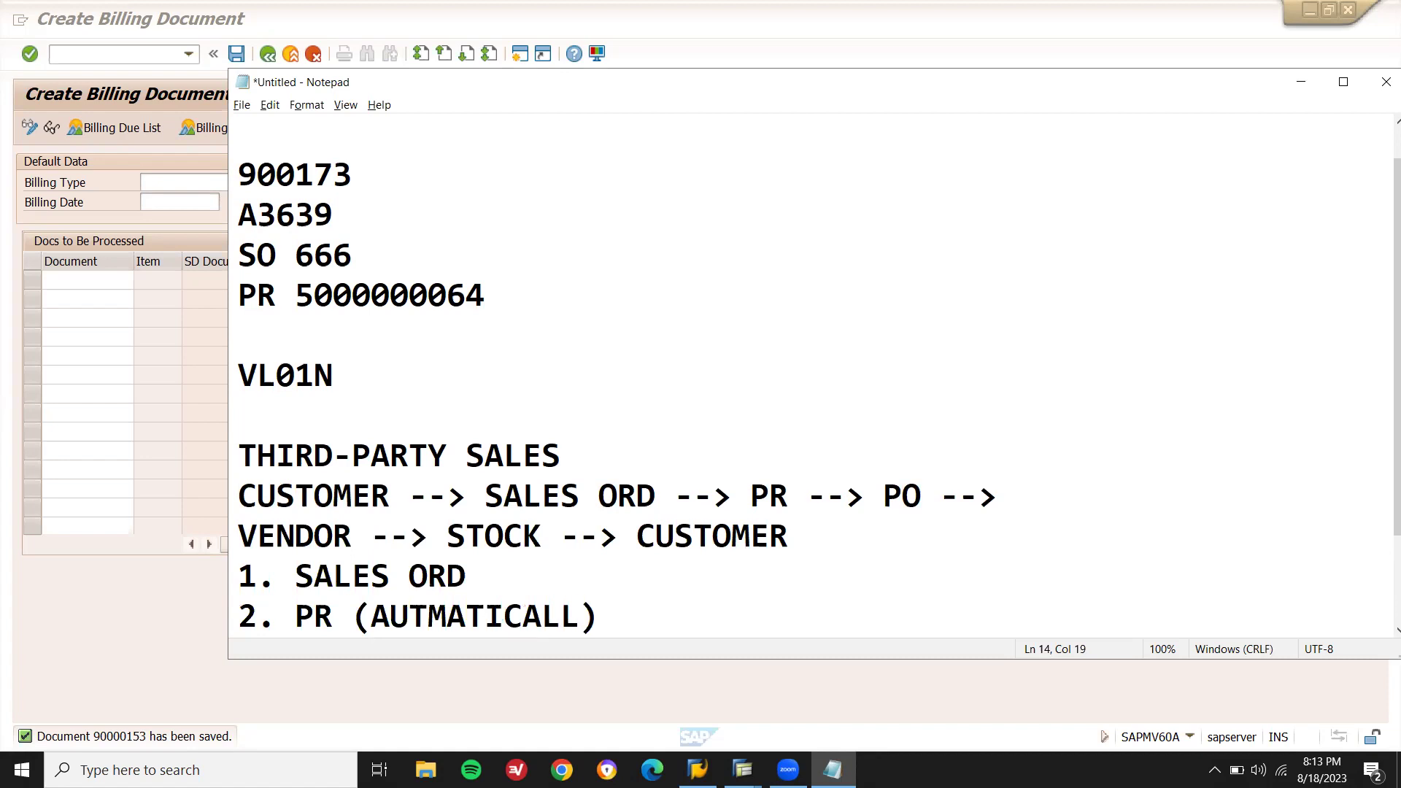
text(Y)
key(Right)
key(Return)
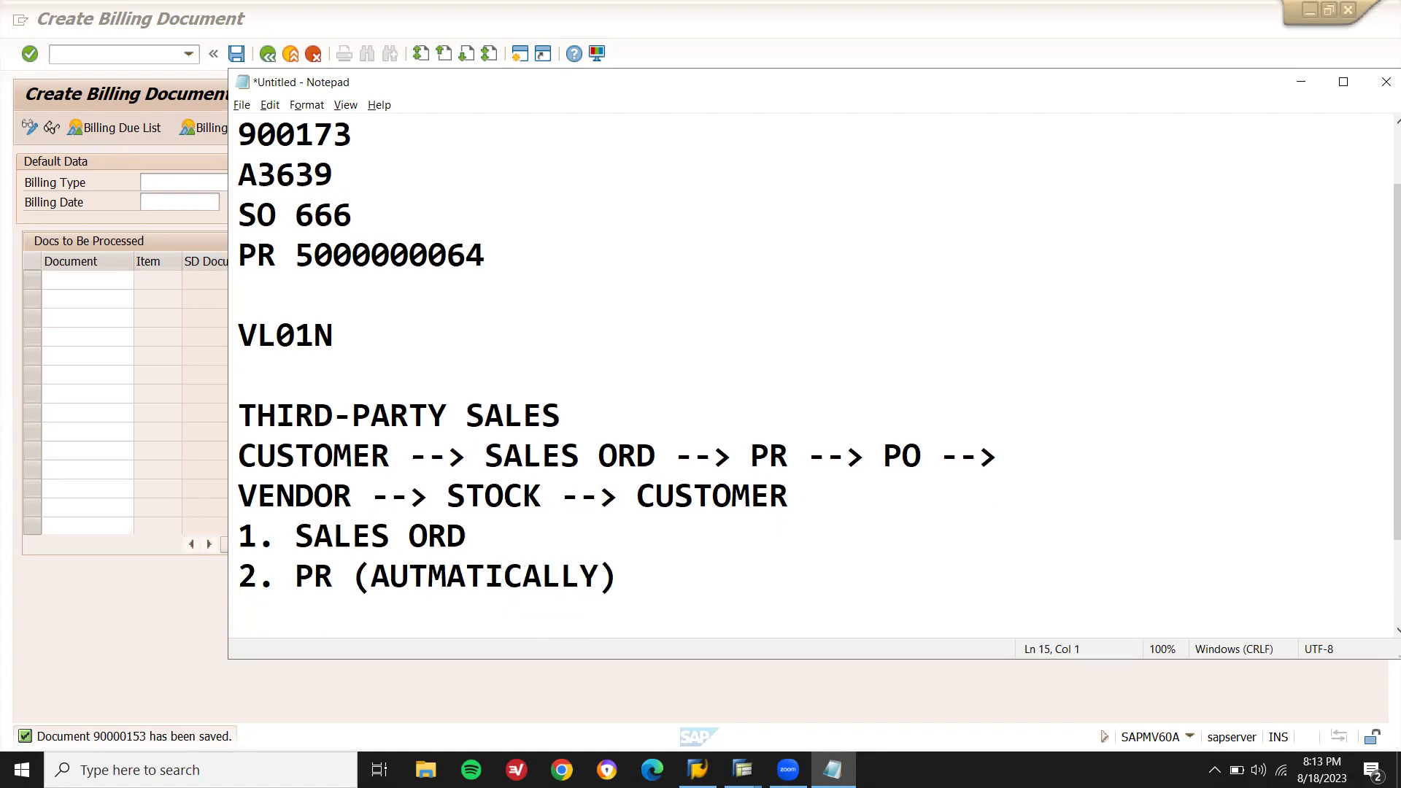
text(3. PO)
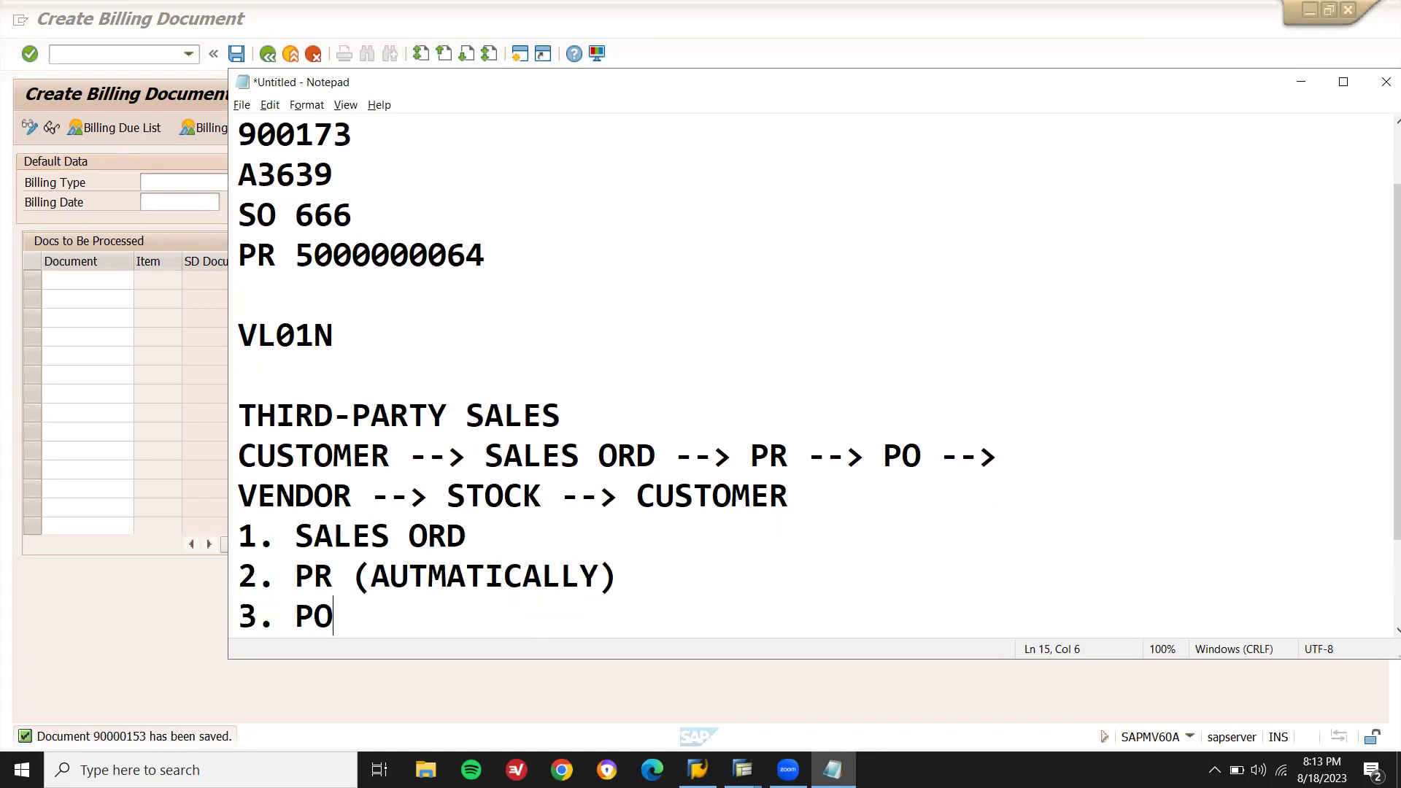
Add items 4. VENDOR INVOICE and 5. CUSTOMER INVOICE IN VF01, correcting the typos.
key(Return)
text(4. )
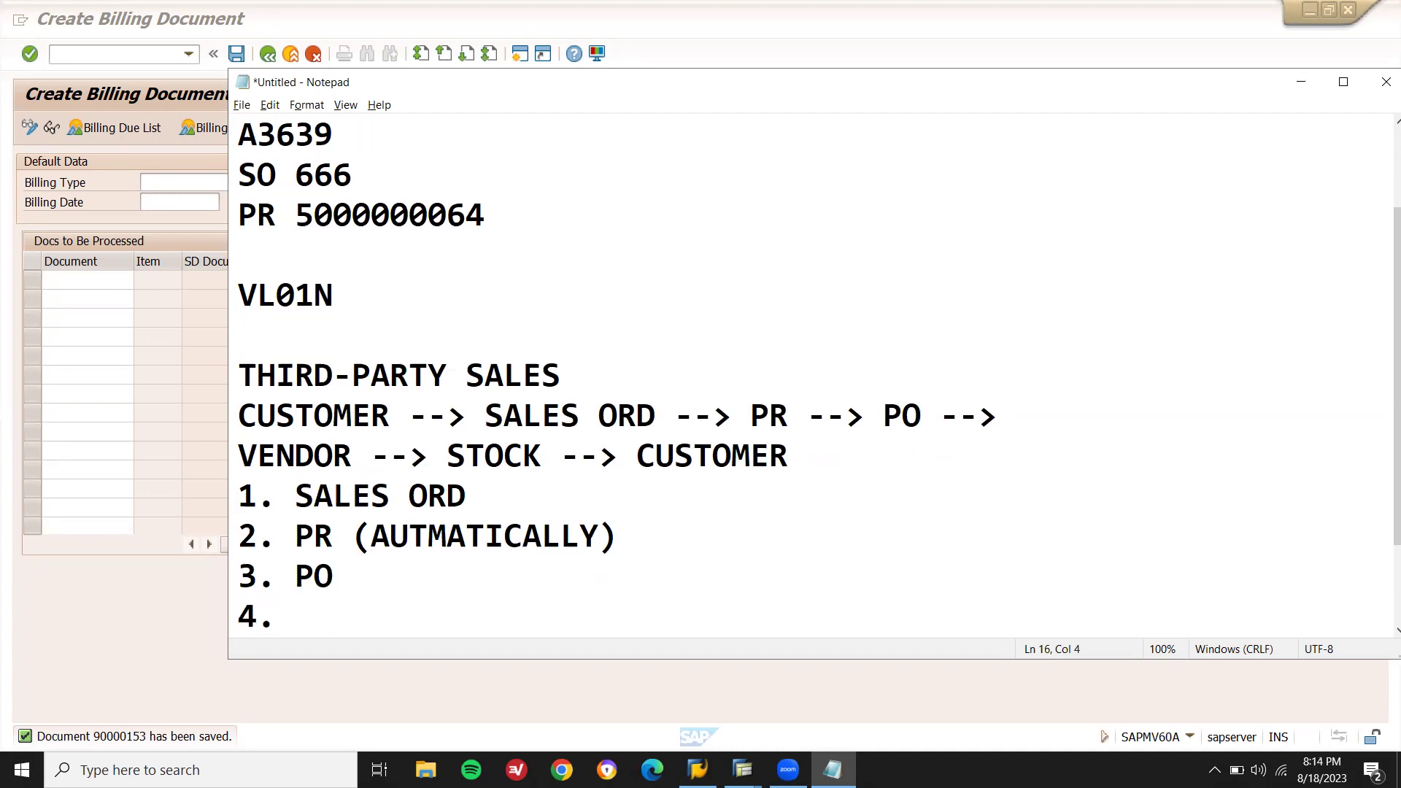
text(VENDOR INCO)
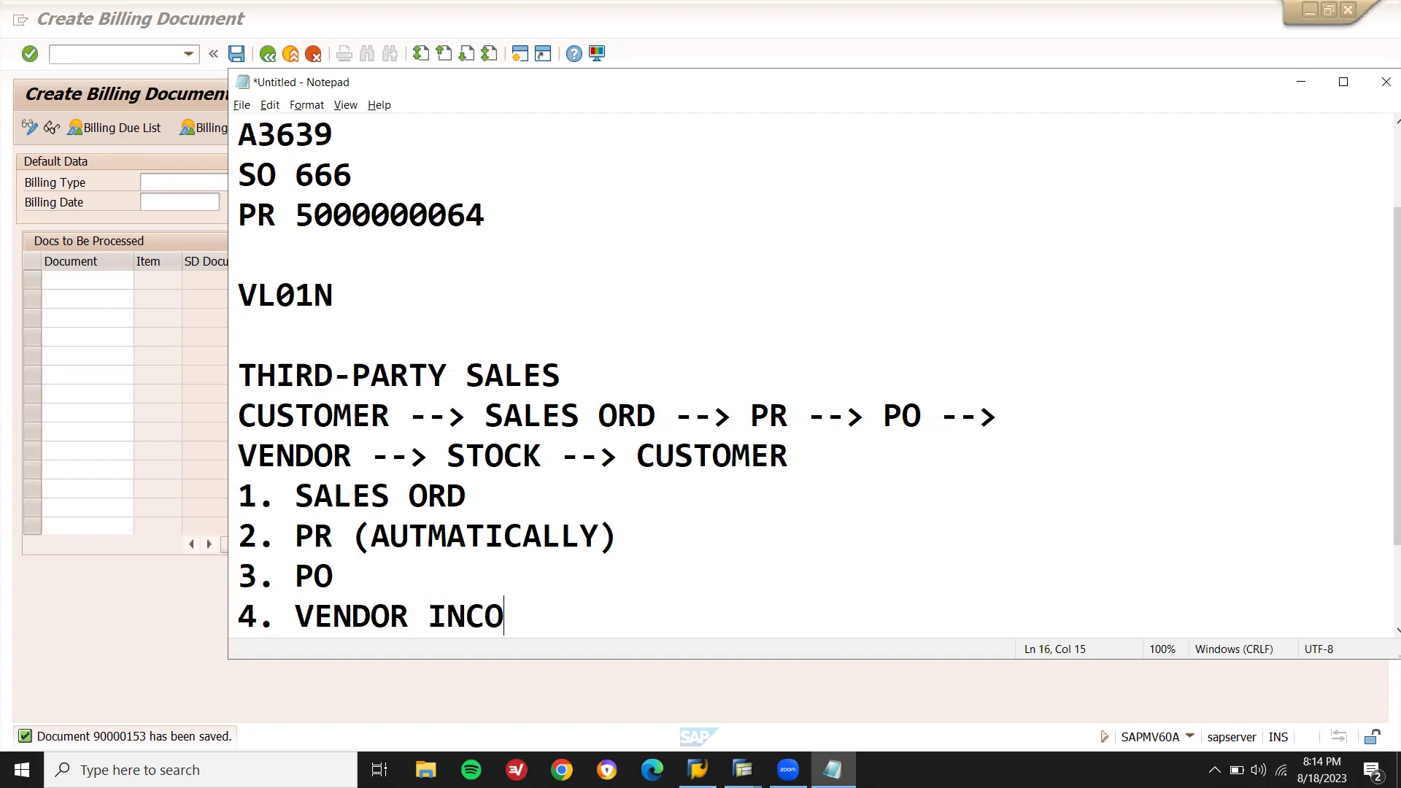
key(BackSpace)
key(BackSpace)
text(VOICE)
key(Return)
text(5. CUSTOMER INVOCIE IN VF01)
key(Left)
key(Left)
key(Left)
key(Left)
key(Left)
key(Left)
key(Left)
key(Left)
key(Left)
key(Left)
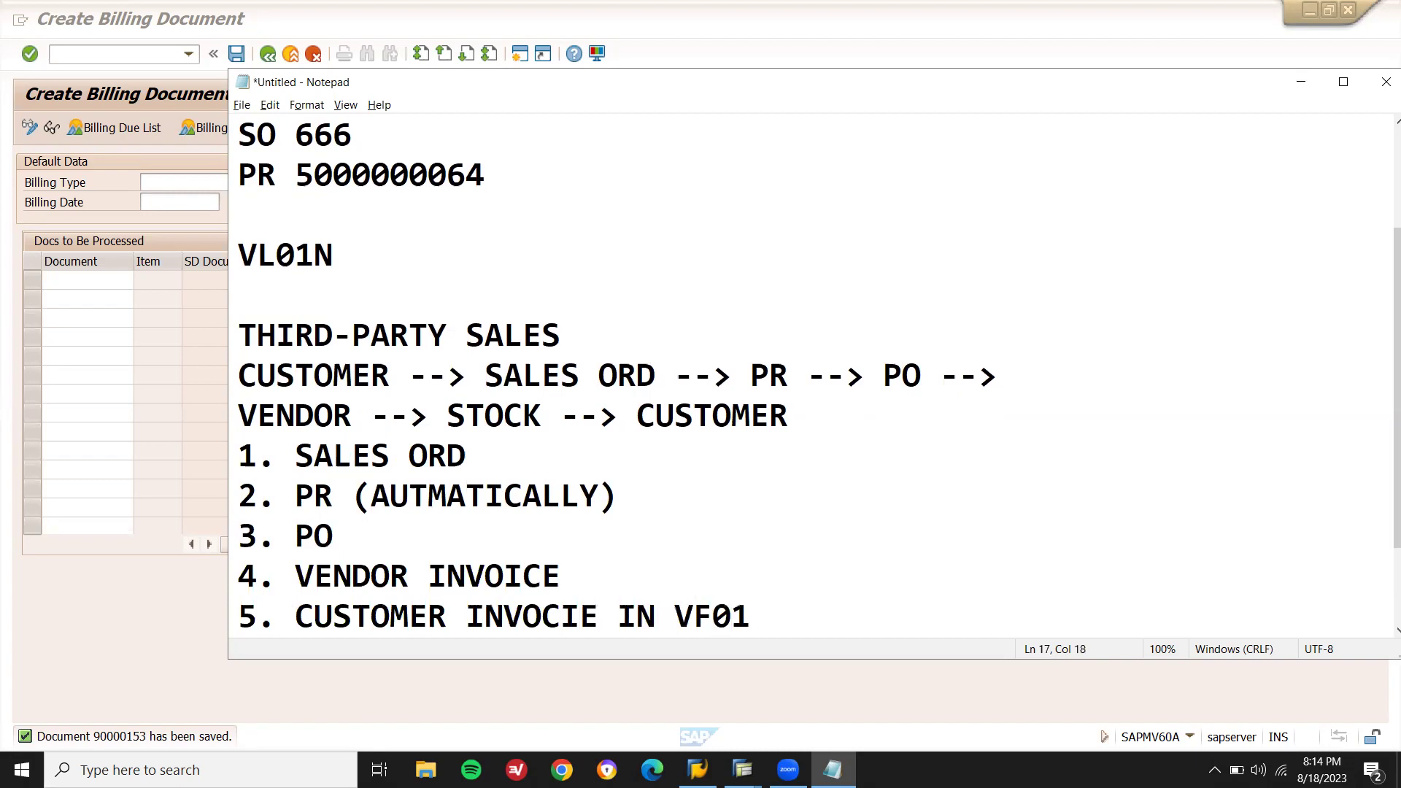
key(BackSpace)
key(Right)
text(C)
click(813, 603)
key(Return)
key(Return)
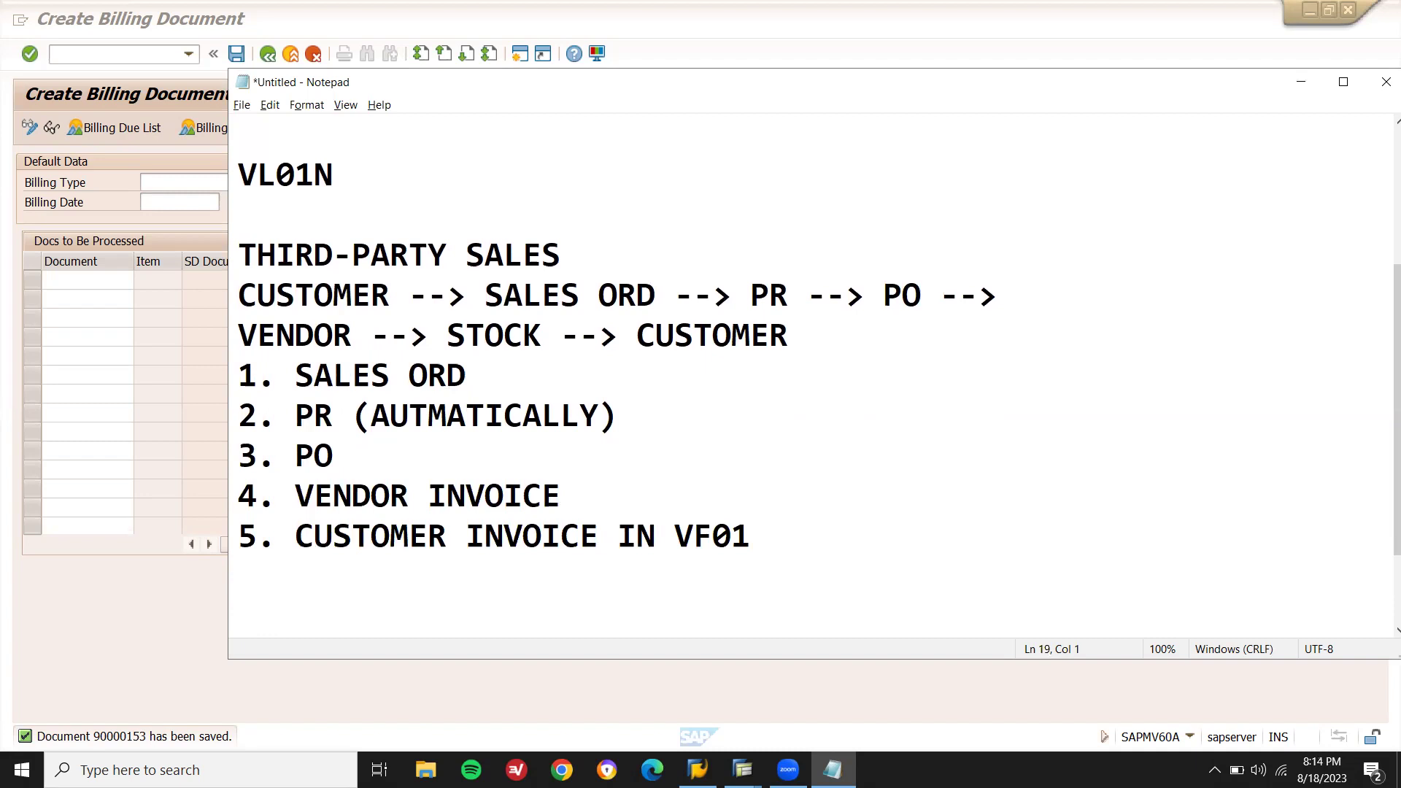
Note MATERIAL MASTER --> BANS(ITEM CAT GRP) and return to the SAP billing screen.
text(MATERI)
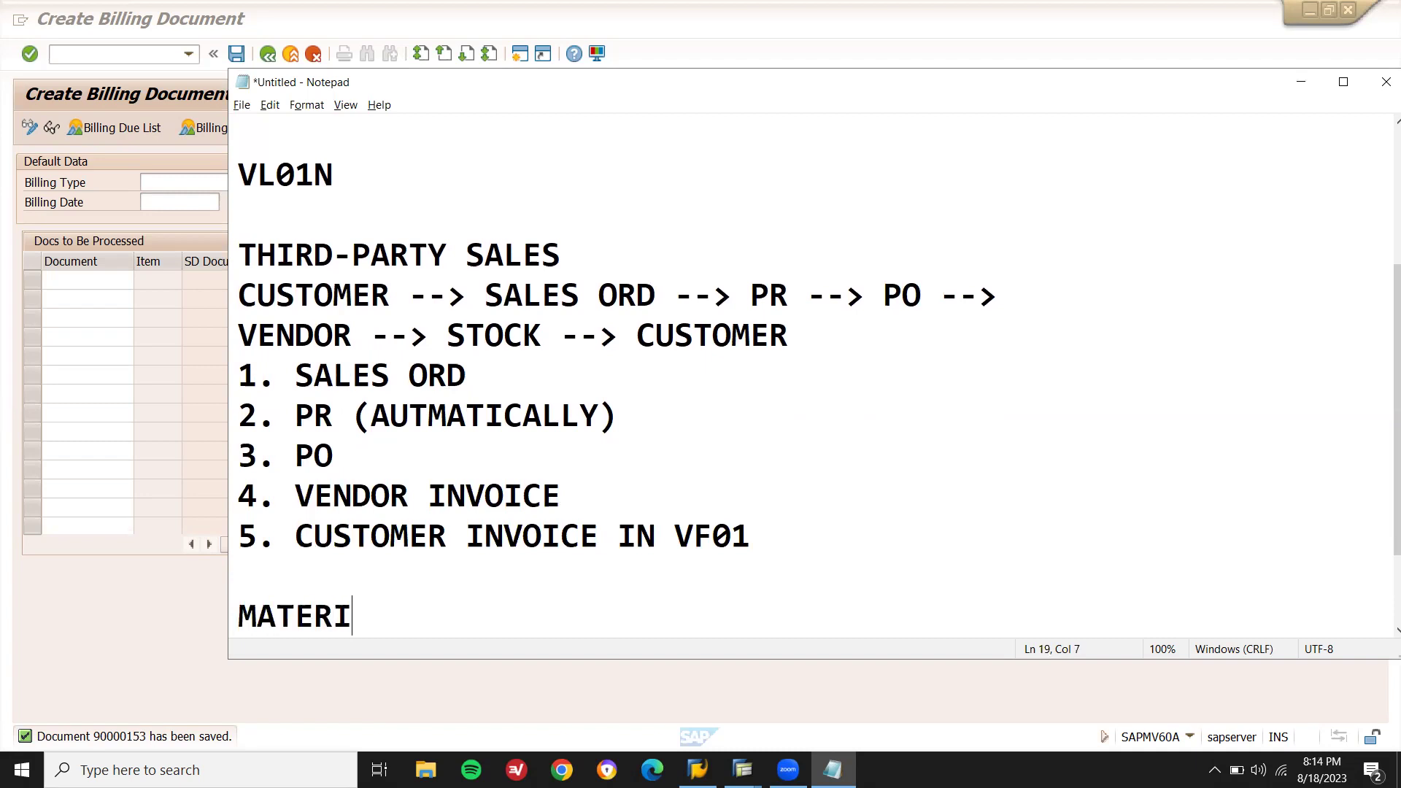
text(AL MASTER )
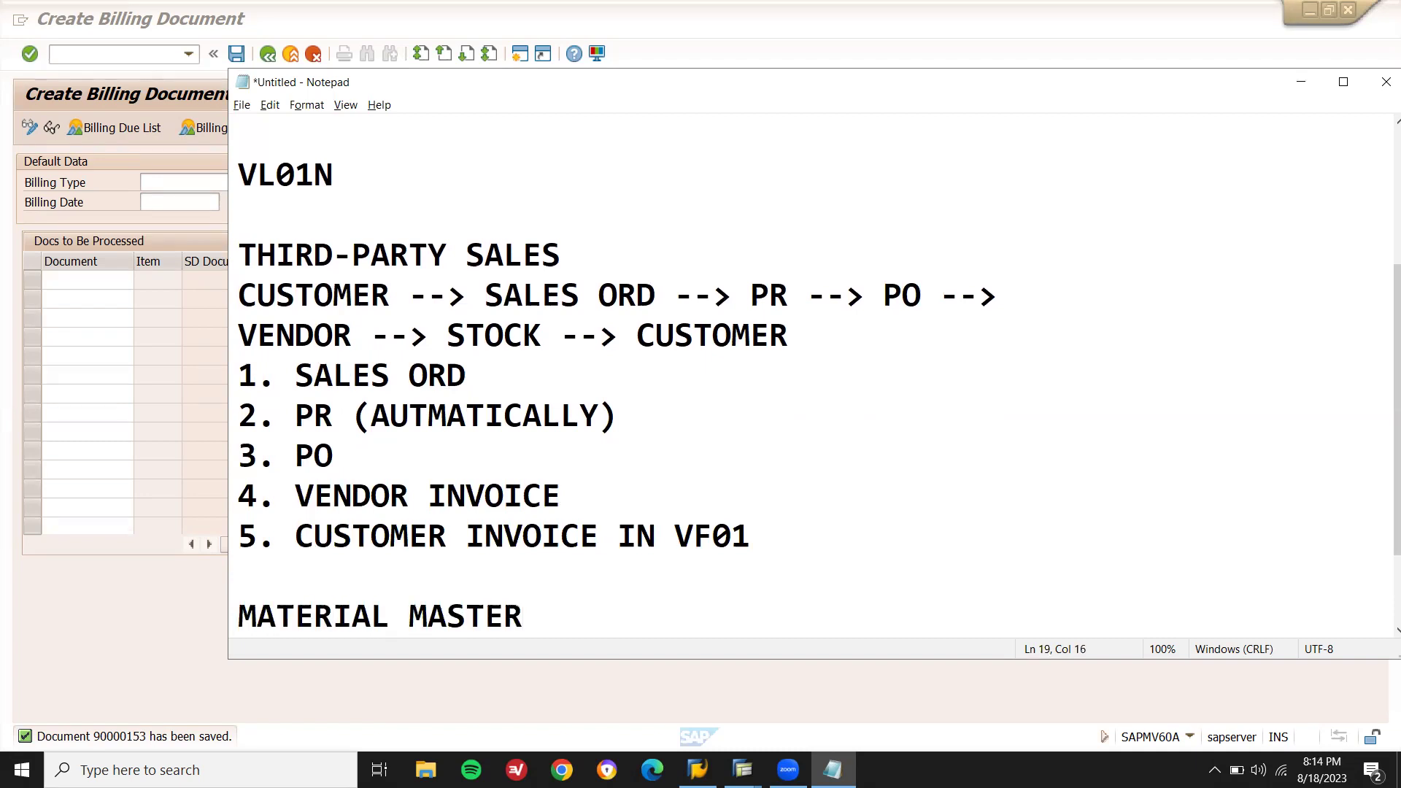
text(--> BANS(ITEM CAT GRP)
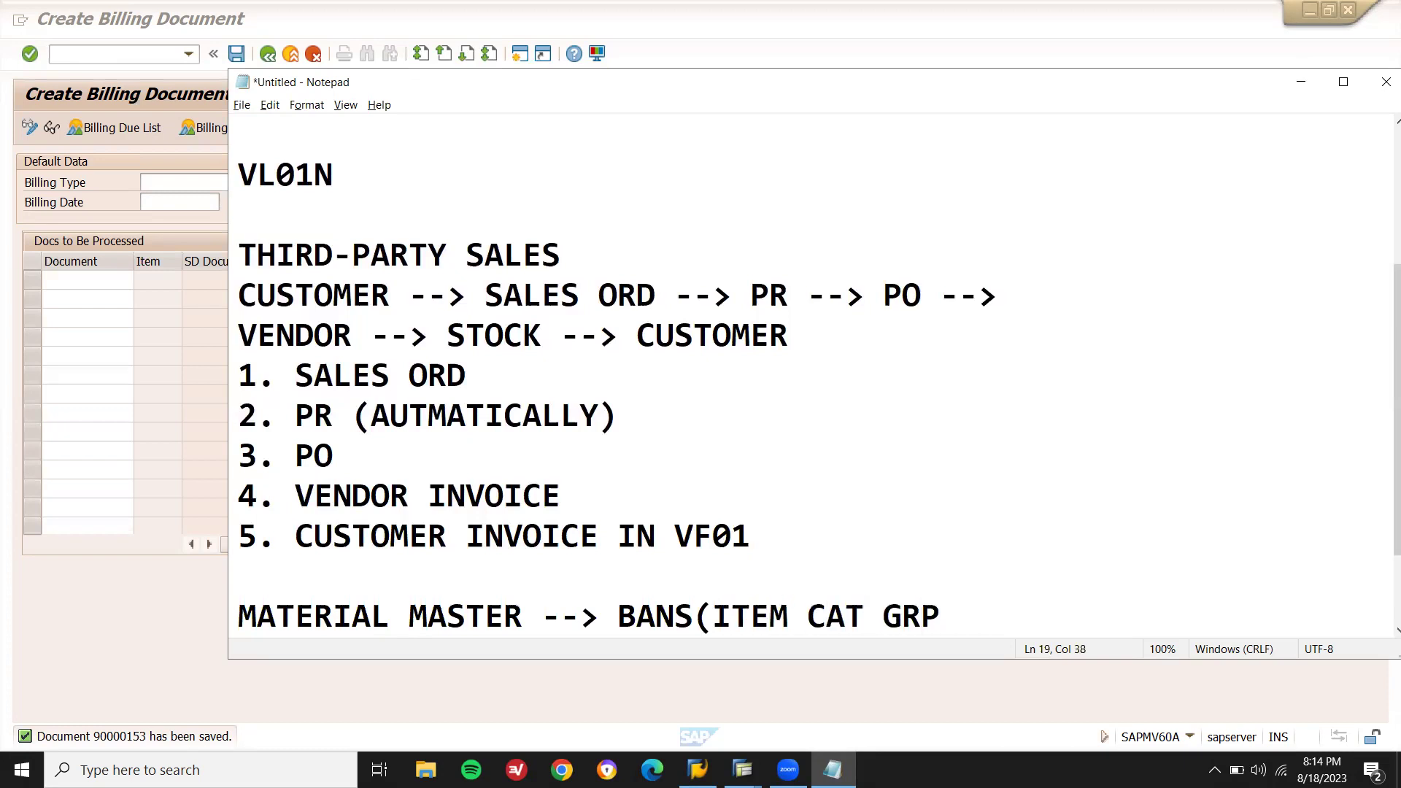
text())
key(Return)
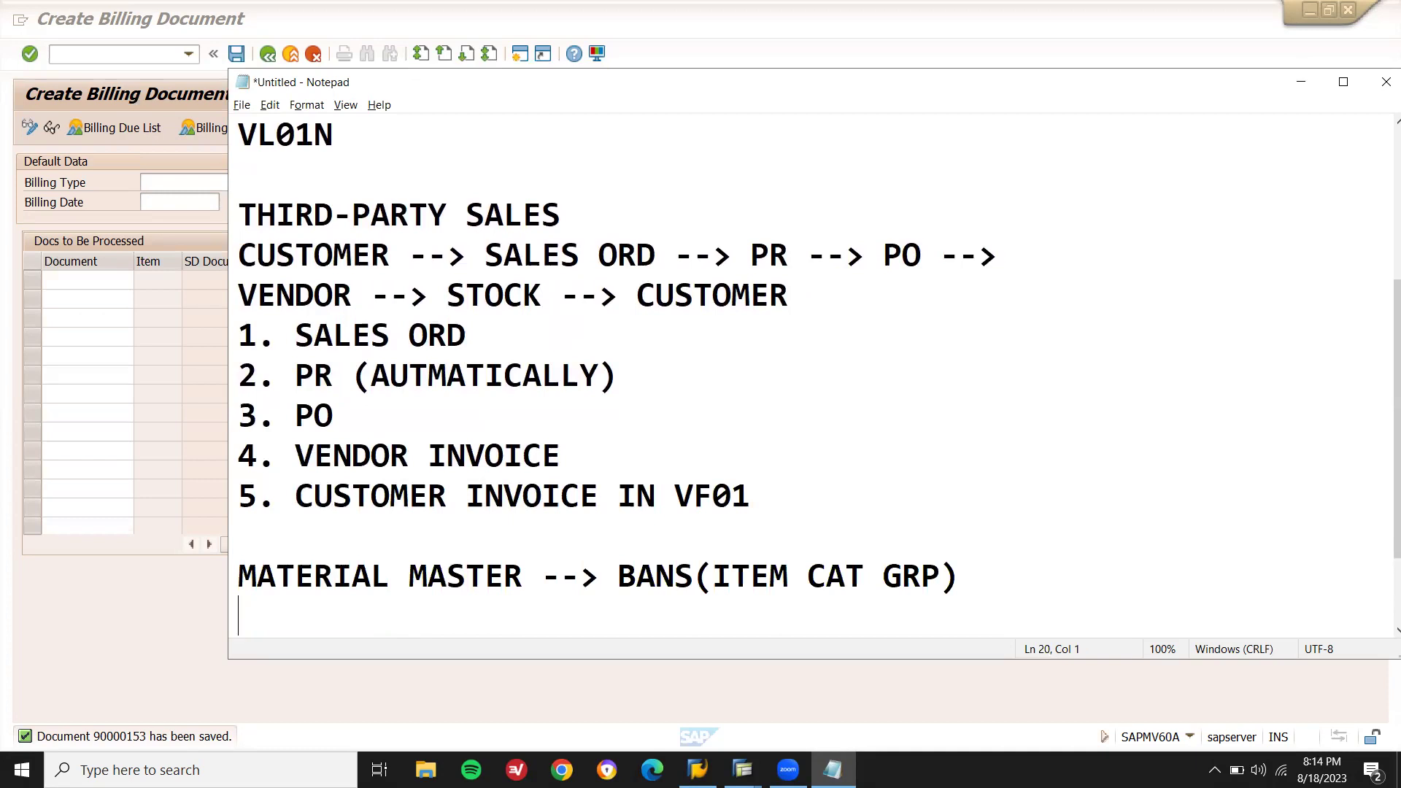
click(95, 249)
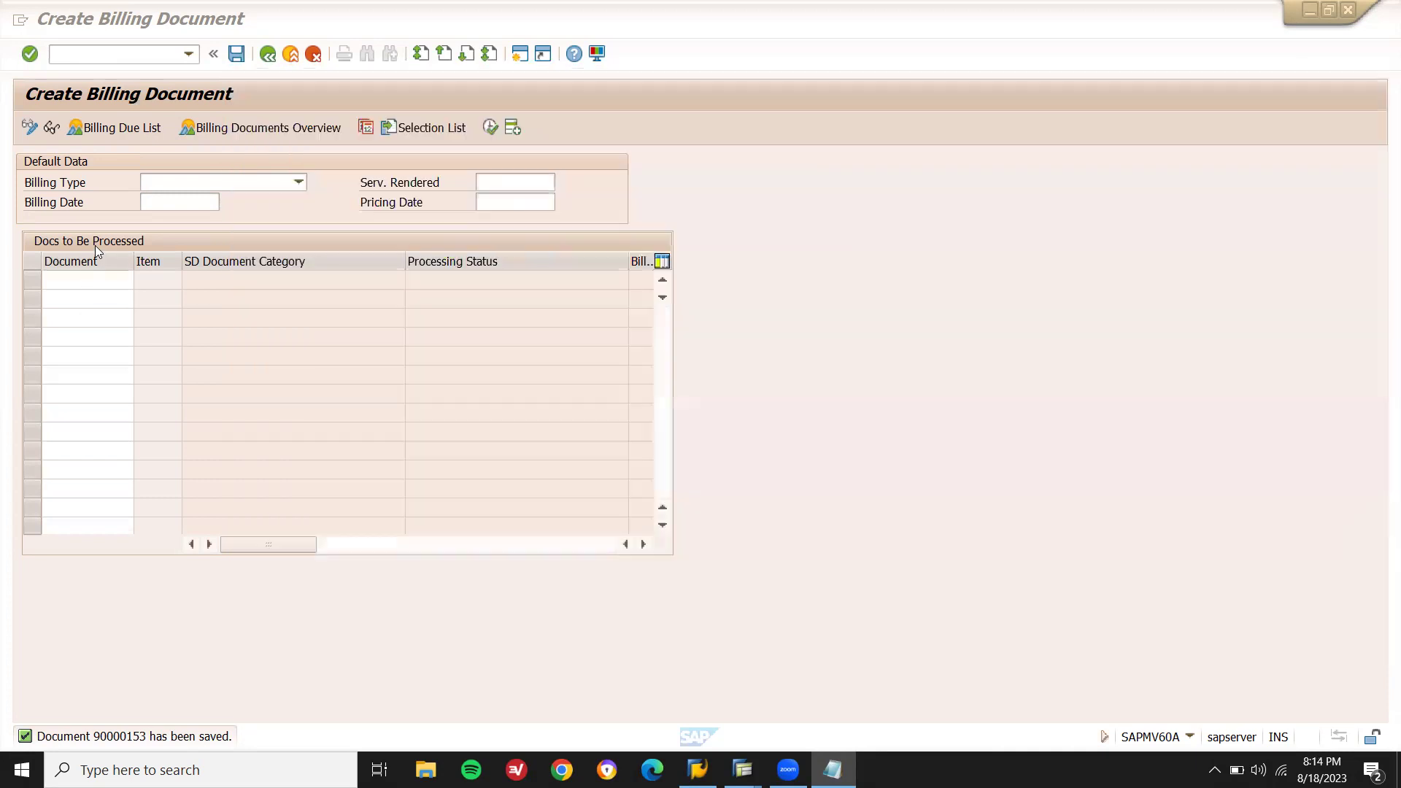
Open material A3639 for change with plant, storage location and sales org LD01, channel LD.
click(127, 54)
text(/nvf03)
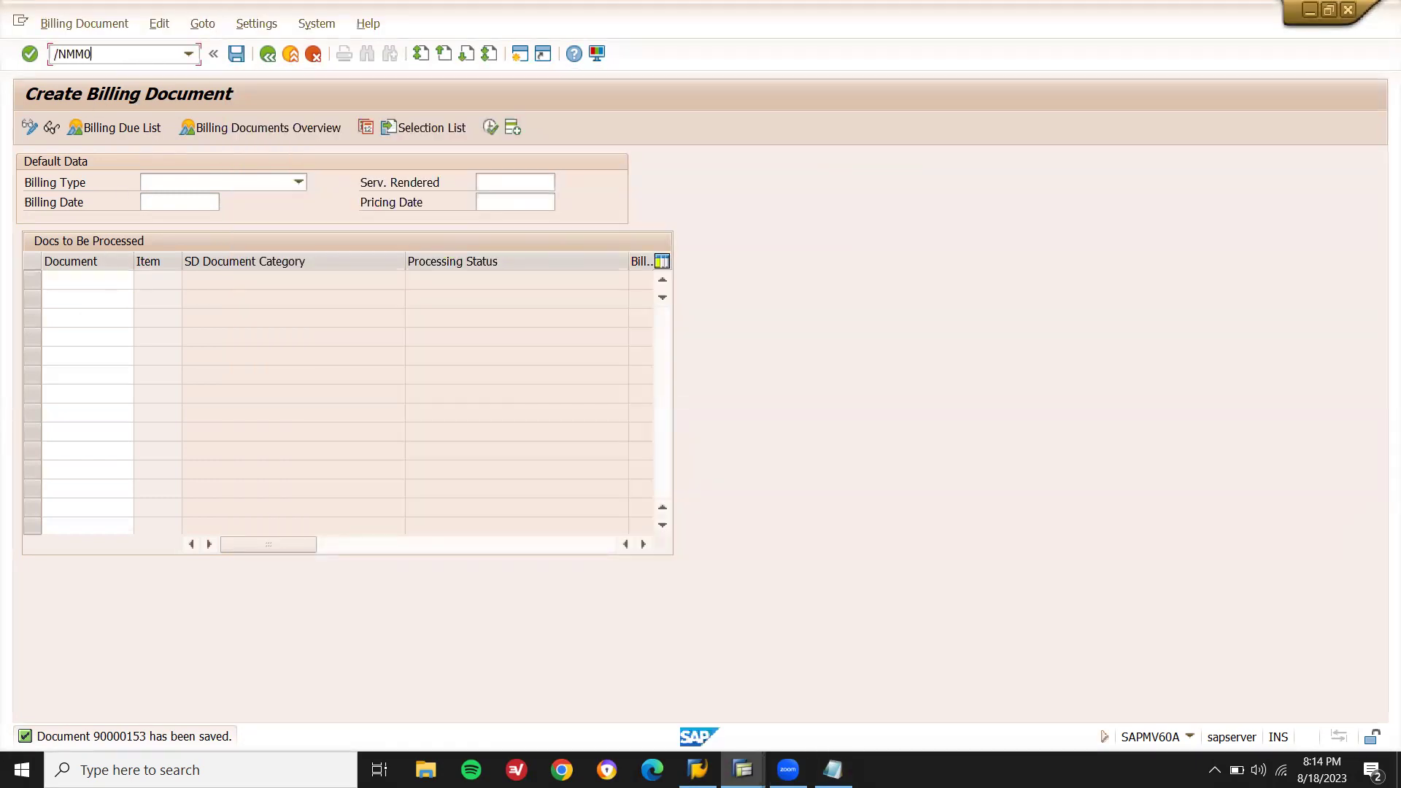
key(Return)
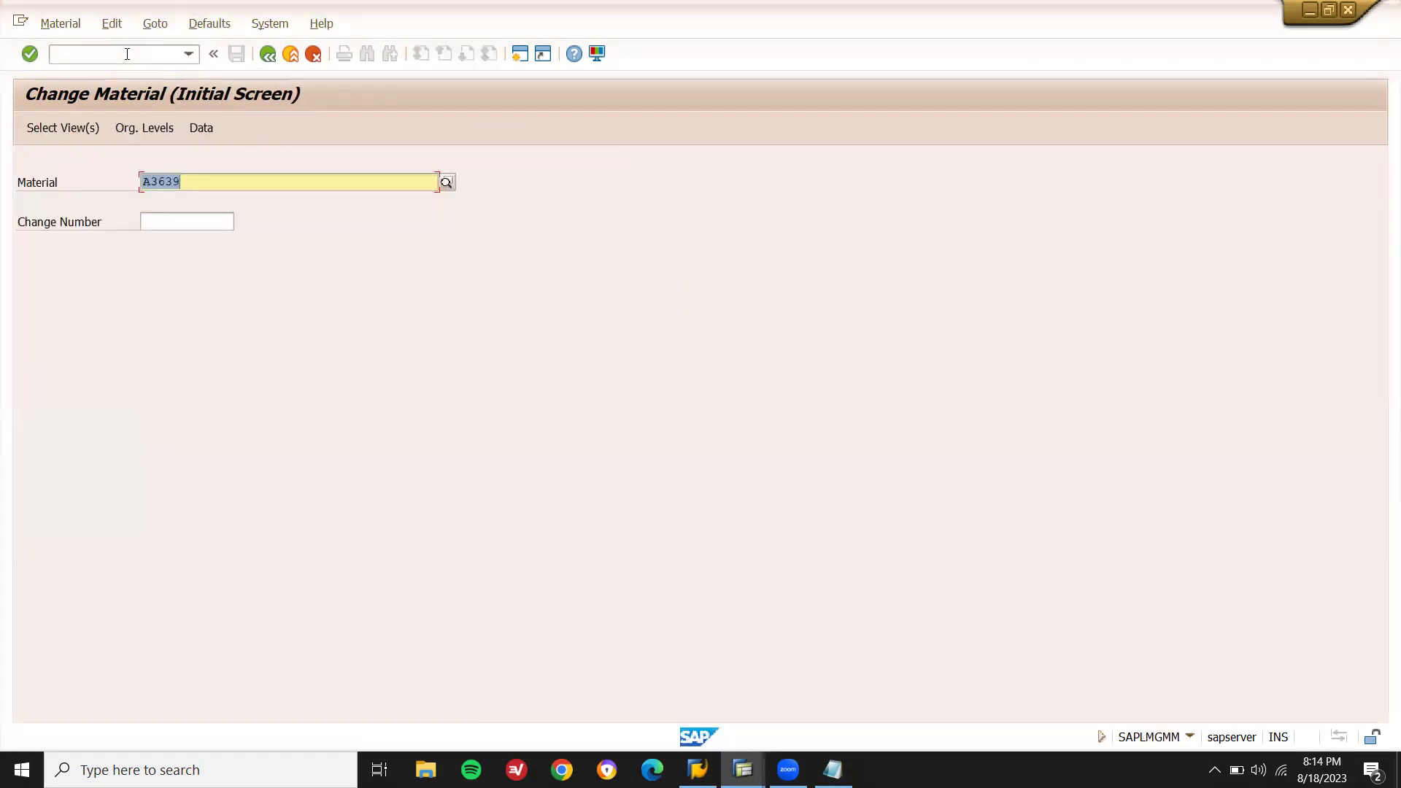
key(Return)
key(Return)
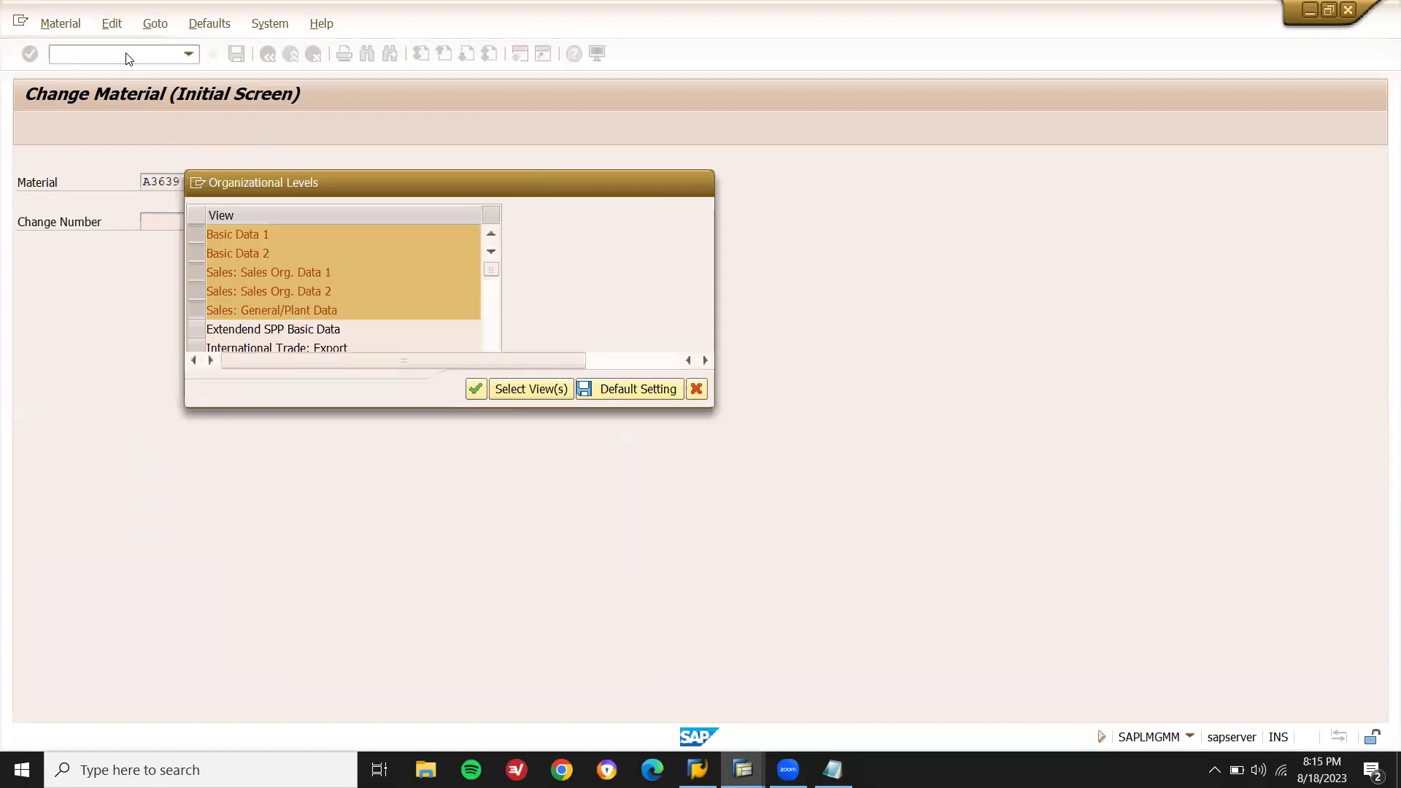
text(LD01)
key(Tab)
text(LD01)
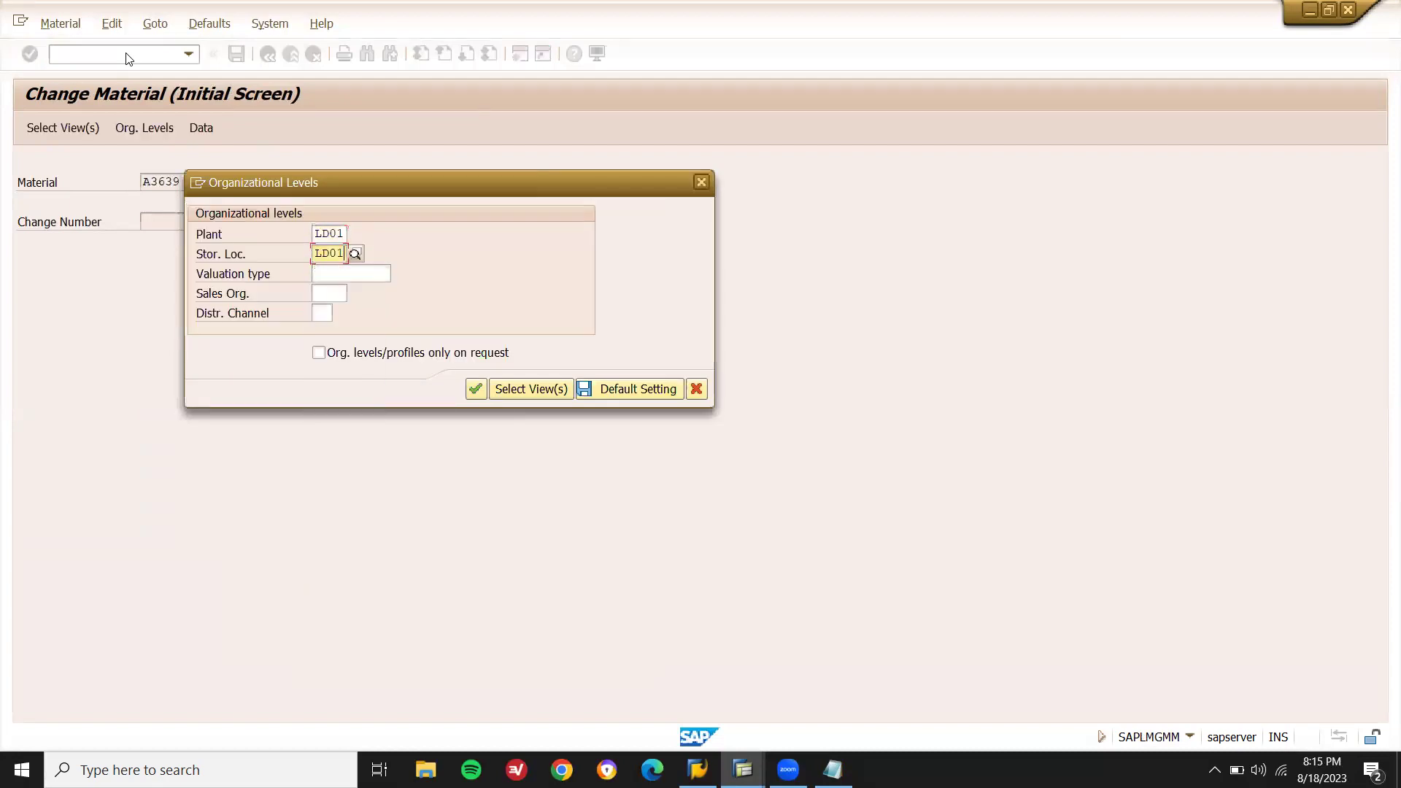
key(Tab)
key(Tab)
text(LD01)
key(Tab)
text(LD)
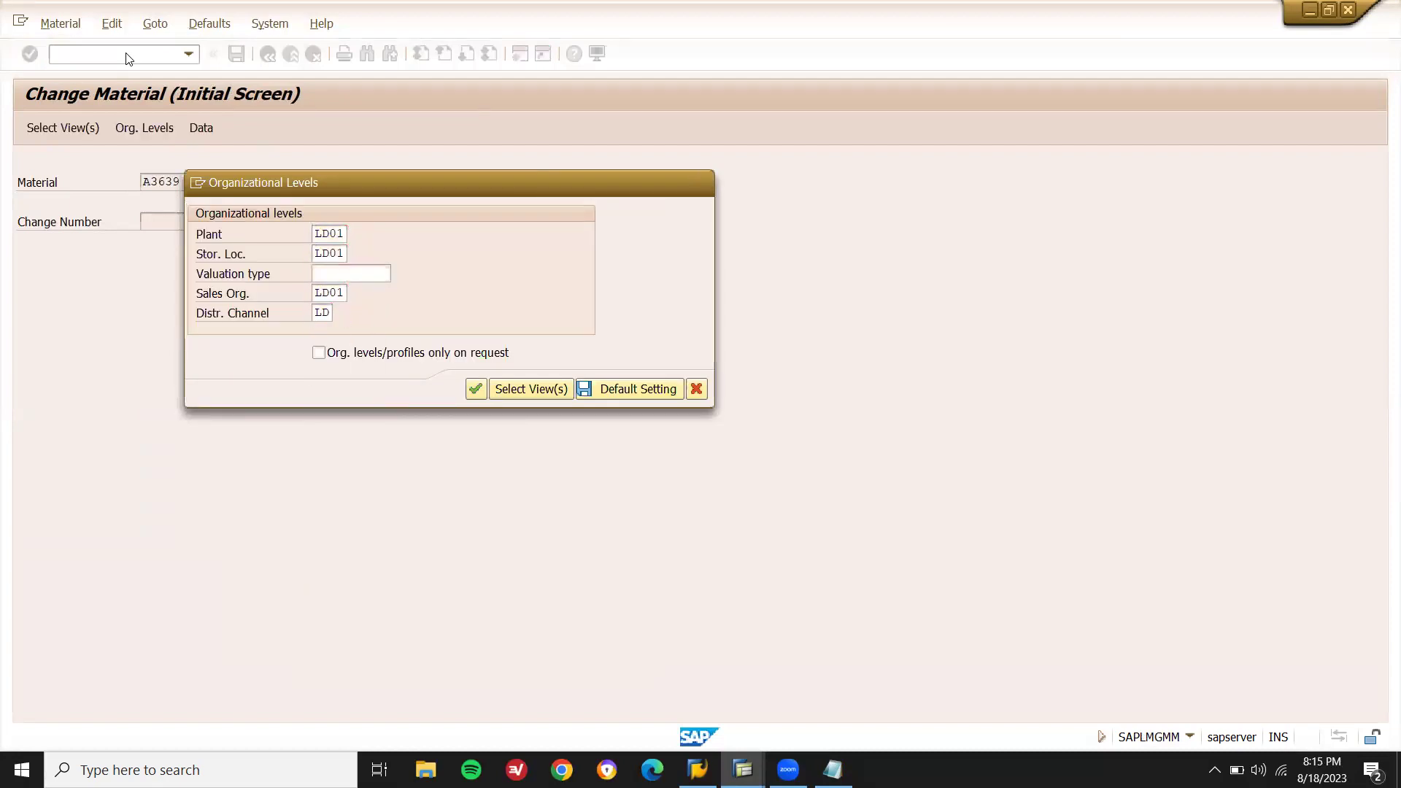
key(Return)
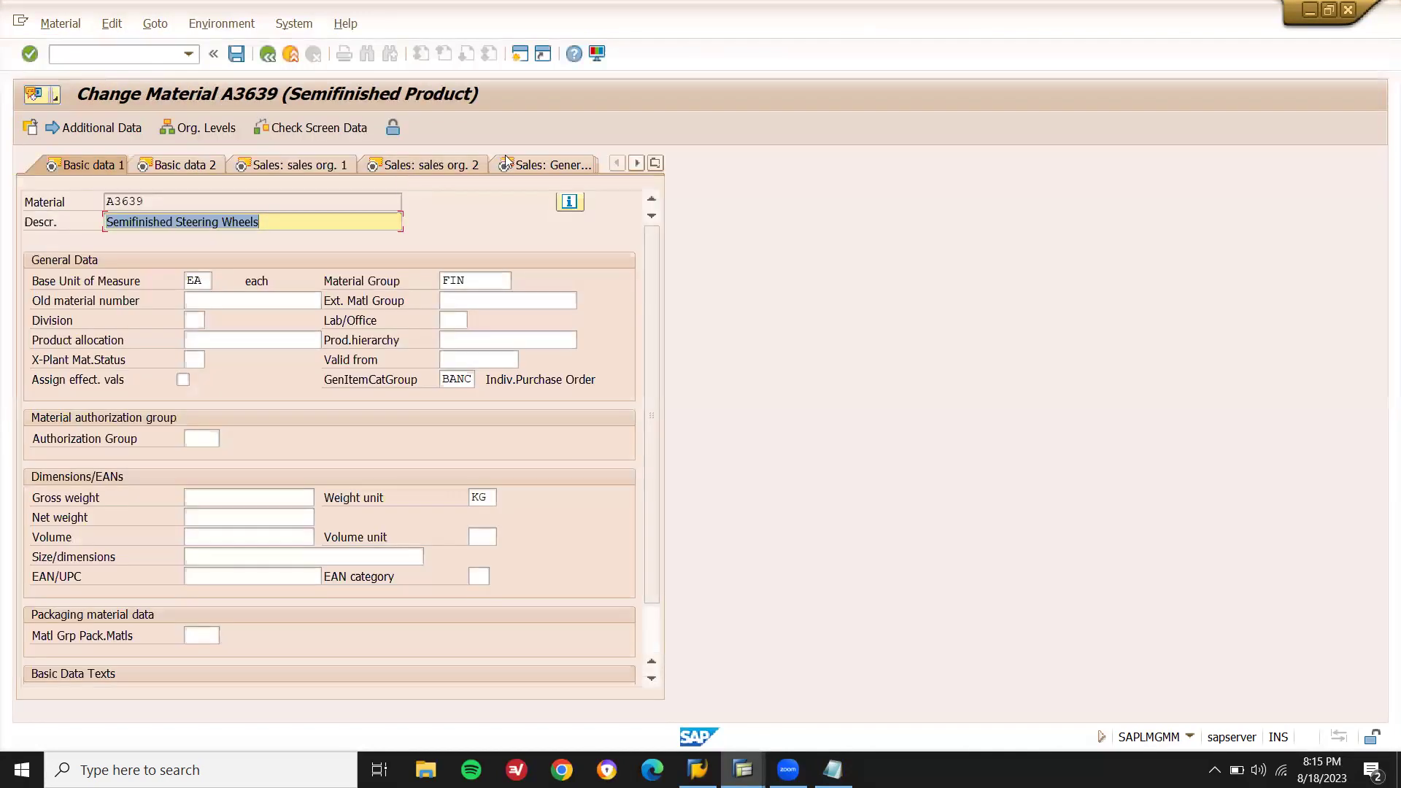
On the Sales: sales org. 2 view, change both item category groups from BANC to BANS and save.
click(541, 160)
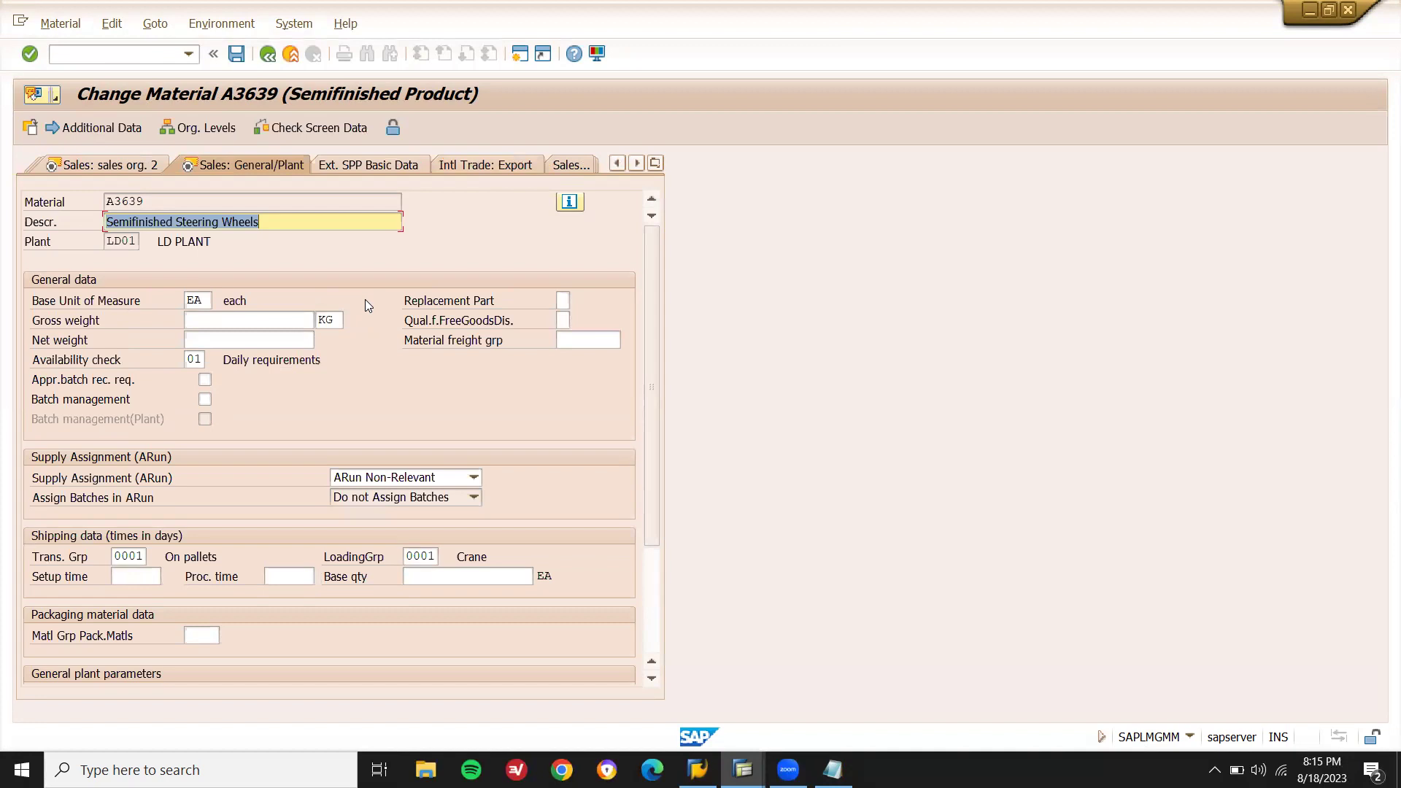
click(129, 165)
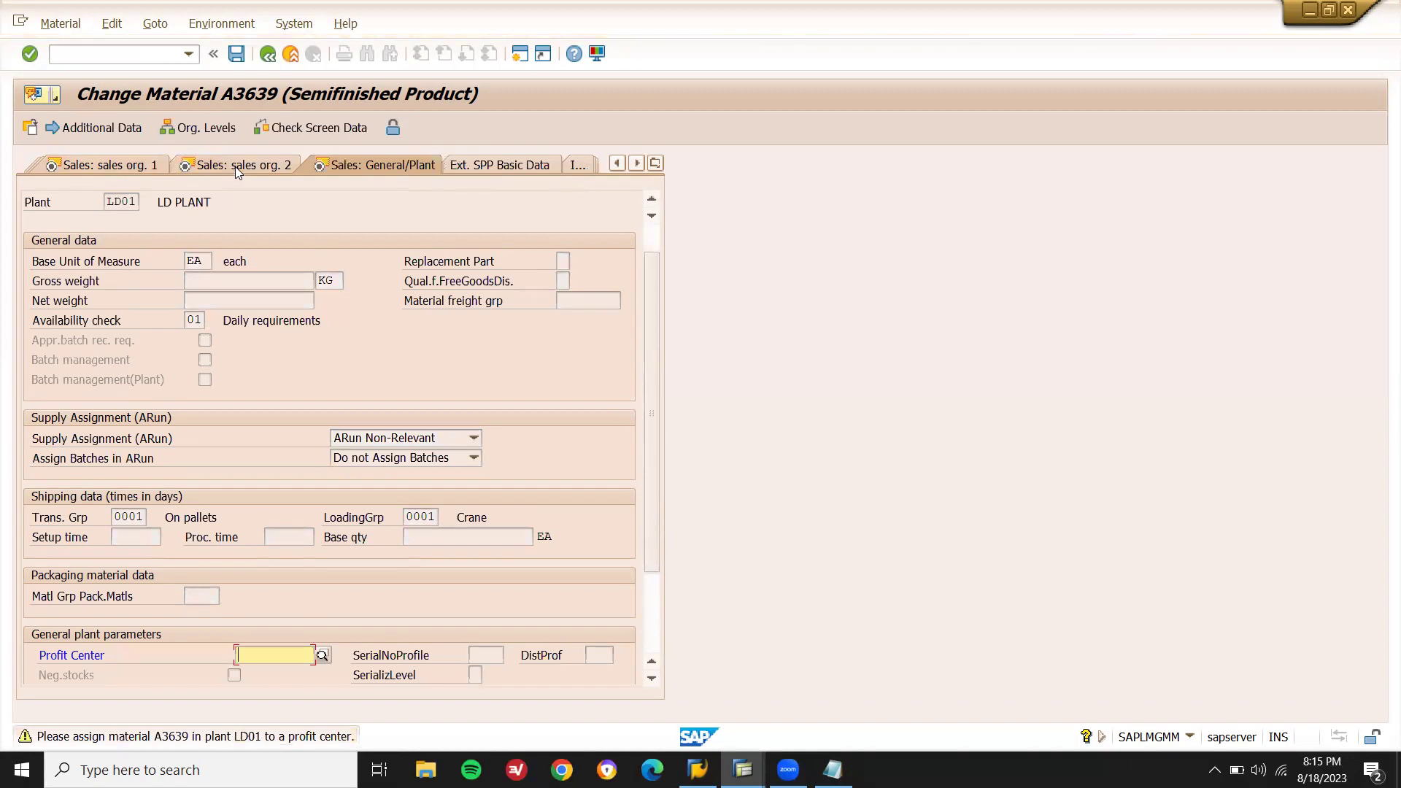
click(235, 163)
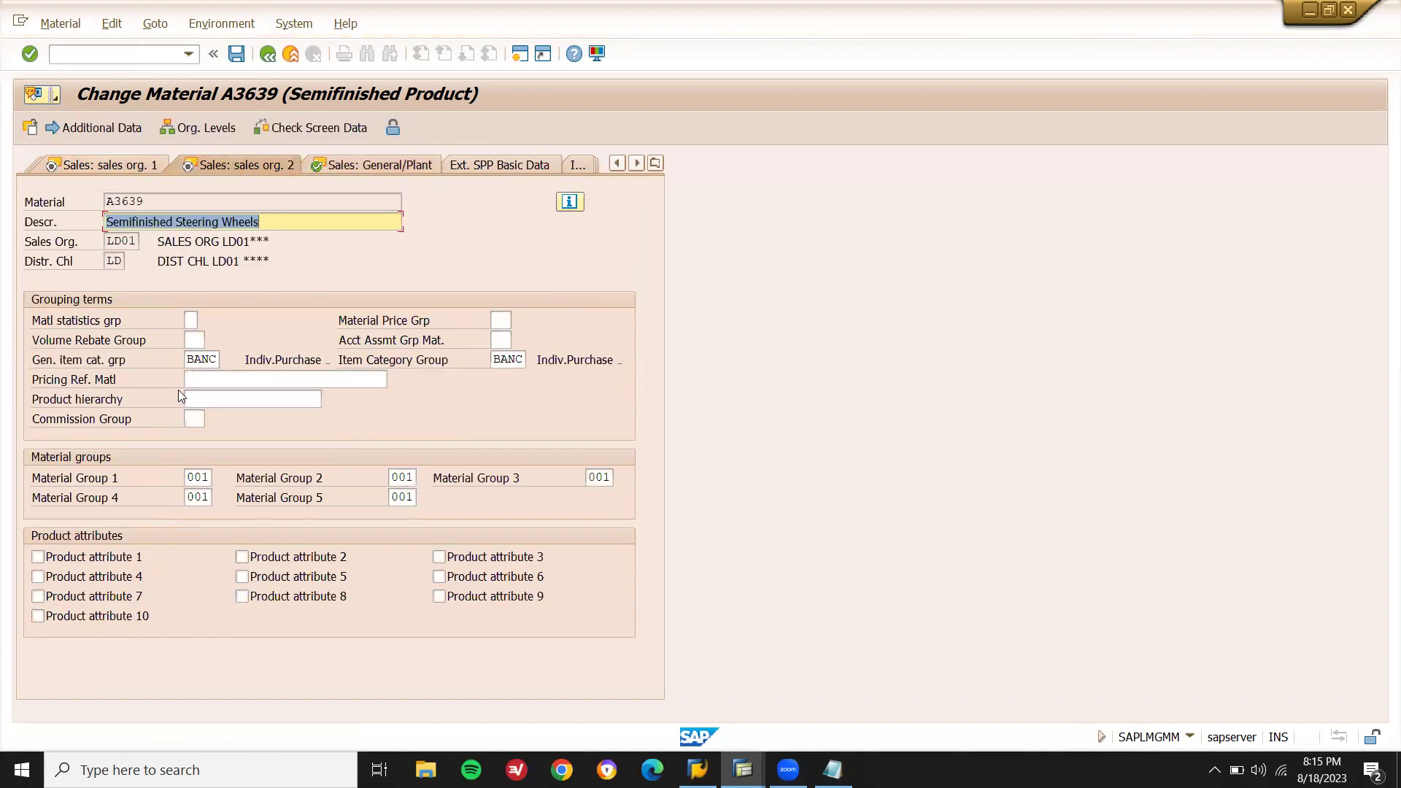
click(214, 361)
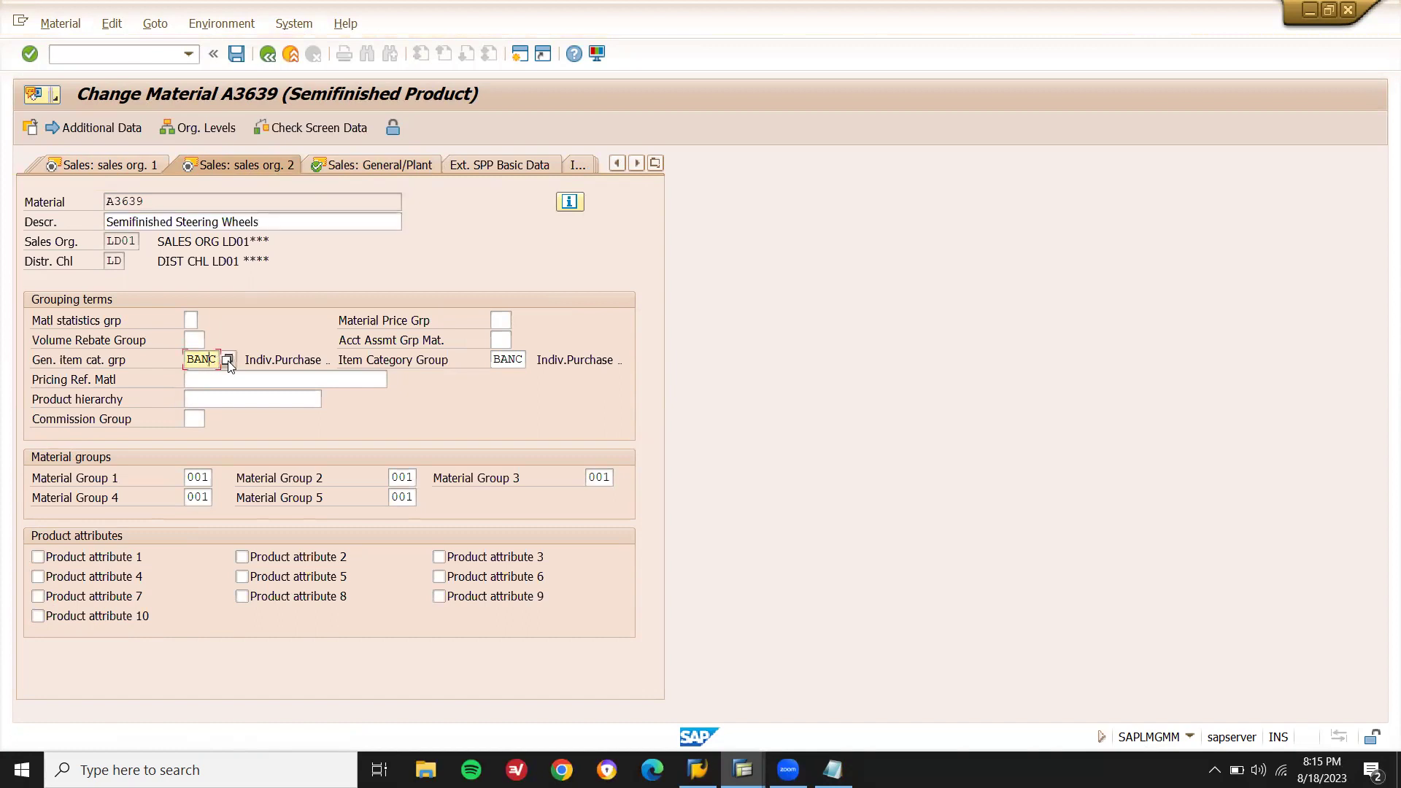
click(228, 360)
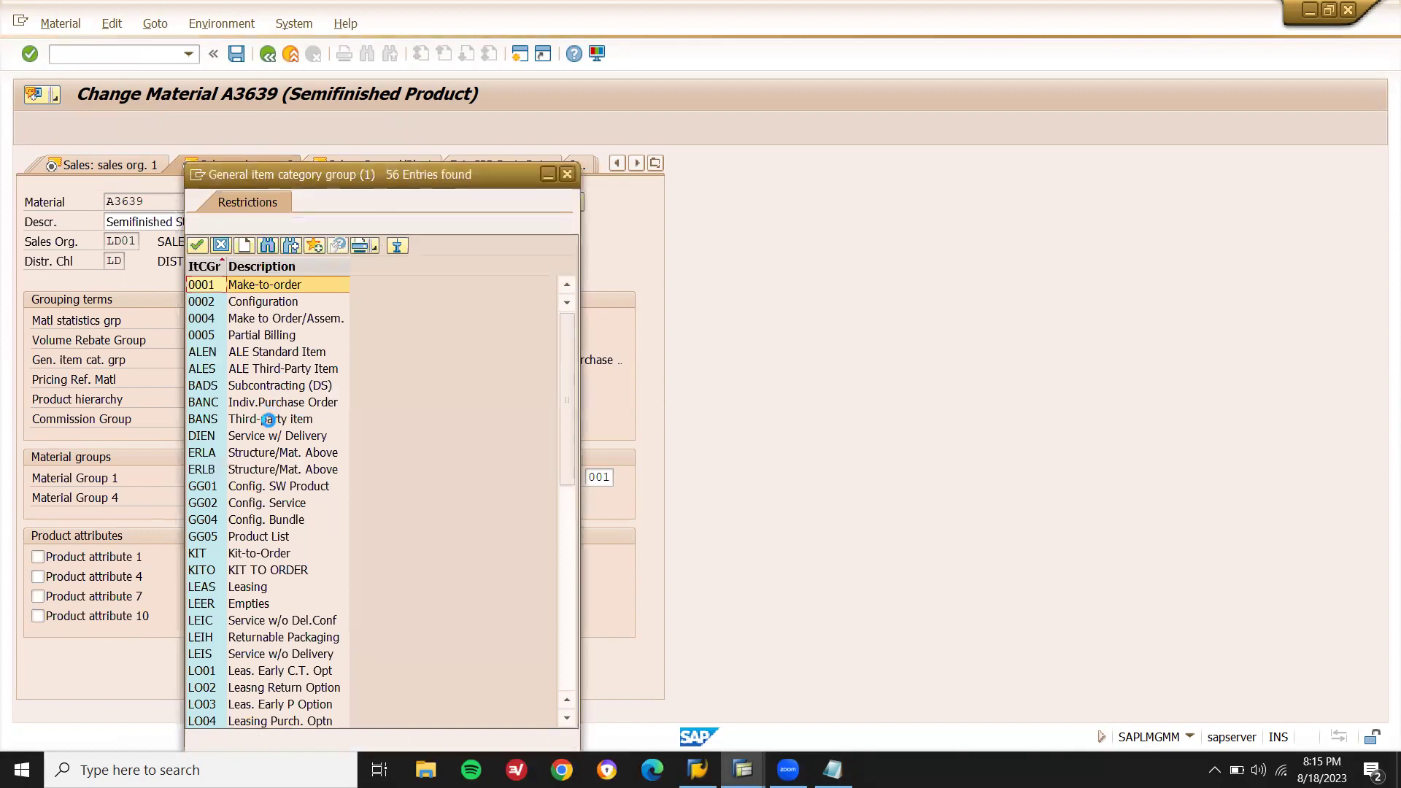
click(274, 419)
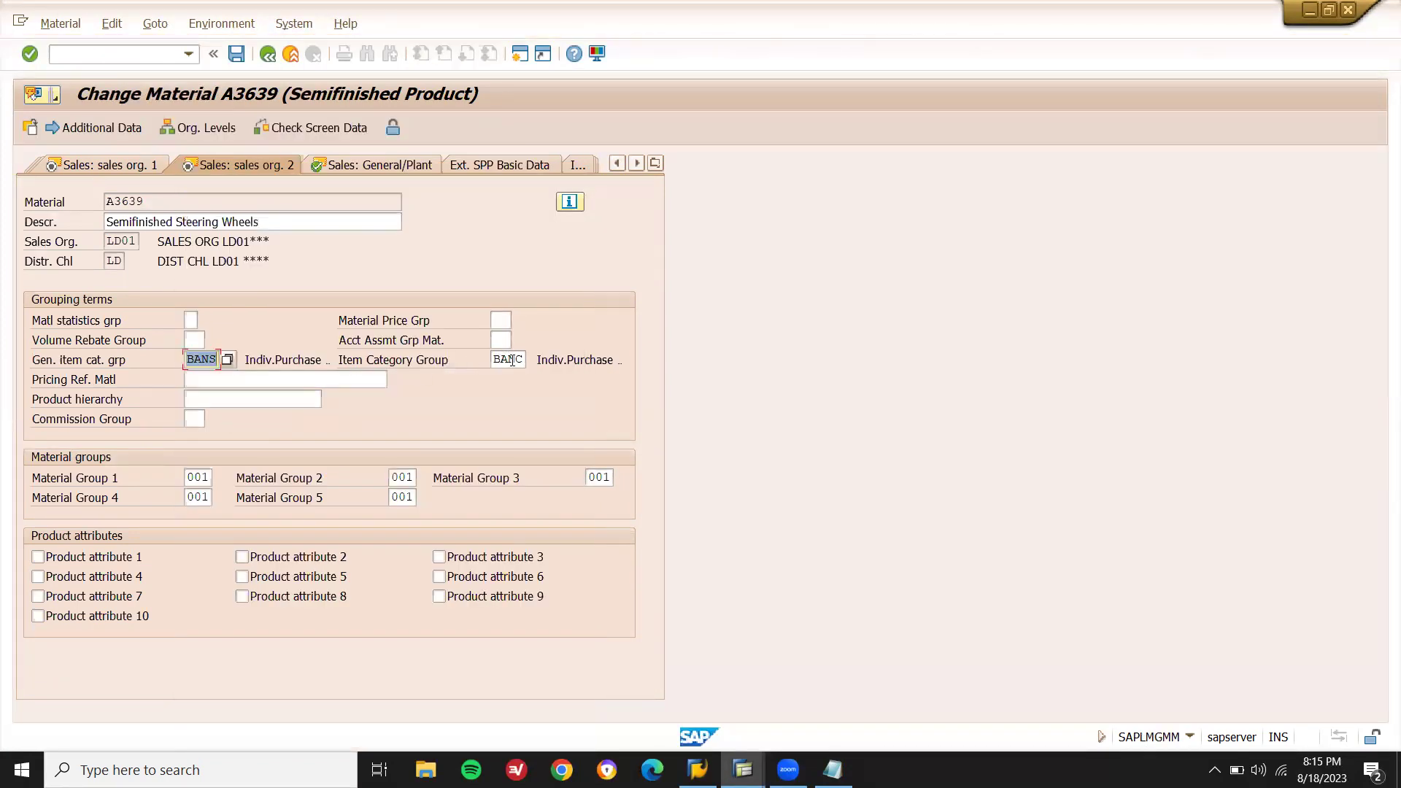
click(524, 359)
key(BackSpace)
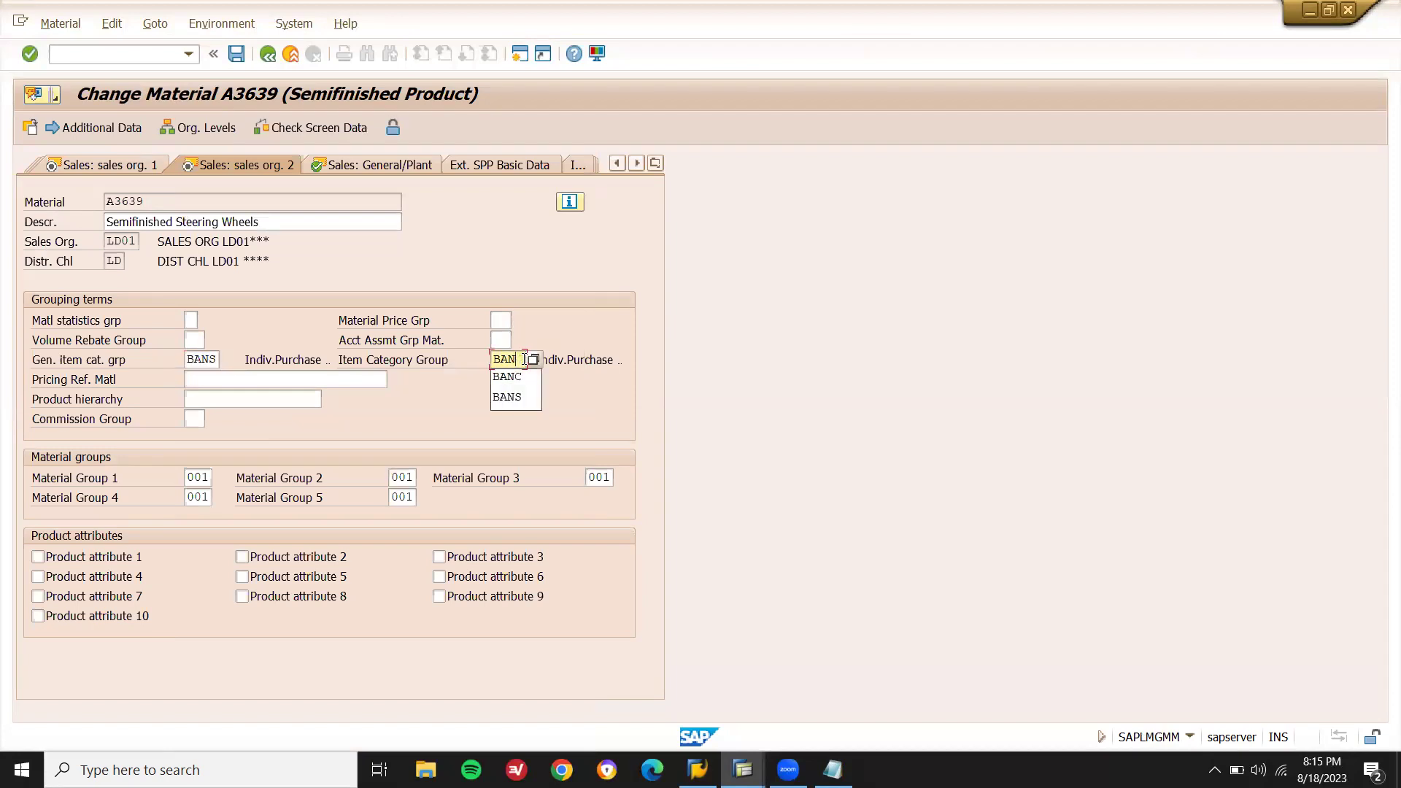
click(507, 397)
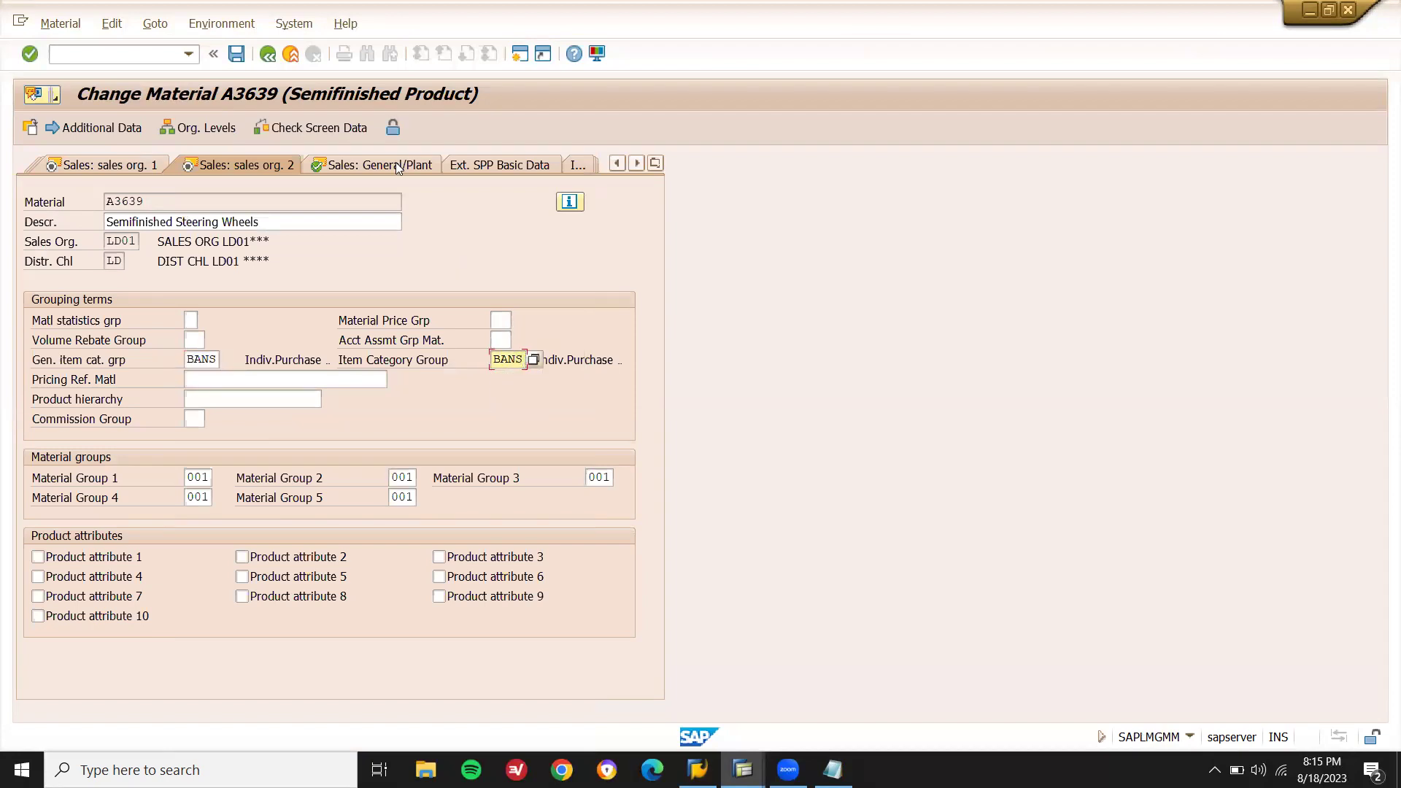
key(Return)
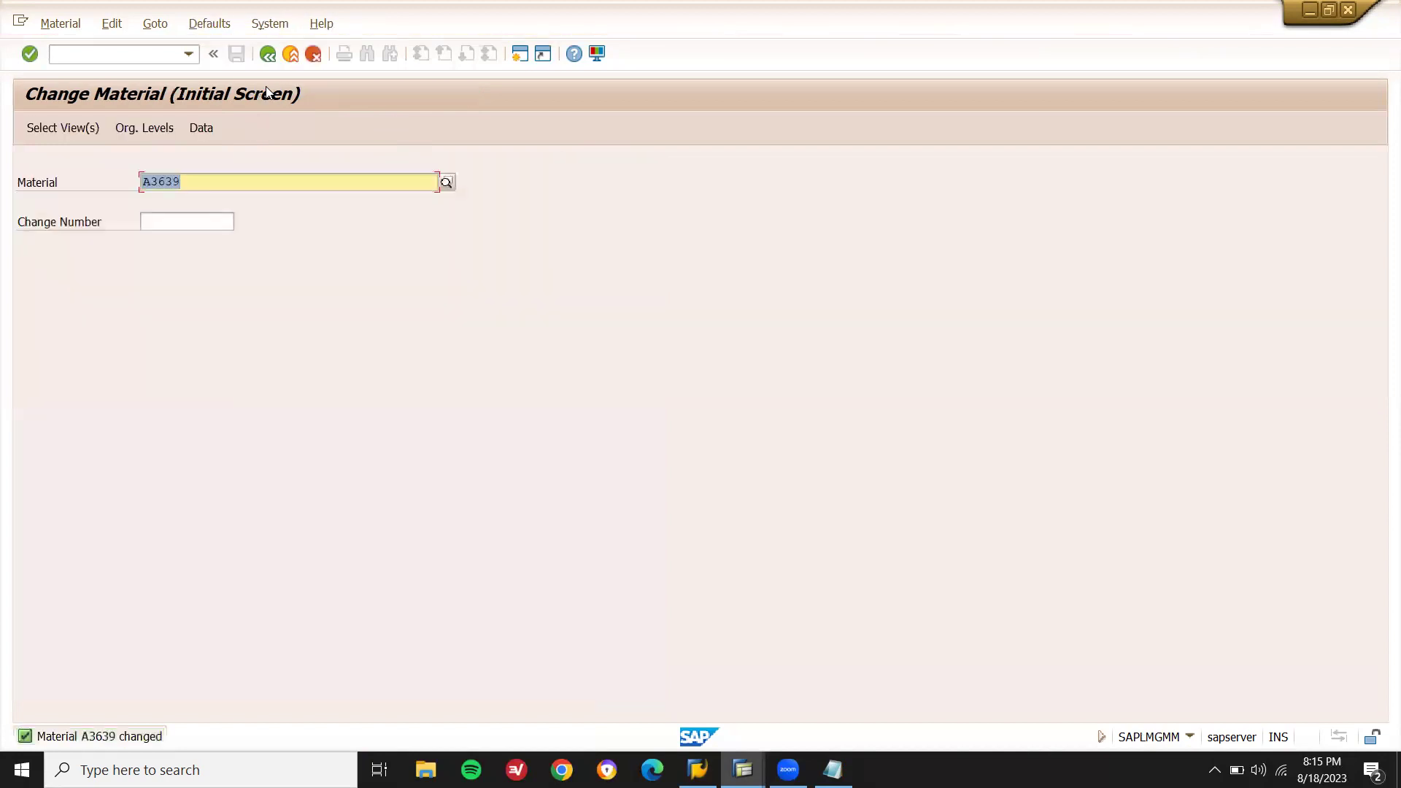
Start a VA01 standard order OR for LD01/LD/LD, enter the sold-to party, and view the notes.
key(F3)
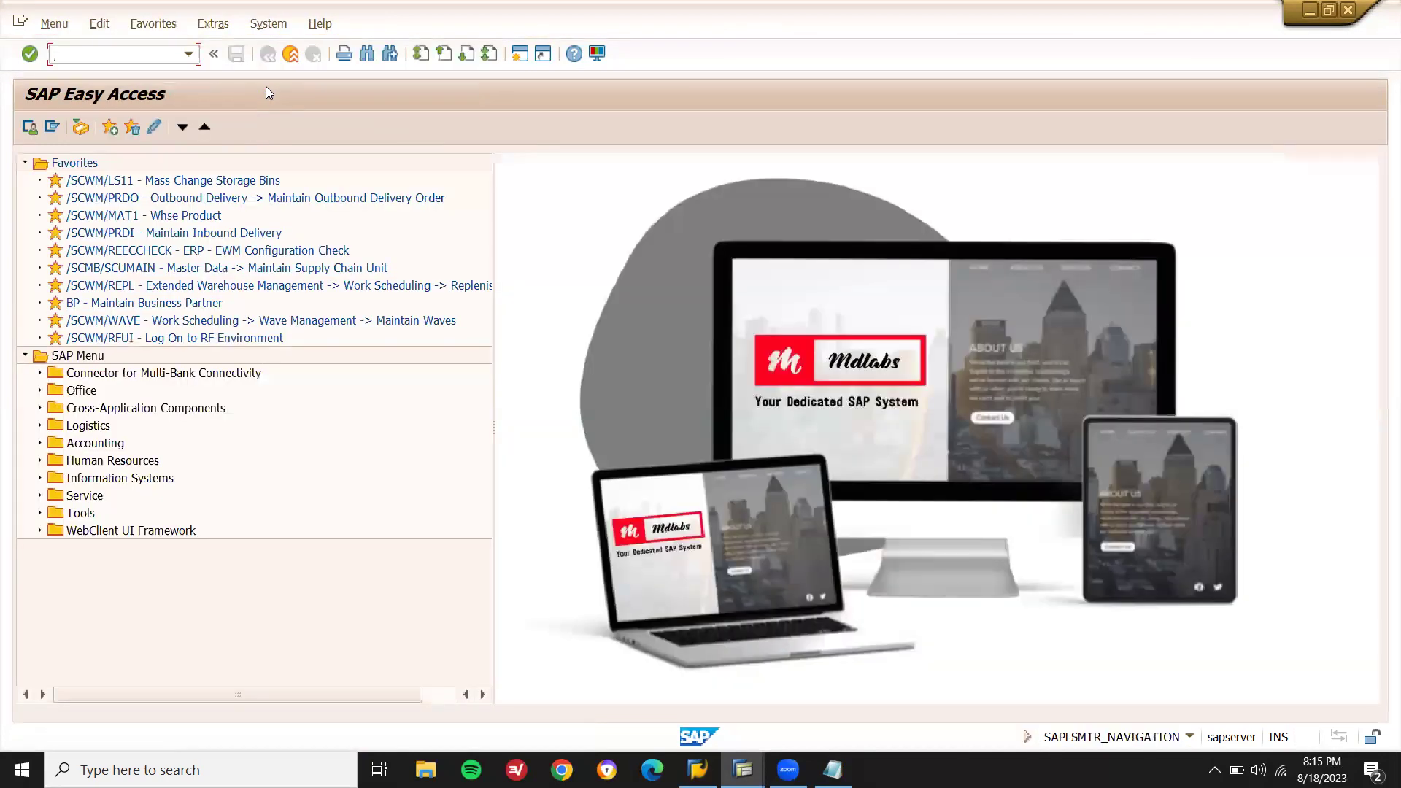
text(VA01)
key(Return)
key(Return)
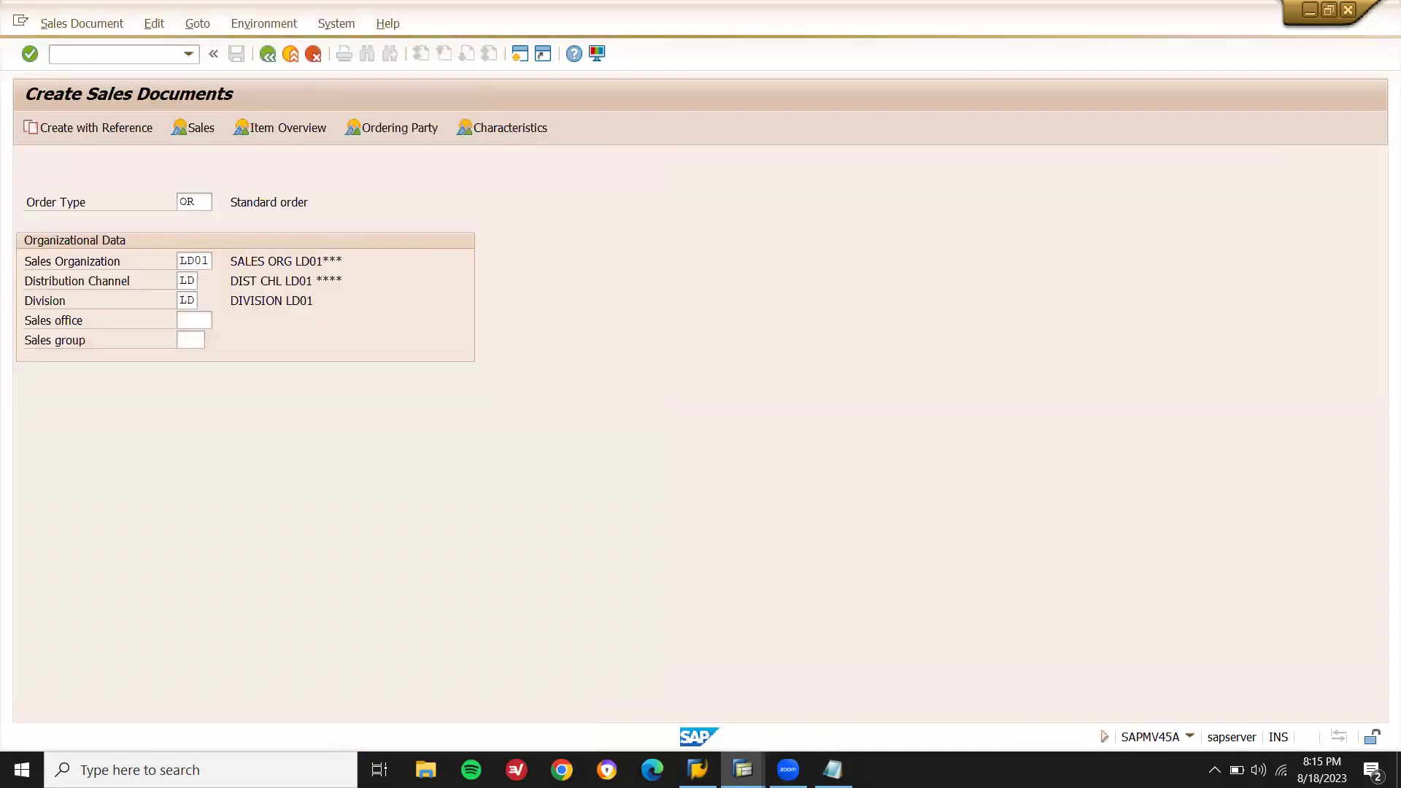
click(142, 182)
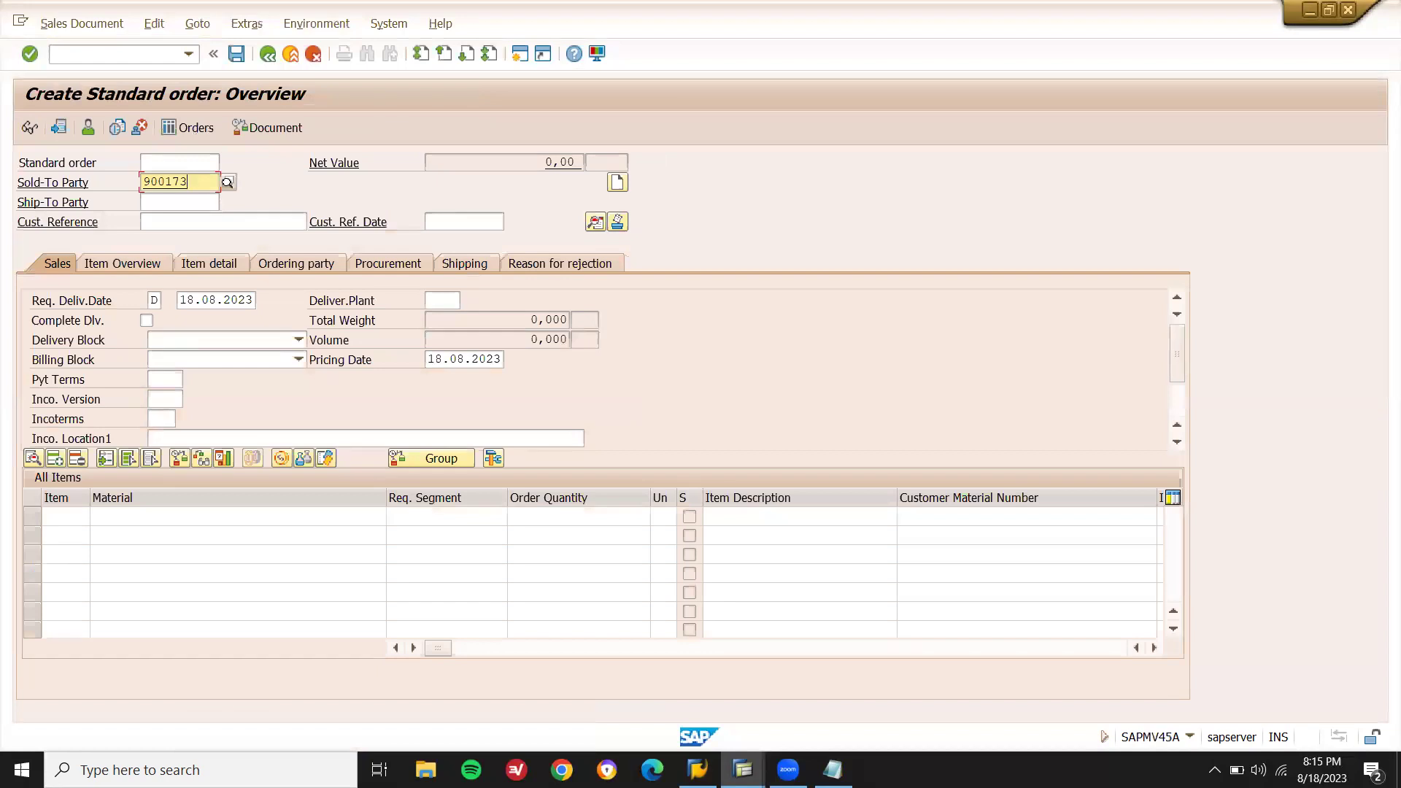
key(alt+Tab)
key(ctrl+Home)
Complete the order header entries, including incoterms version 0001 and incoterms FOB.
click(237, 56)
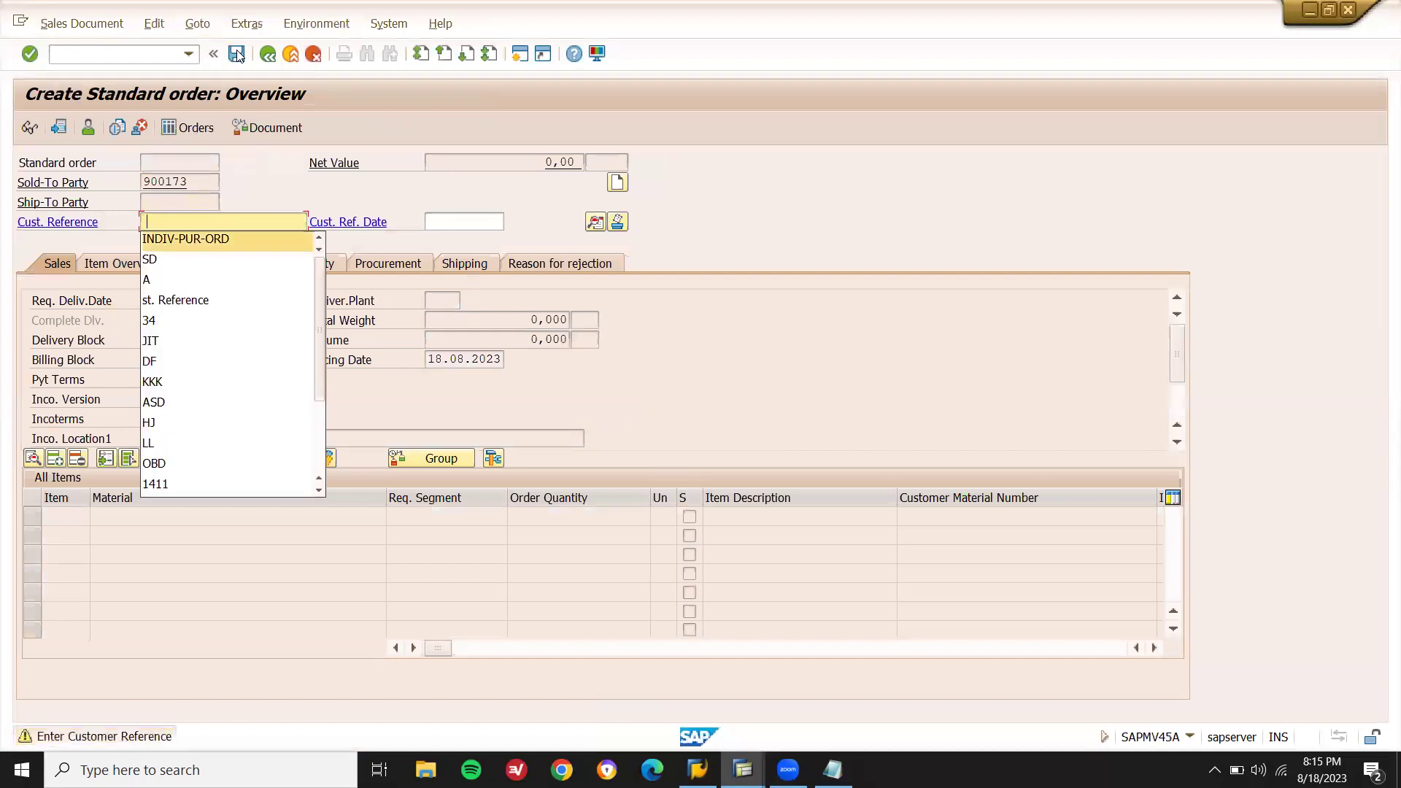
text(THIRD PARTY)
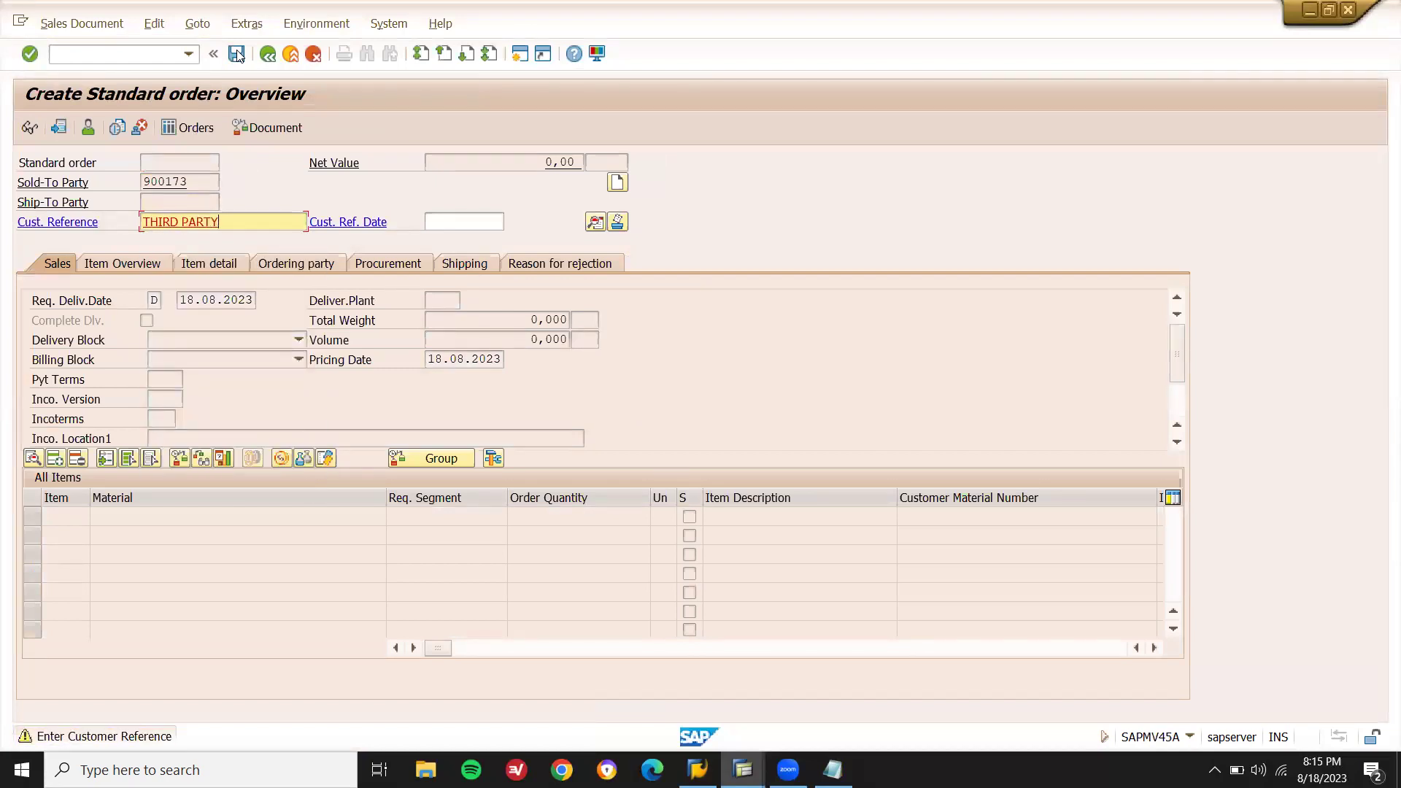
click(238, 55)
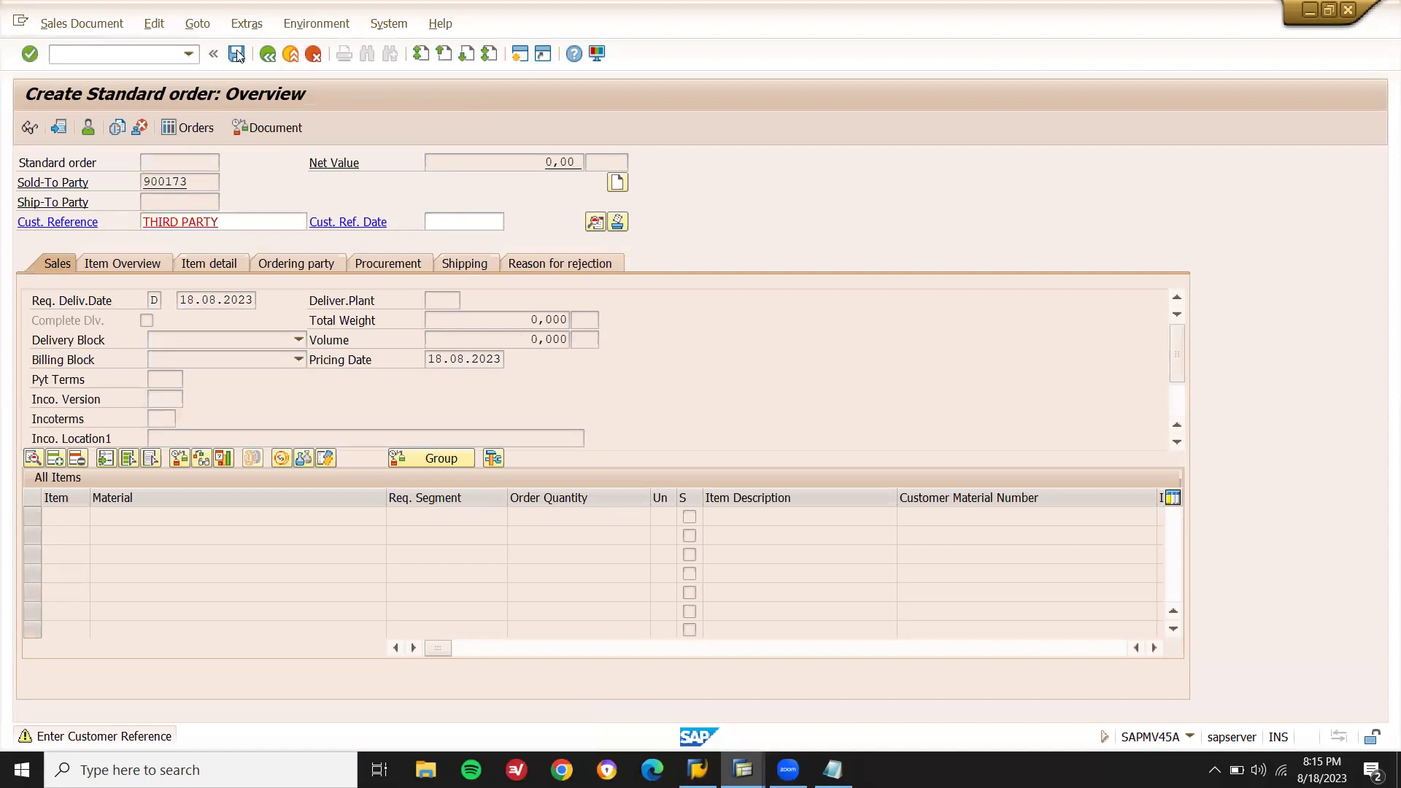
text(0001)
key(Tab)
key(Tab)
text(fob)
key(Tab)
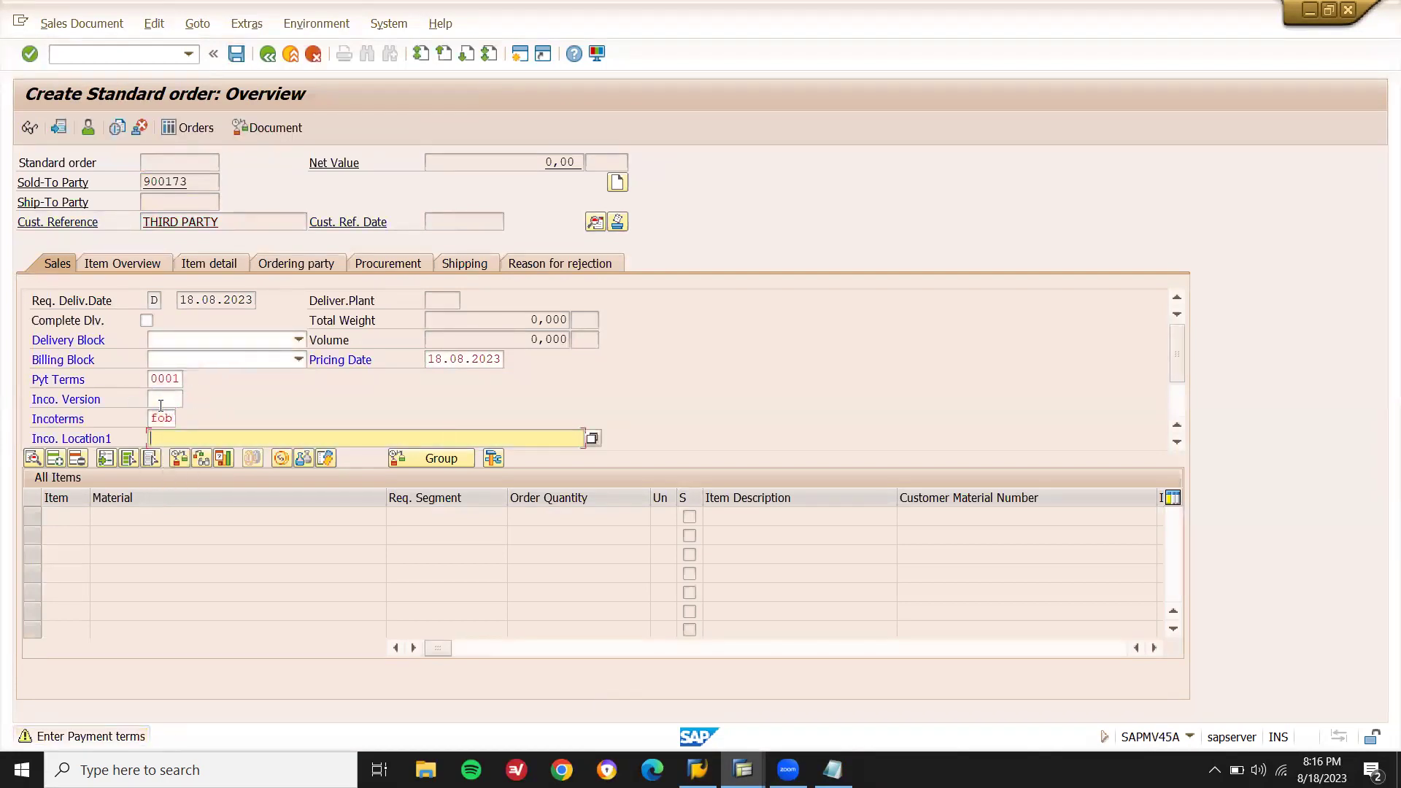
text(F)
key(Return)
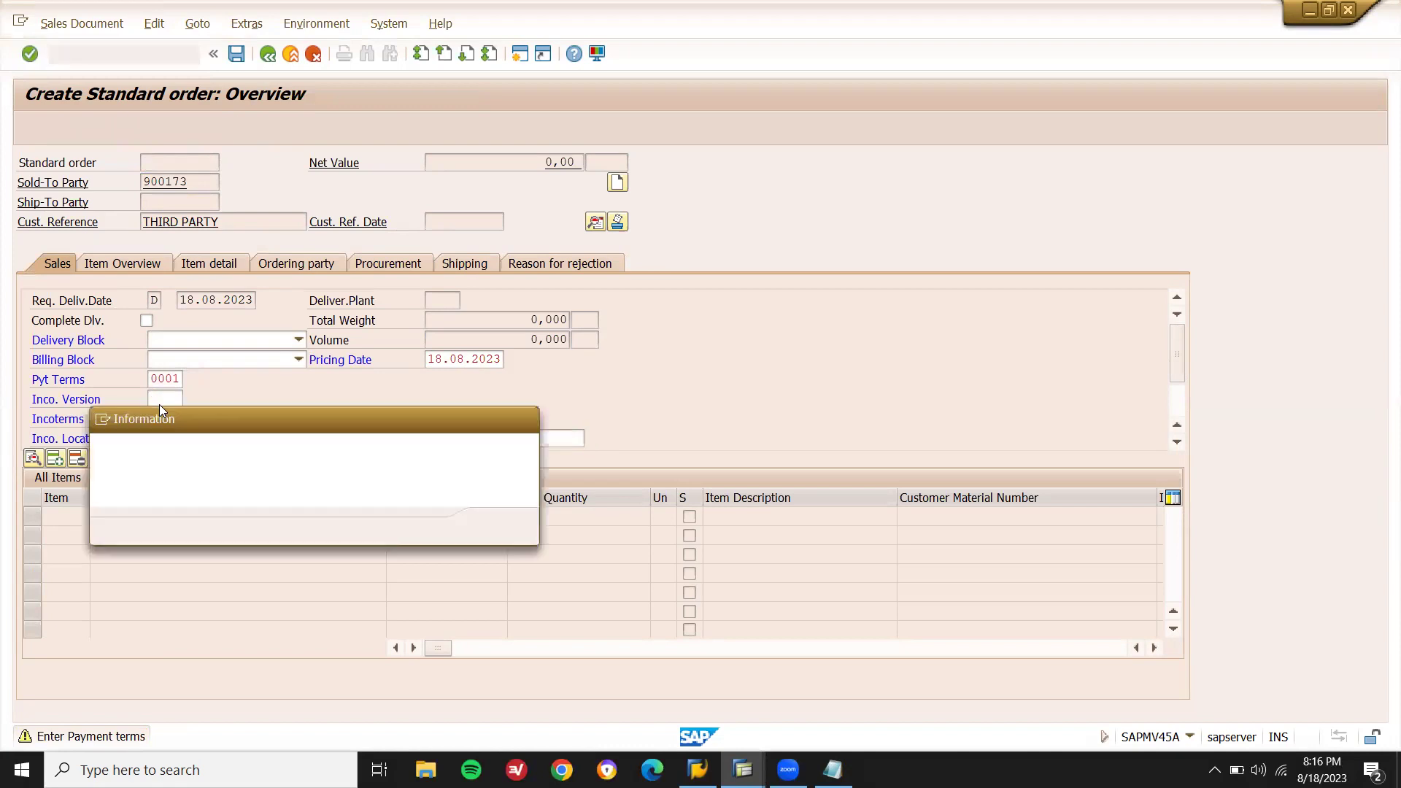
key(Return)
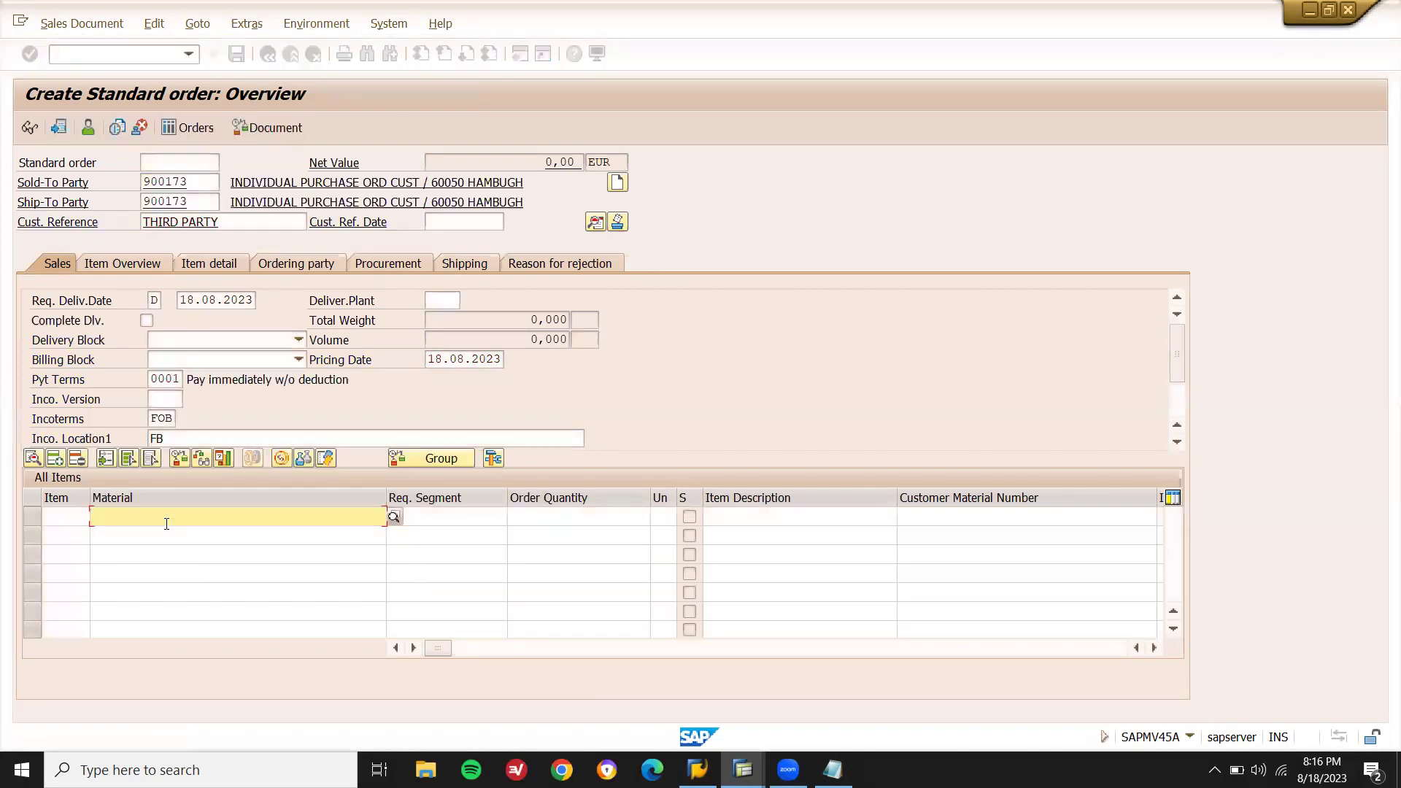
Add item 10 with material A3639, copied from the notes, and order quantity 1.
key(alt+Tab)
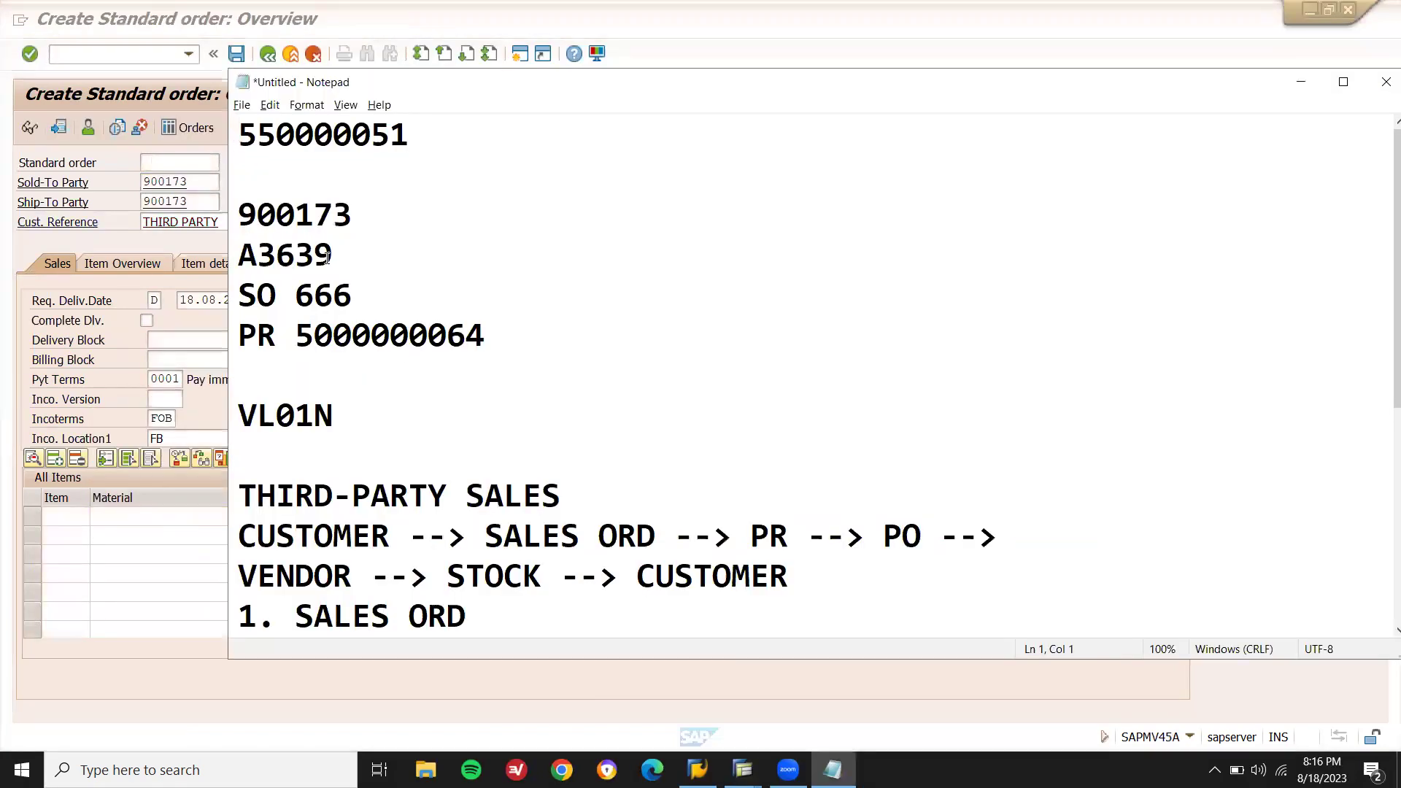
double_click(320, 256)
key(ctrl+c)
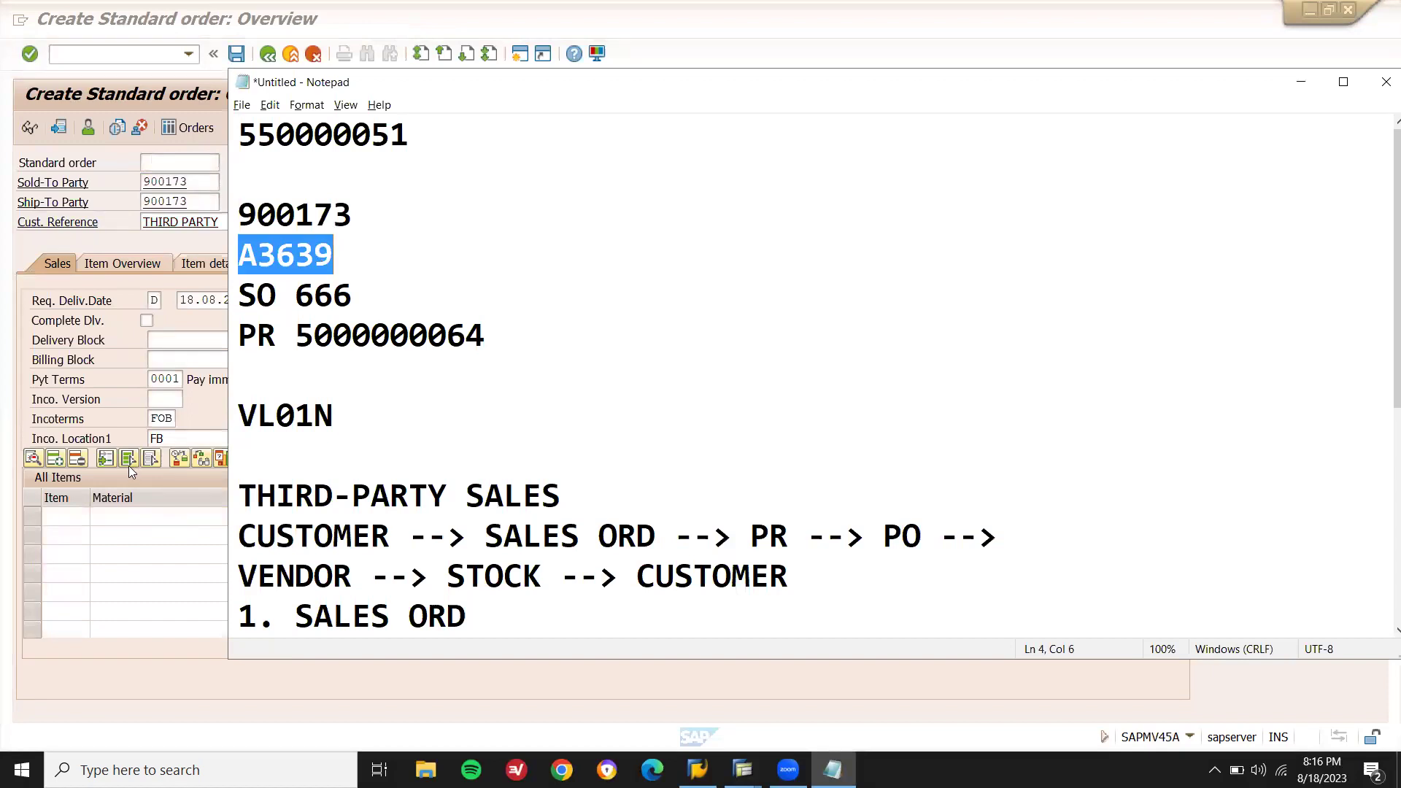
click(192, 522)
key(ctrl+v)
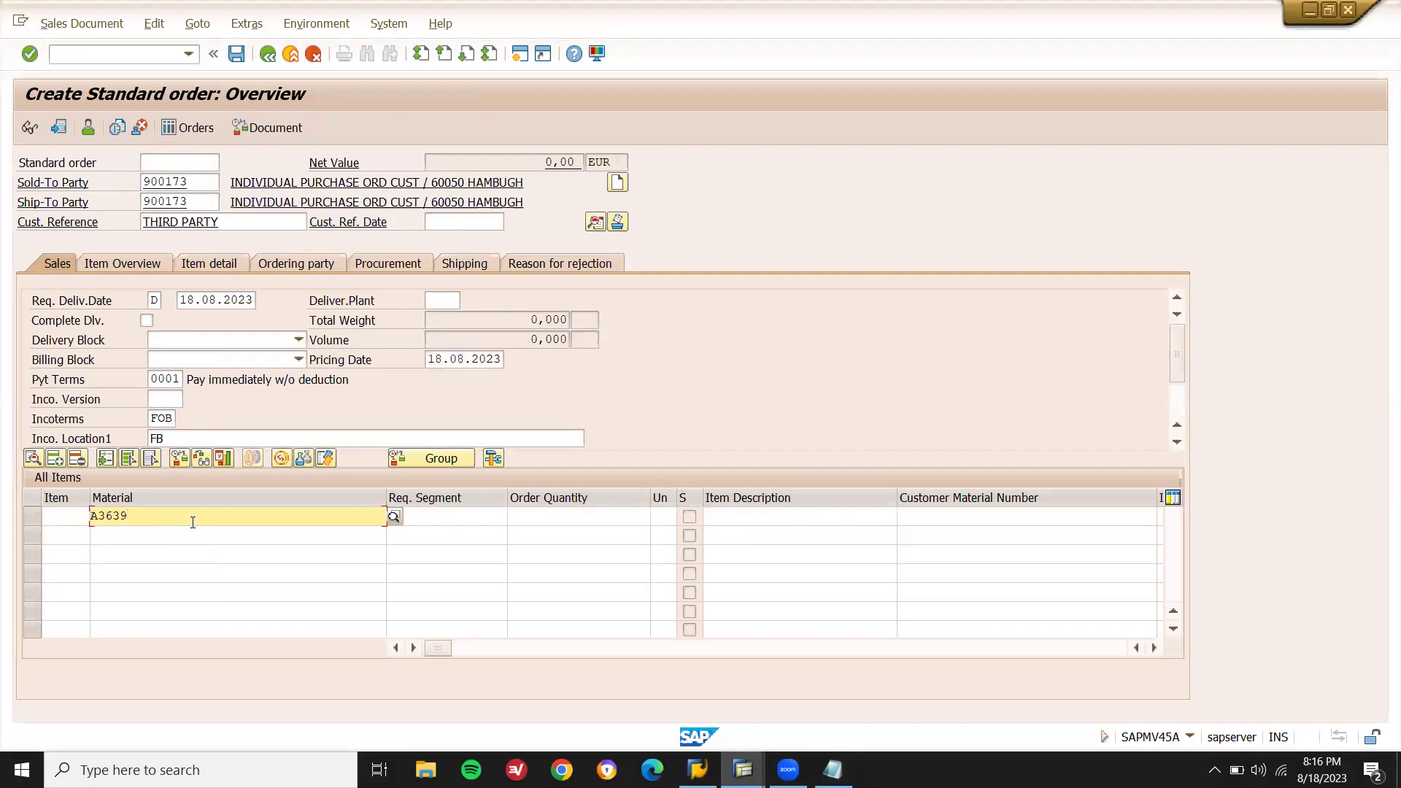
key(Return)
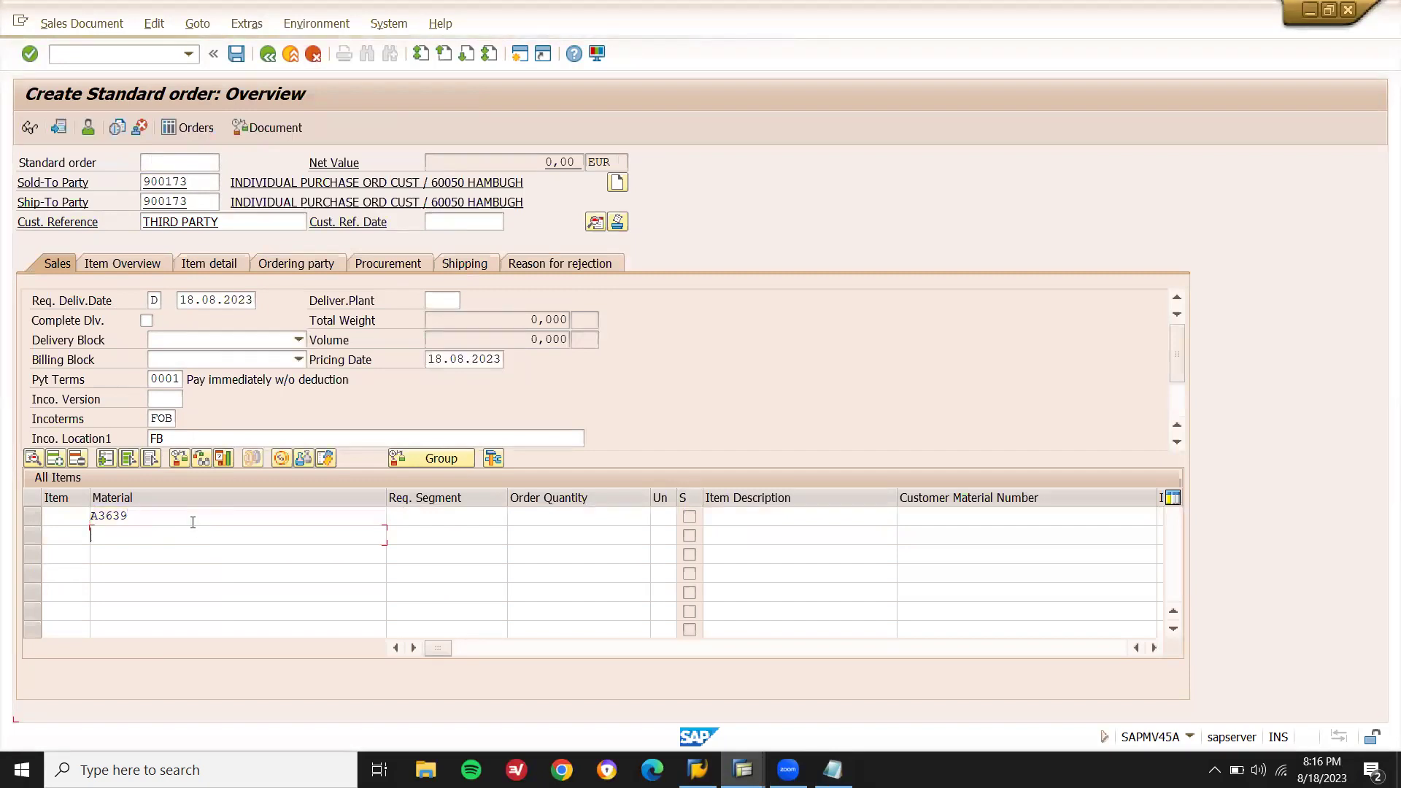
click(558, 516)
text(1)
click(350, 516)
key(Return)
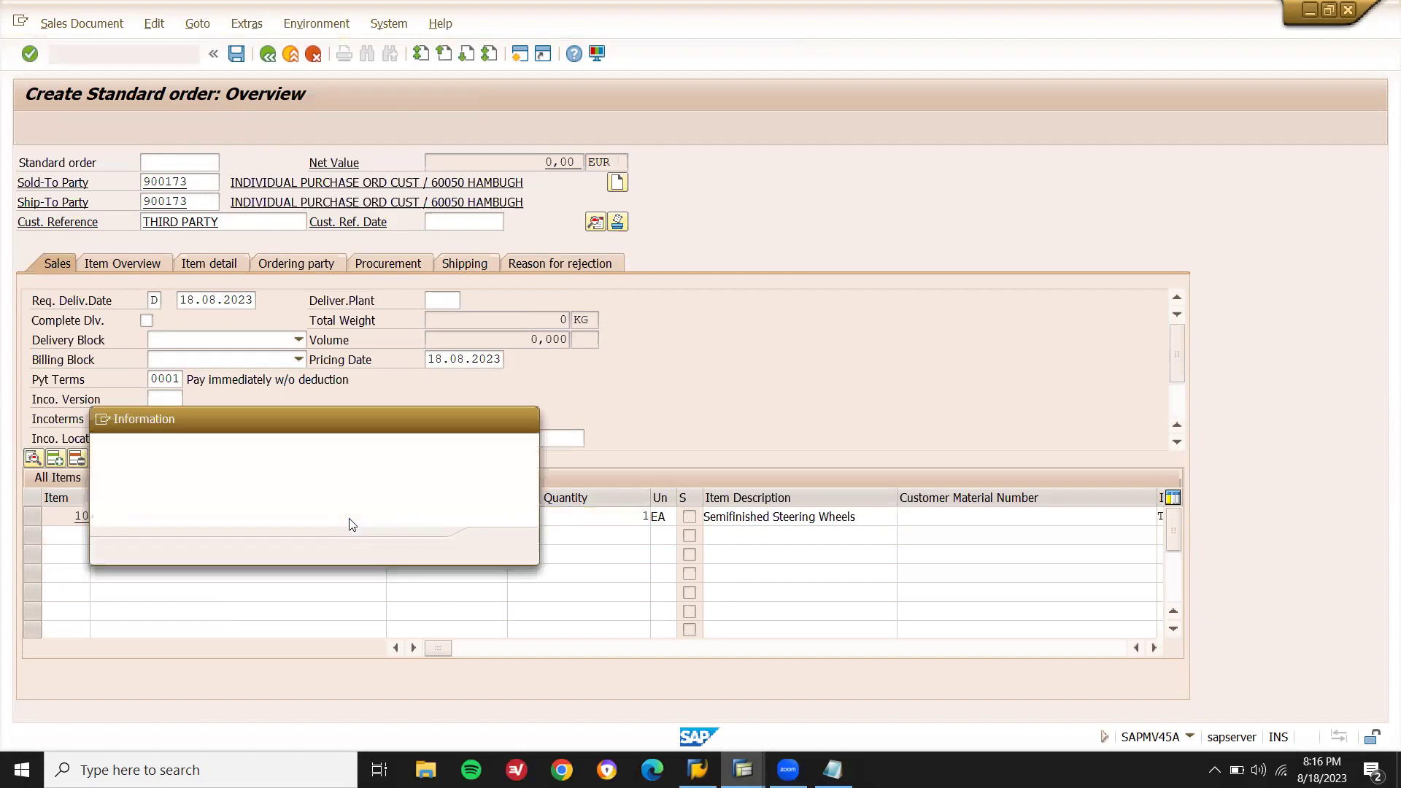
Assign plant LD01 to item 10 with purchasing group 001 and valuation price 22.
click(499, 546)
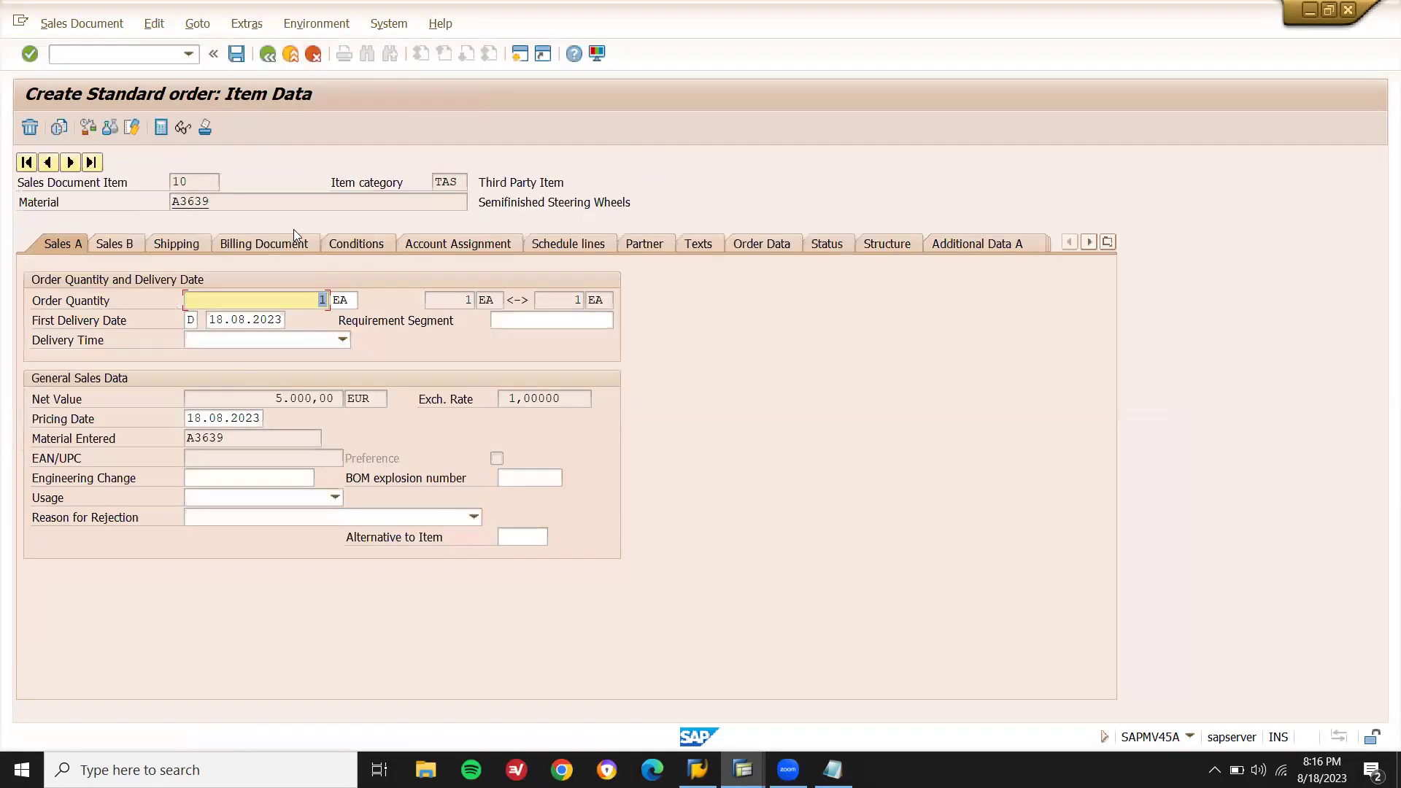
click(169, 243)
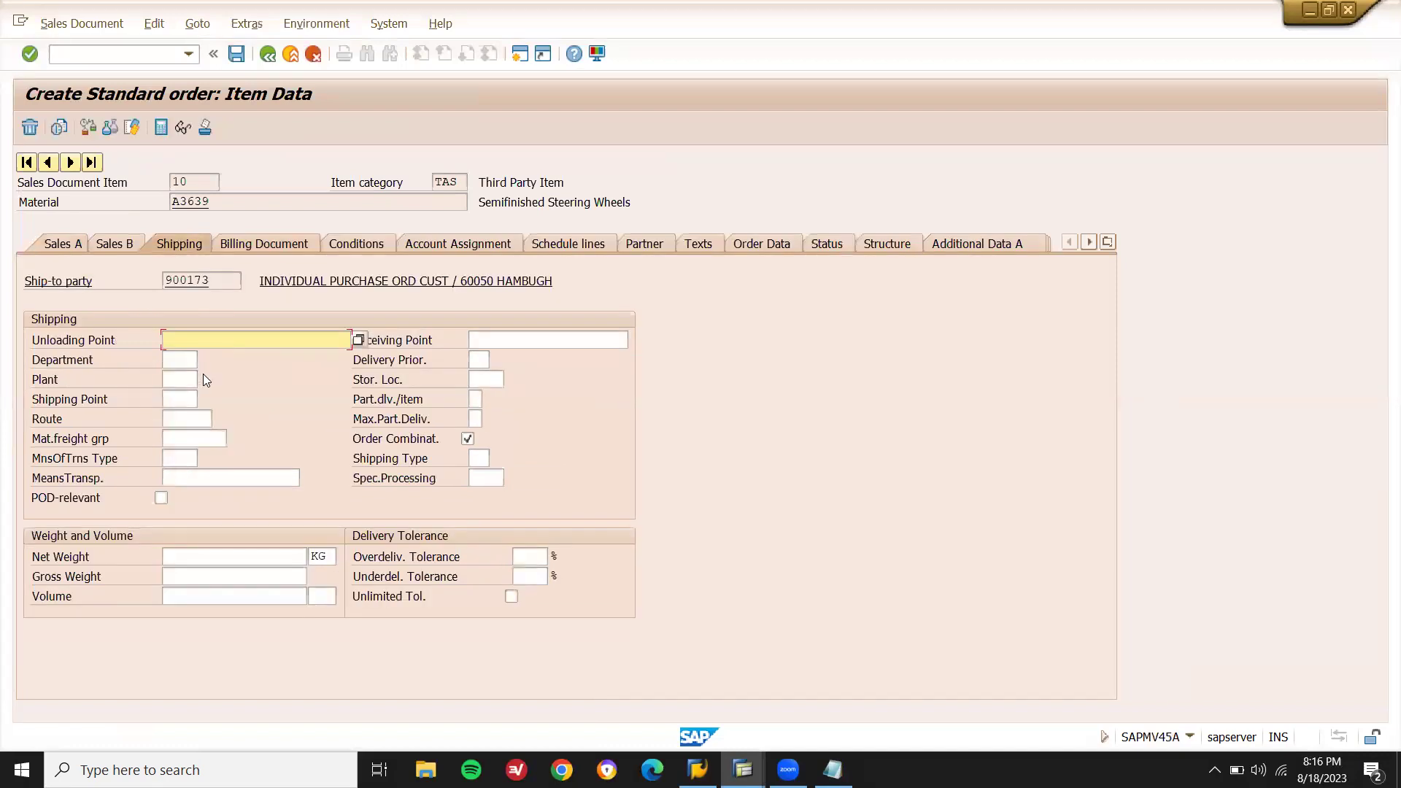
click(187, 377)
click(182, 395)
key(Return)
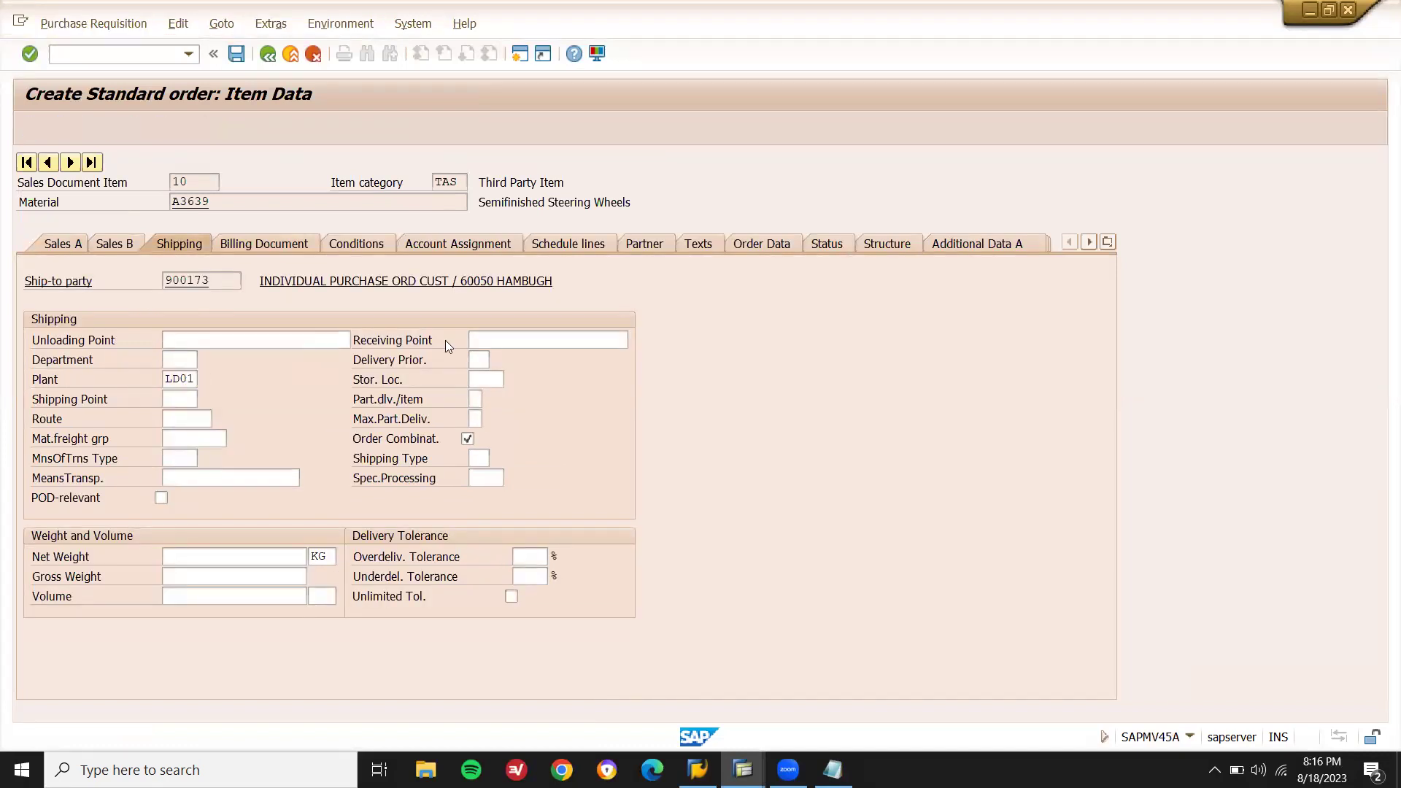
text(001)
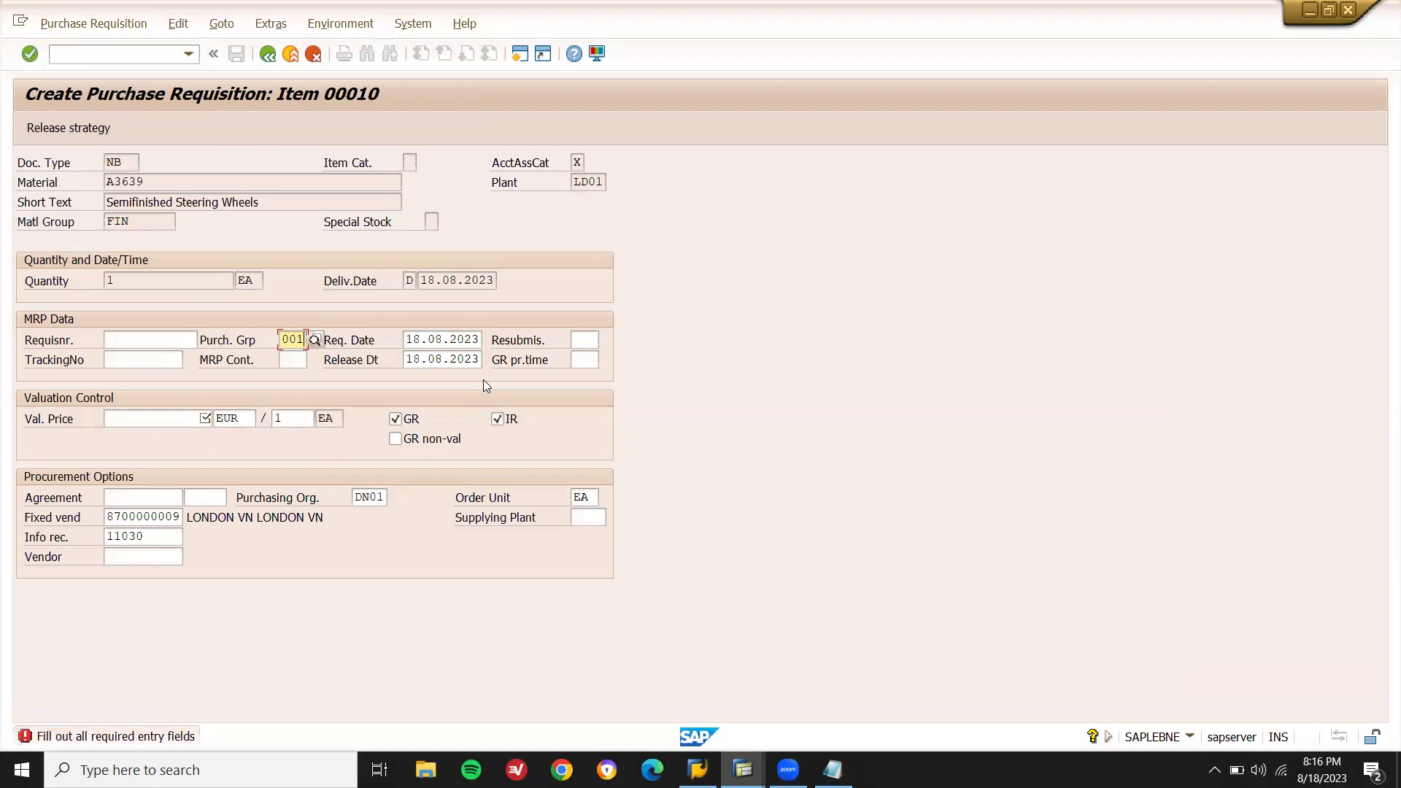
key(Return)
text(22)
key(Return)
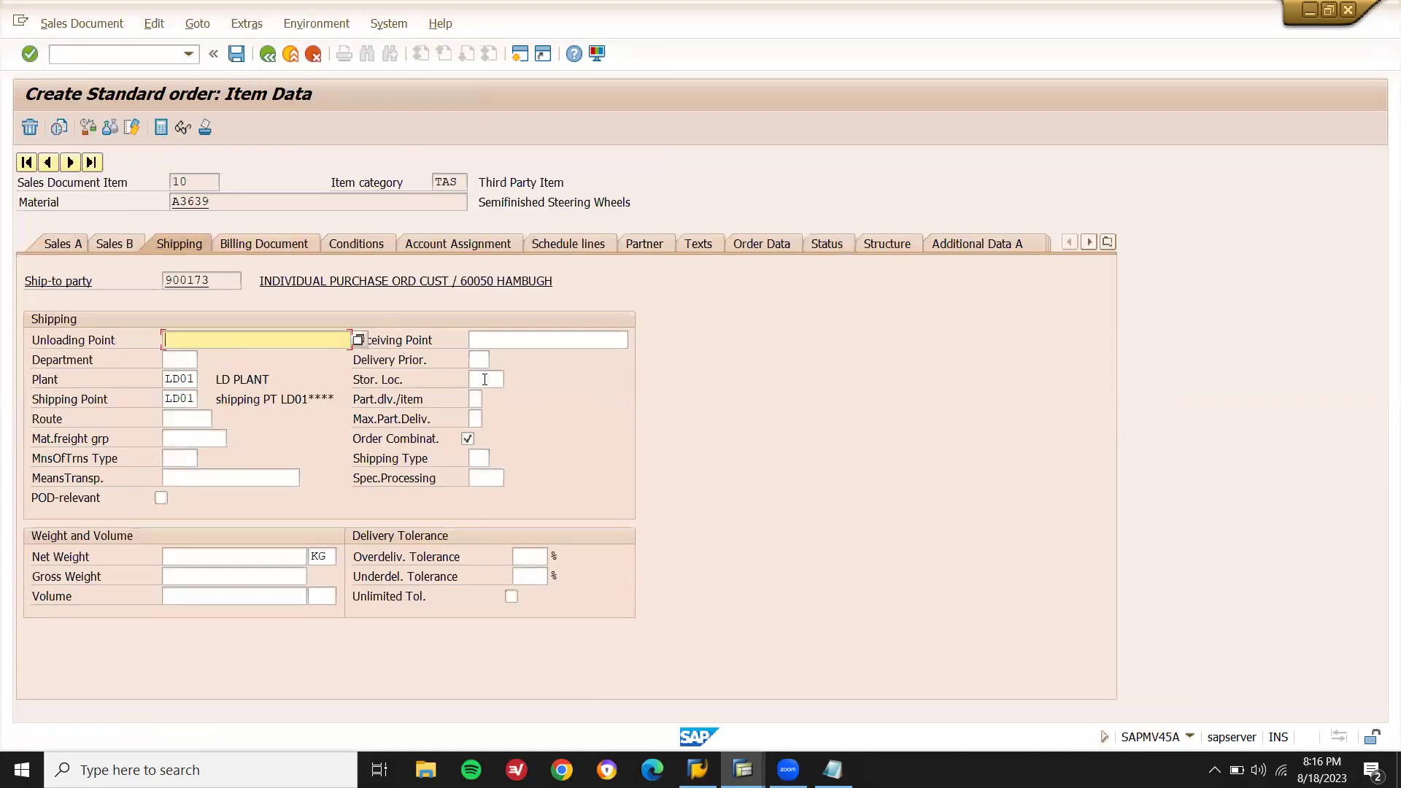
Set storage location LD01, net and gross weight 1, and save the order.
click(484, 379)
text(LD01)
key(Return)
click(251, 563)
text(1)
key(Tab)
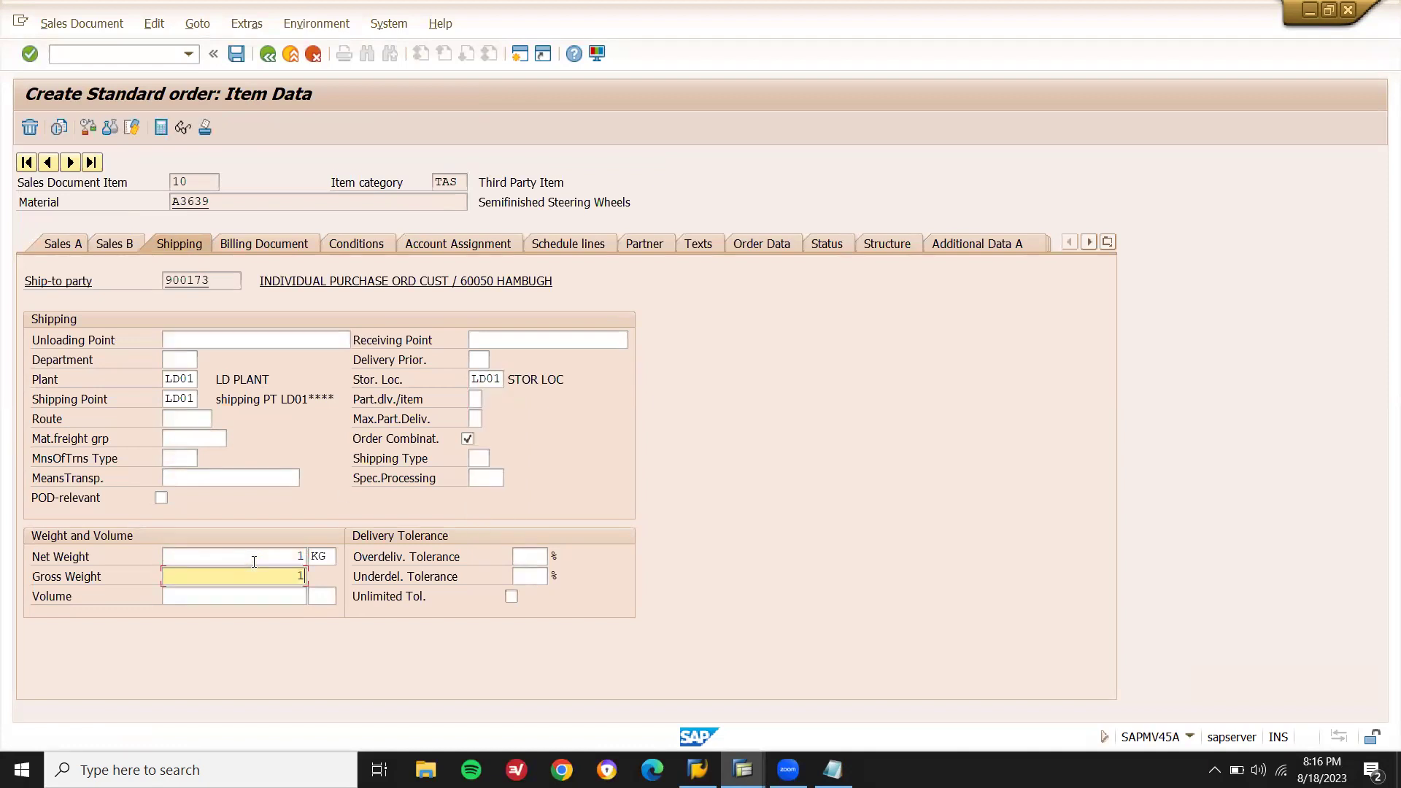
text(1)
key(Return)
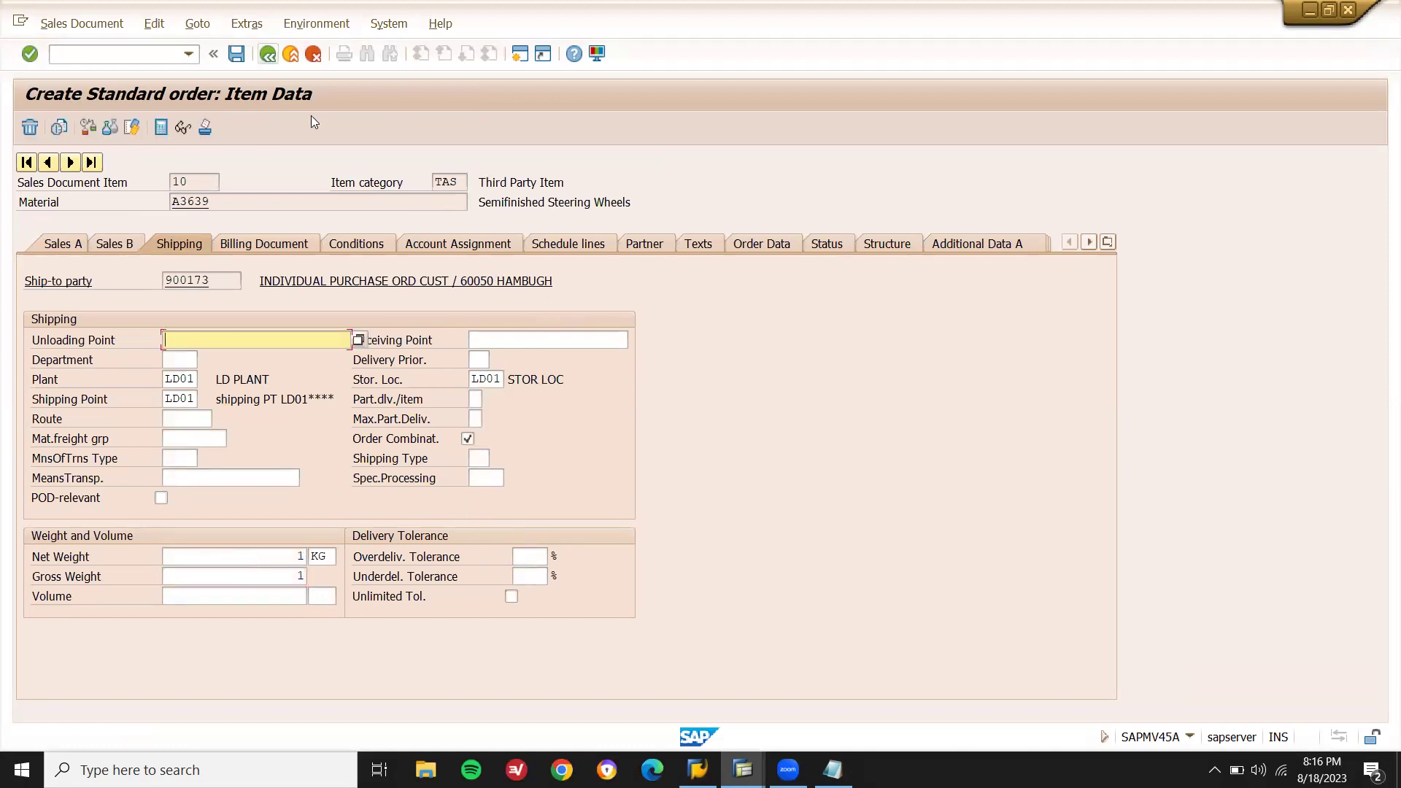
key(ctrl+s)
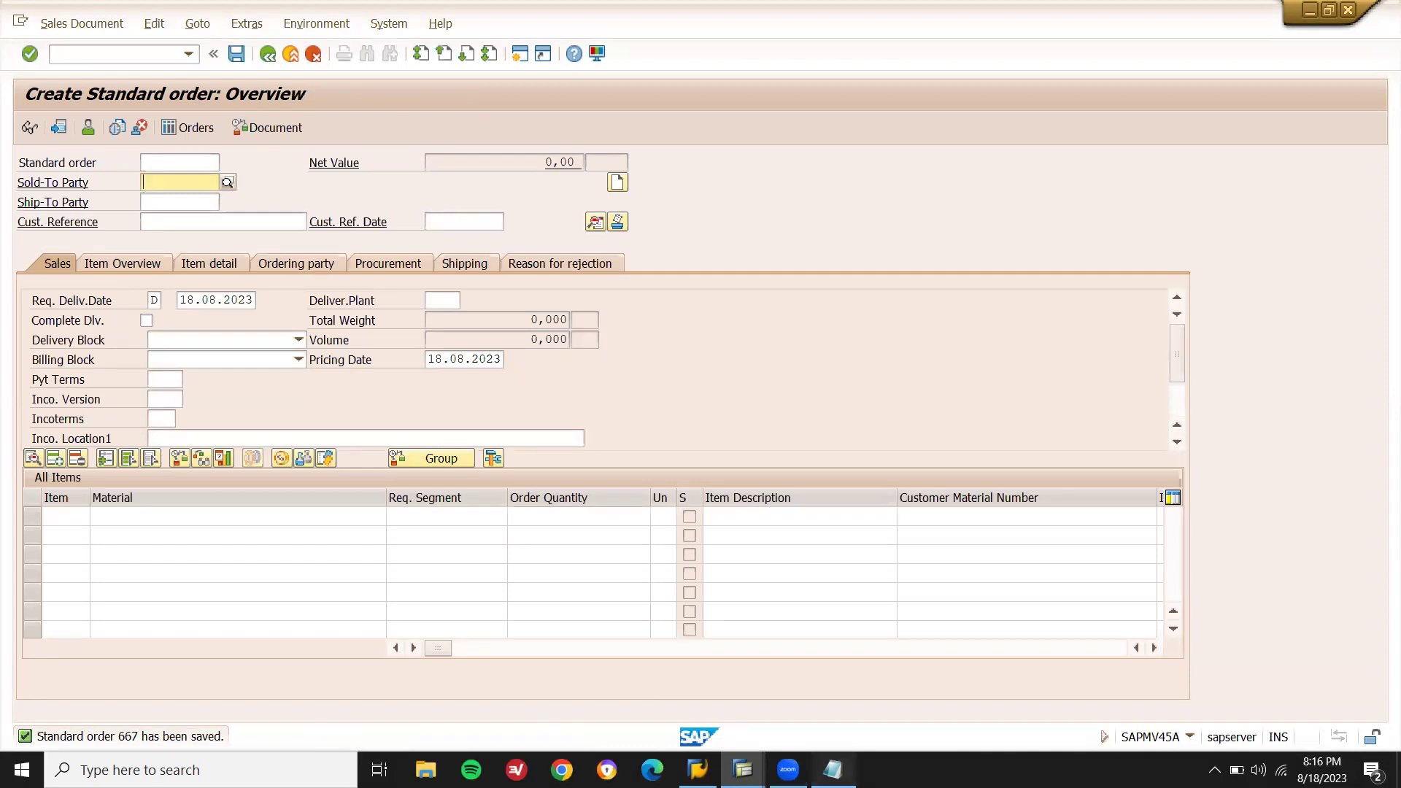
Add steps 2. PR (AUTMATICALLY) through 5. CUSTOMER INVOICE IN VF01 to the notes.
click(833, 769)
click(584, 618)
text(667)
key(Return)
text(2. PR (AUTMATICALLY))
key(Return)
text(3. PO)
key(Return)
text(4. VENDOR INVOICE)
key(Return)
text(5. CUSTOMER INVOICE IN VF01)
key(Return)
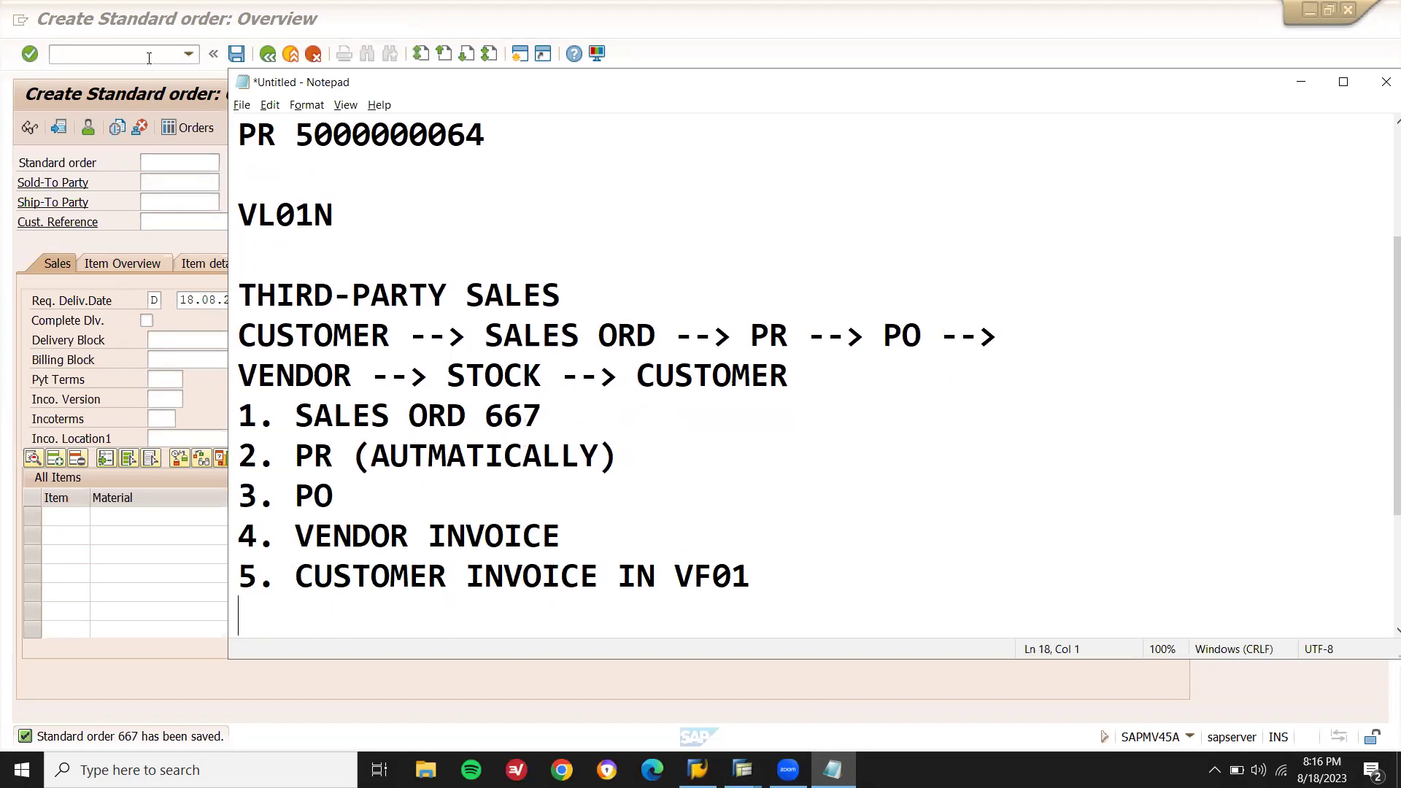
Start purchase order creation in SAP with /NME21N.
click(149, 57)
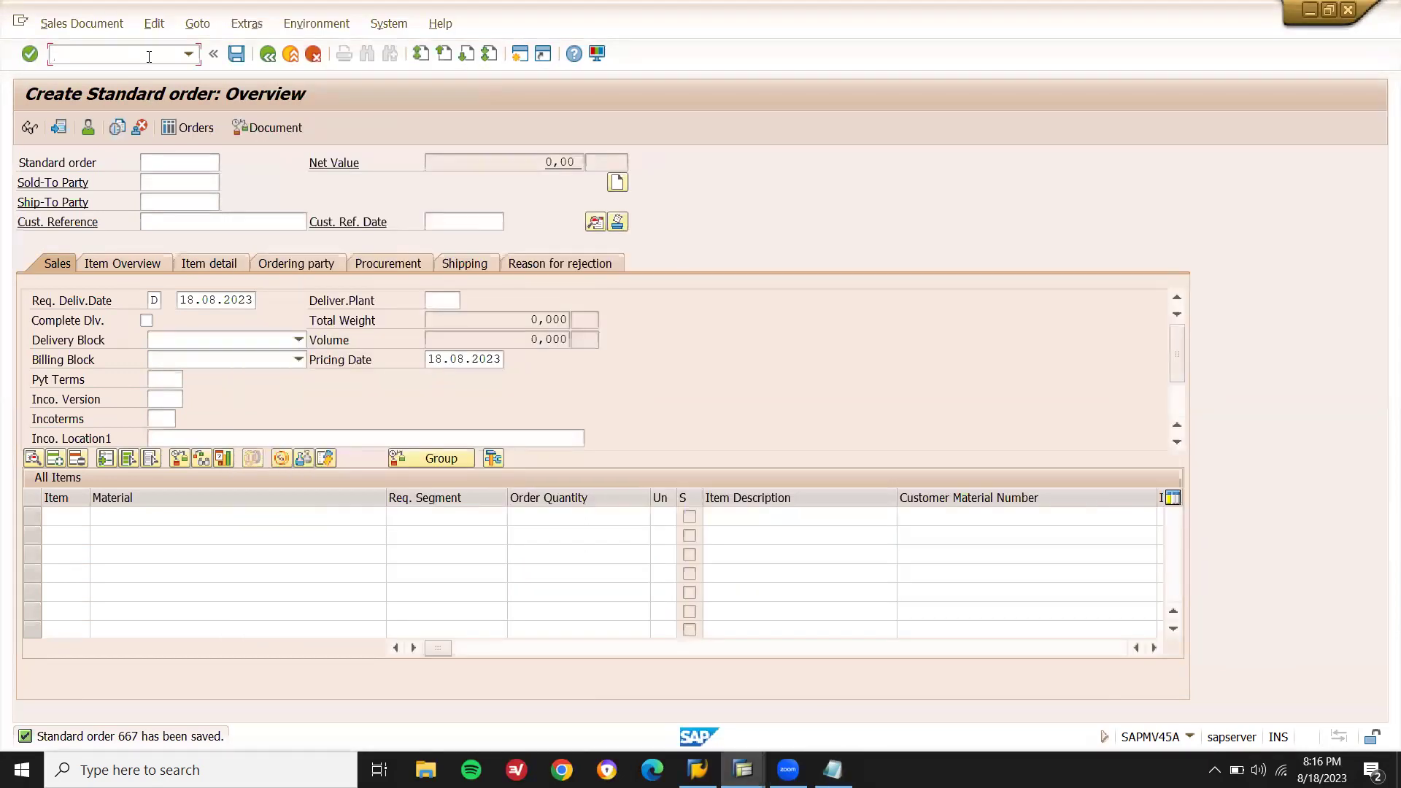
text(/NME21N)
key(Return)
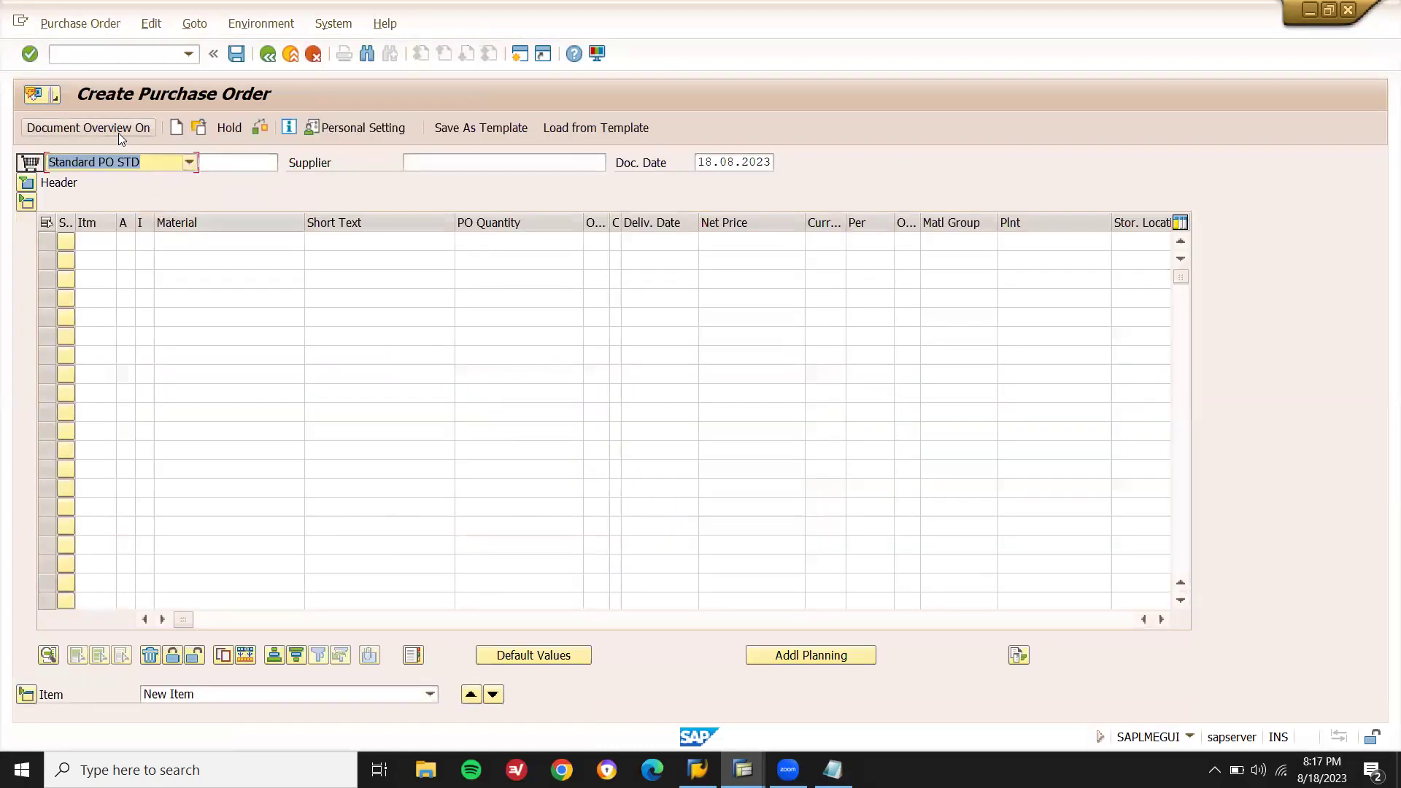
Adopt the latest requisition from My purchase requisitions into a Standard PO and save it.
click(120, 135)
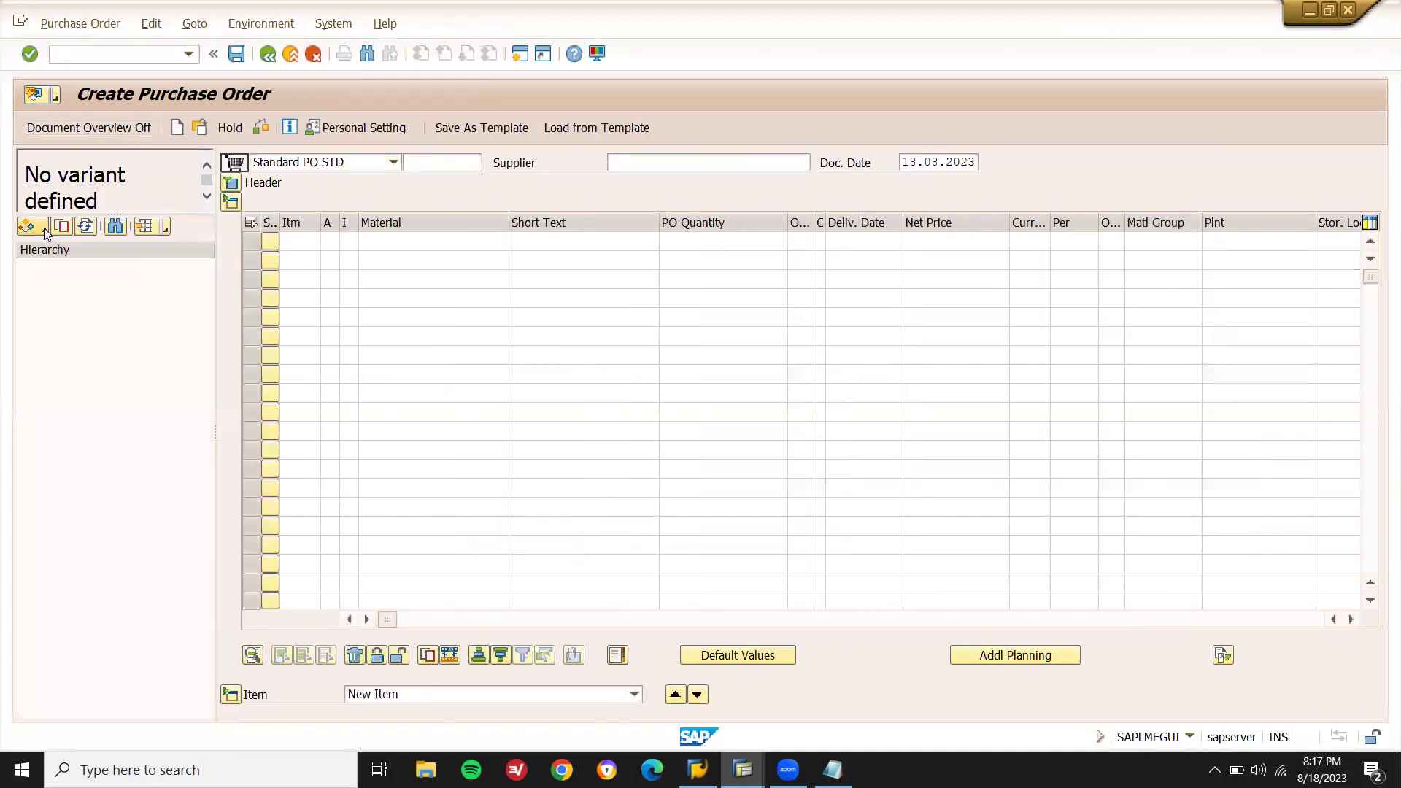
click(43, 229)
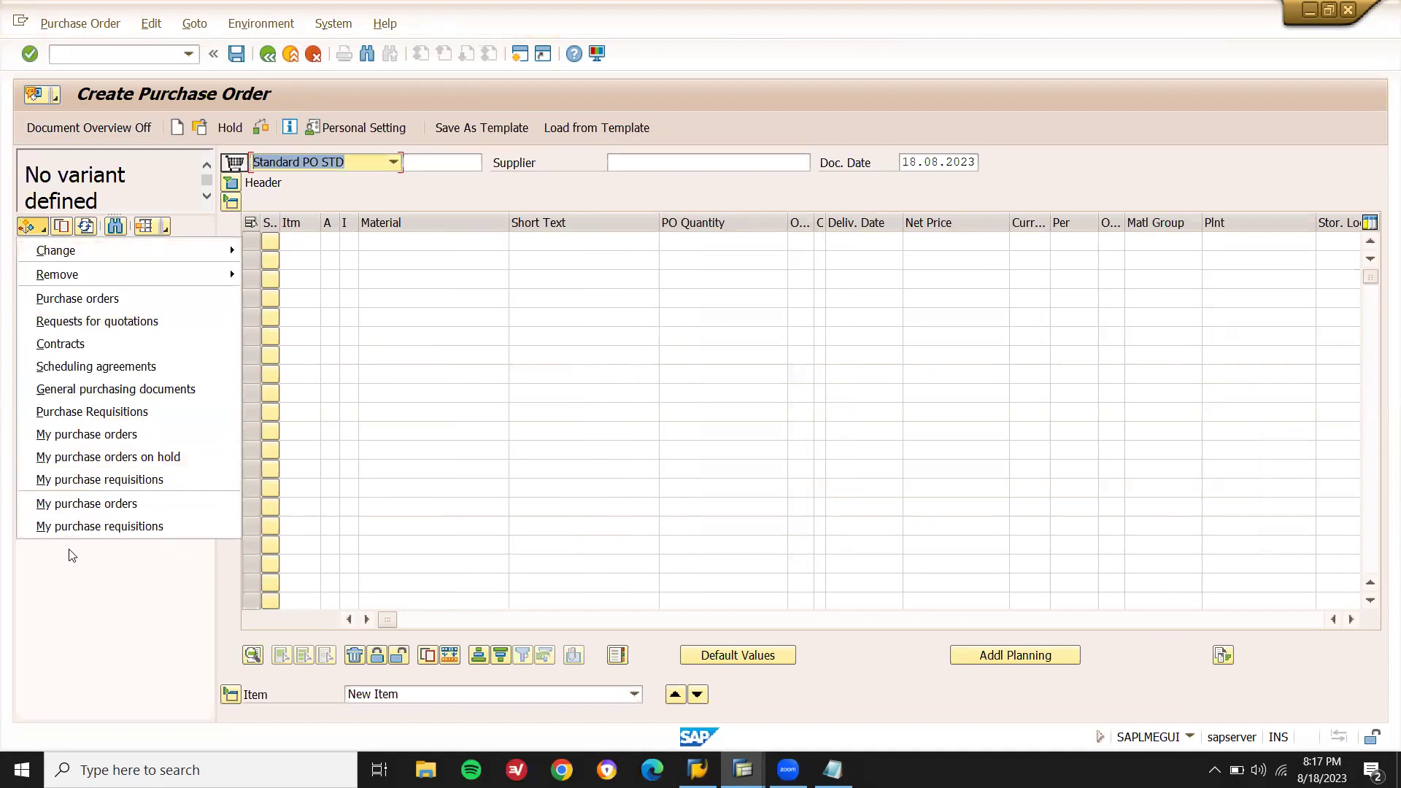
click(81, 479)
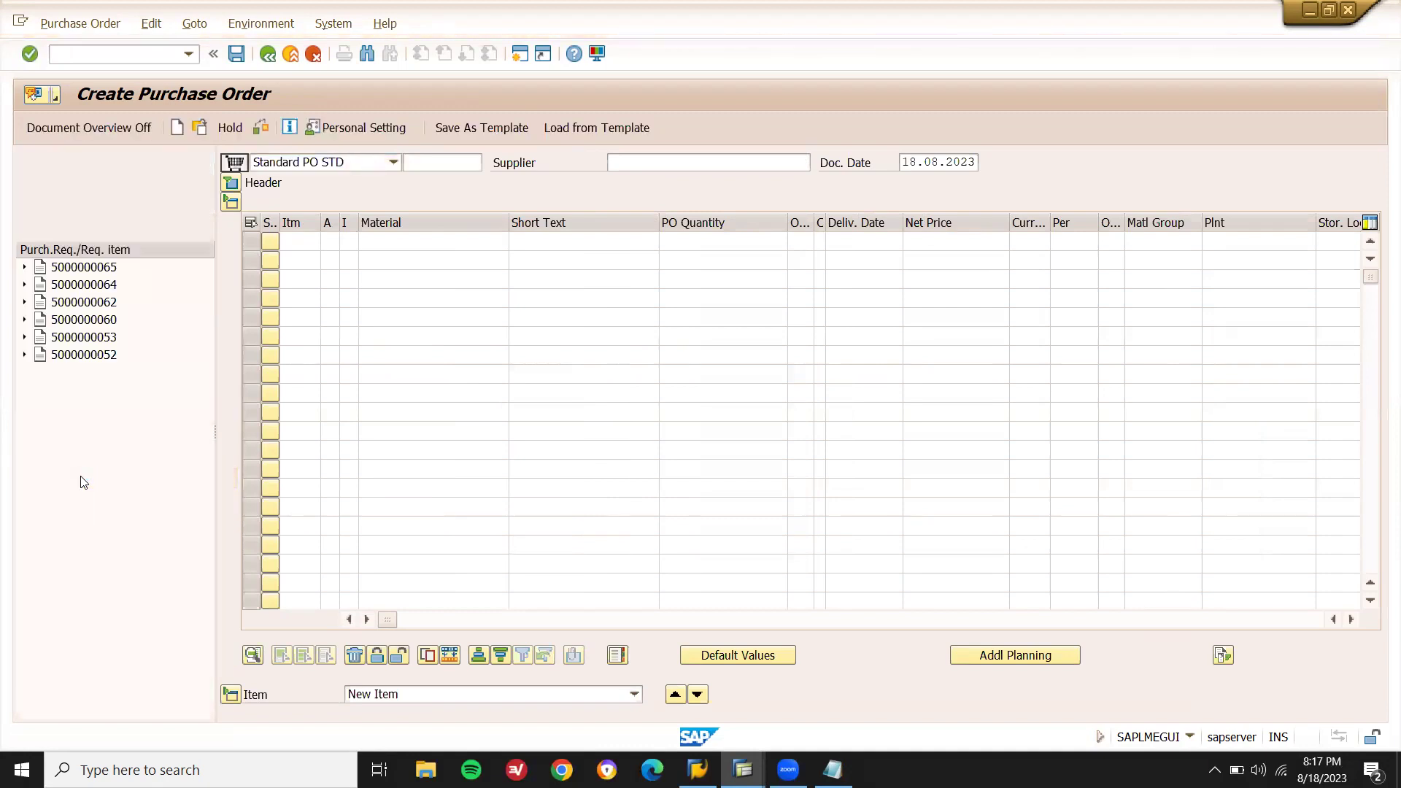
key(alt+Tab)
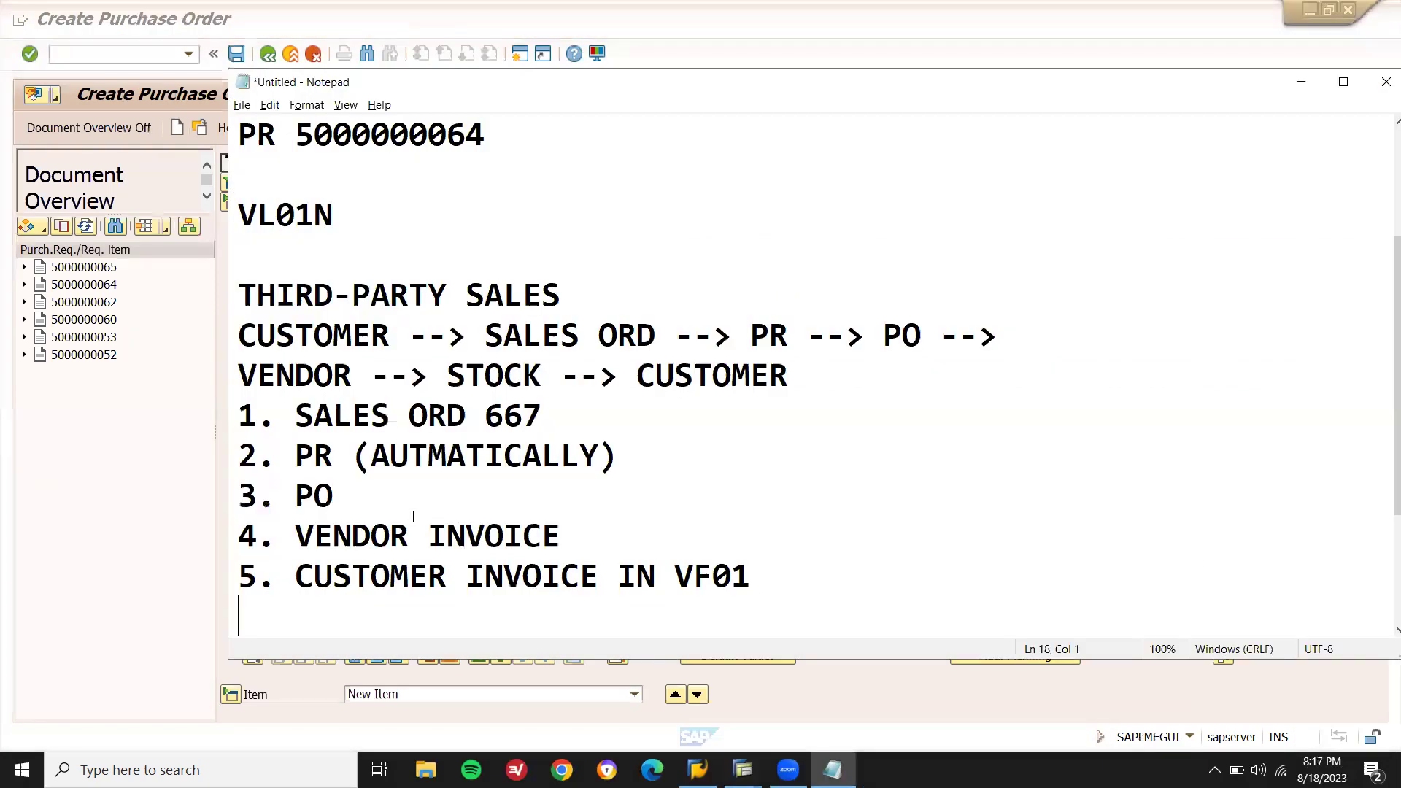
key(alt+Tab)
click(84, 267)
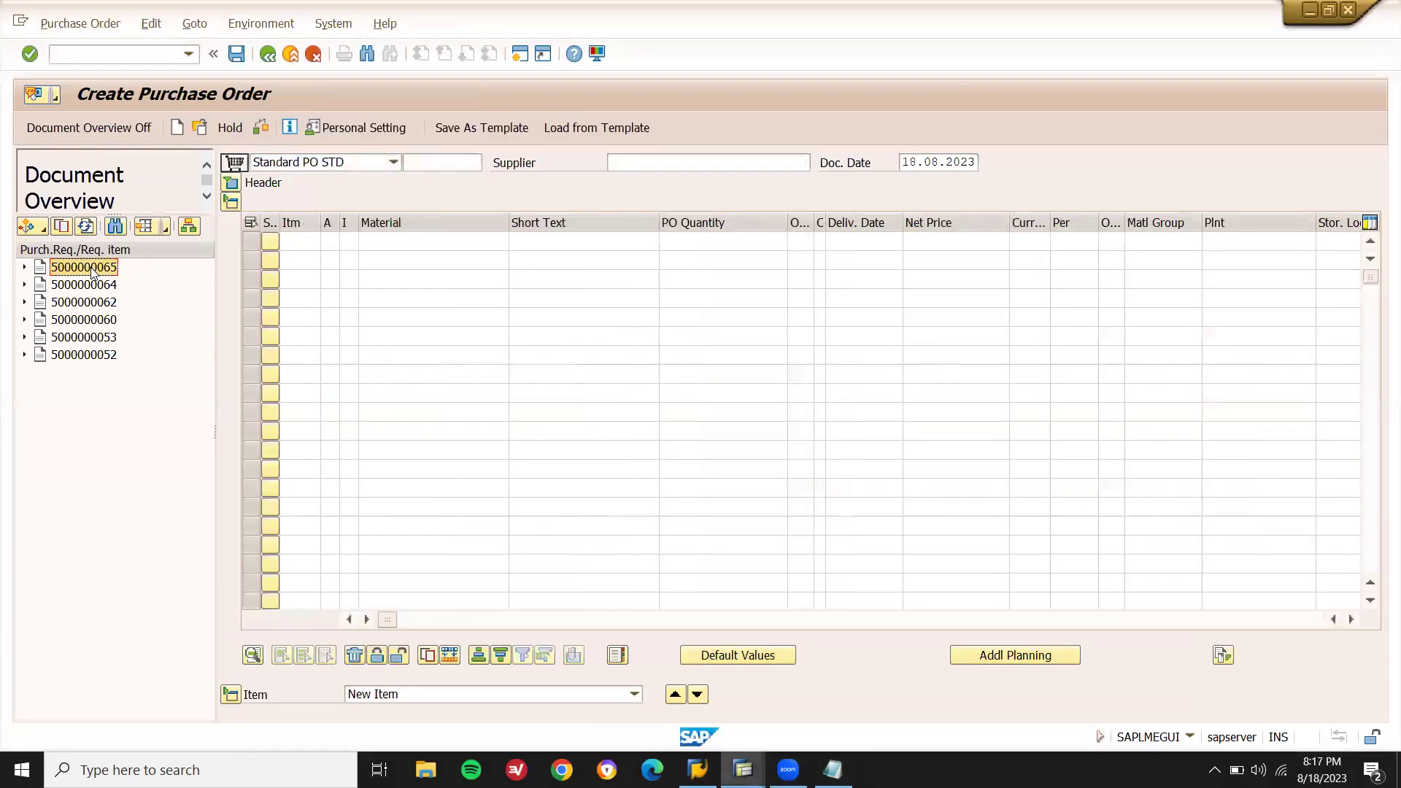
click(63, 227)
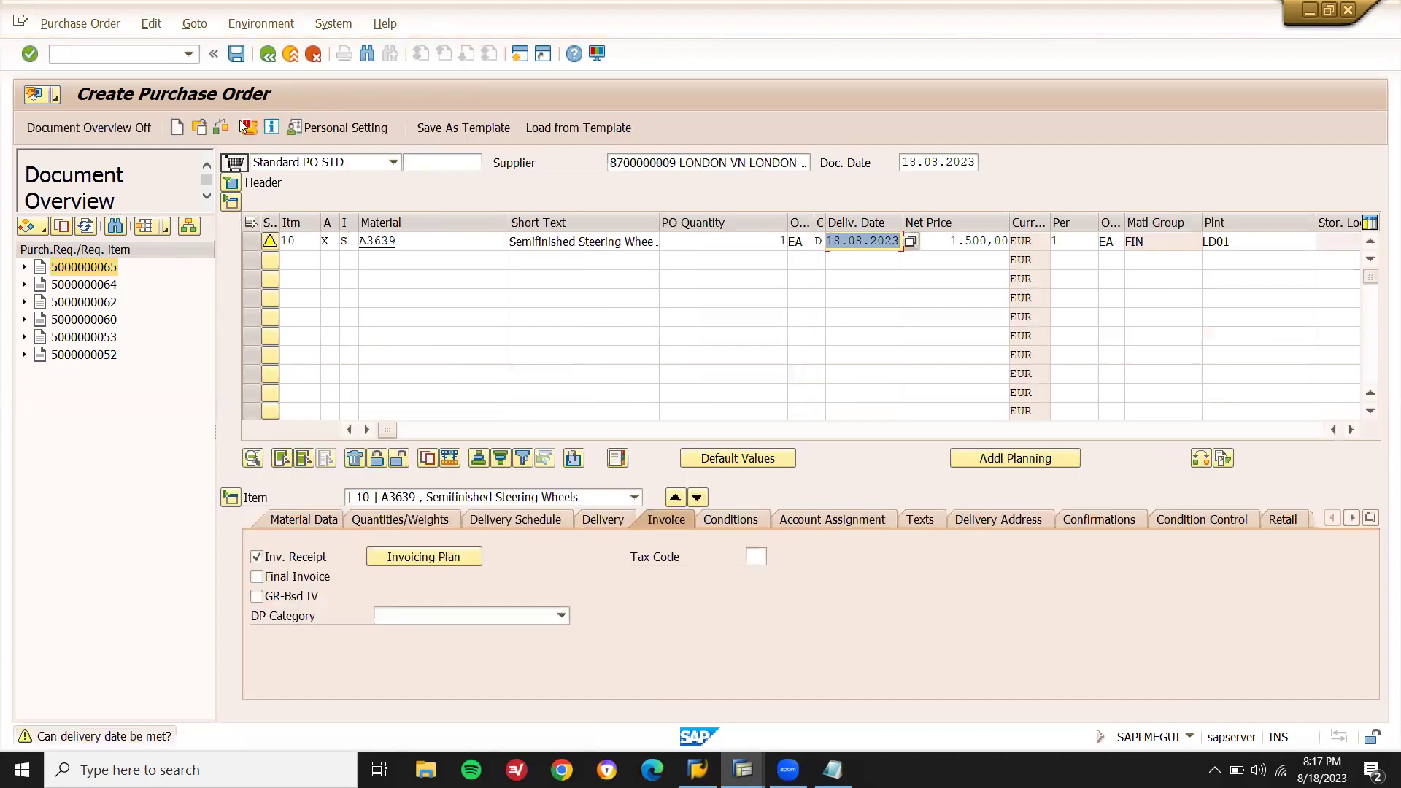
key(Return)
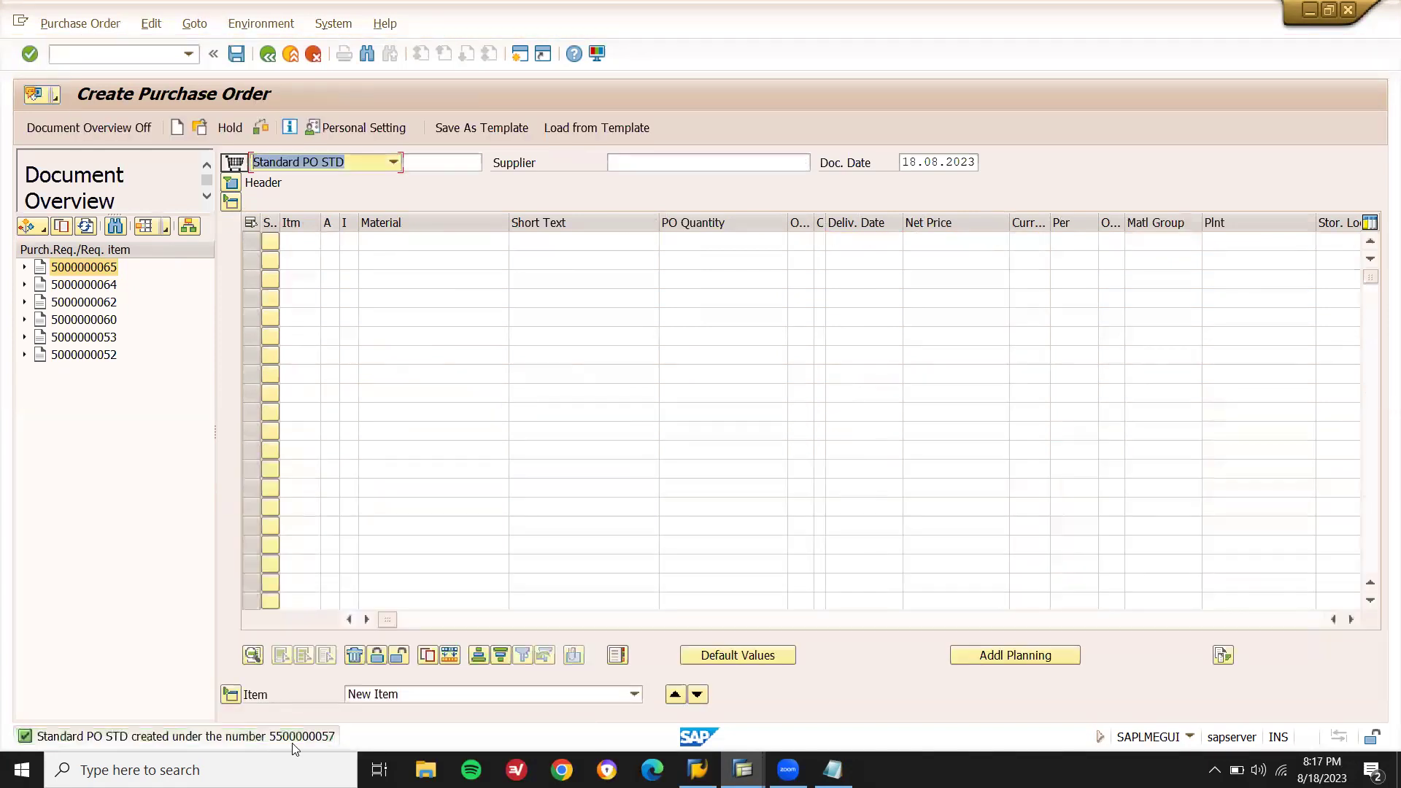
Copy the new purchase order number from the save message details, then launch MIRO invoice entry.
double_click(302, 737)
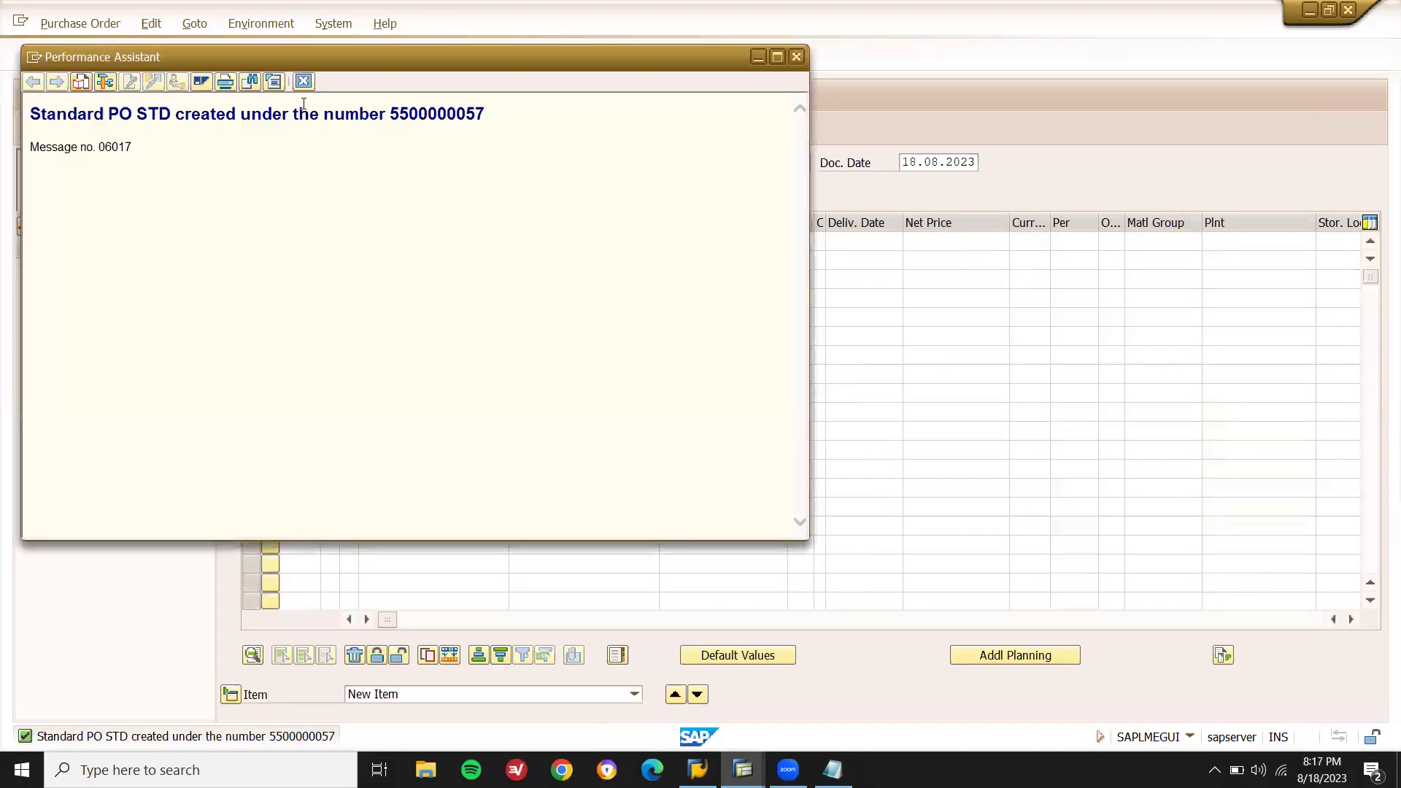
double_click(438, 119)
key(ctrl+c)
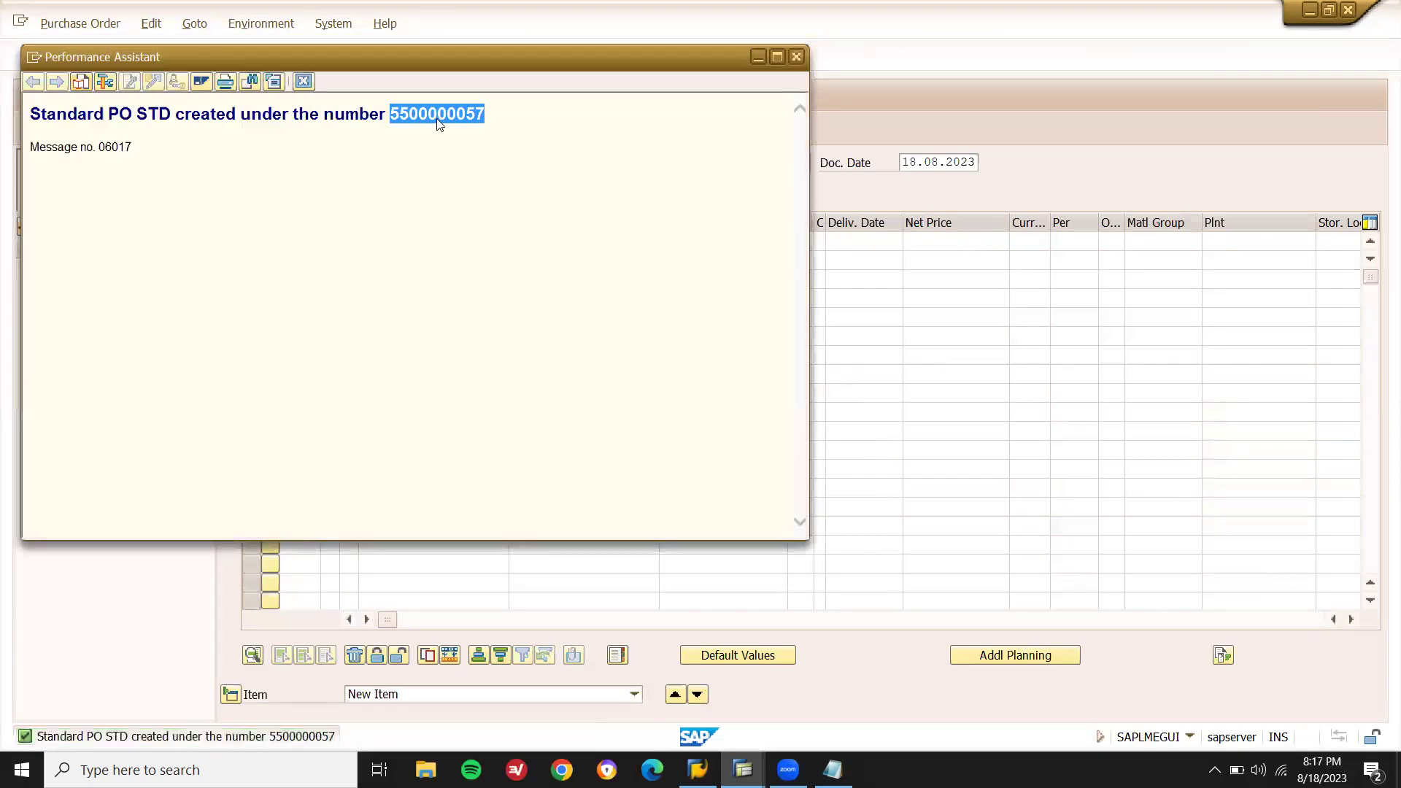
click(302, 82)
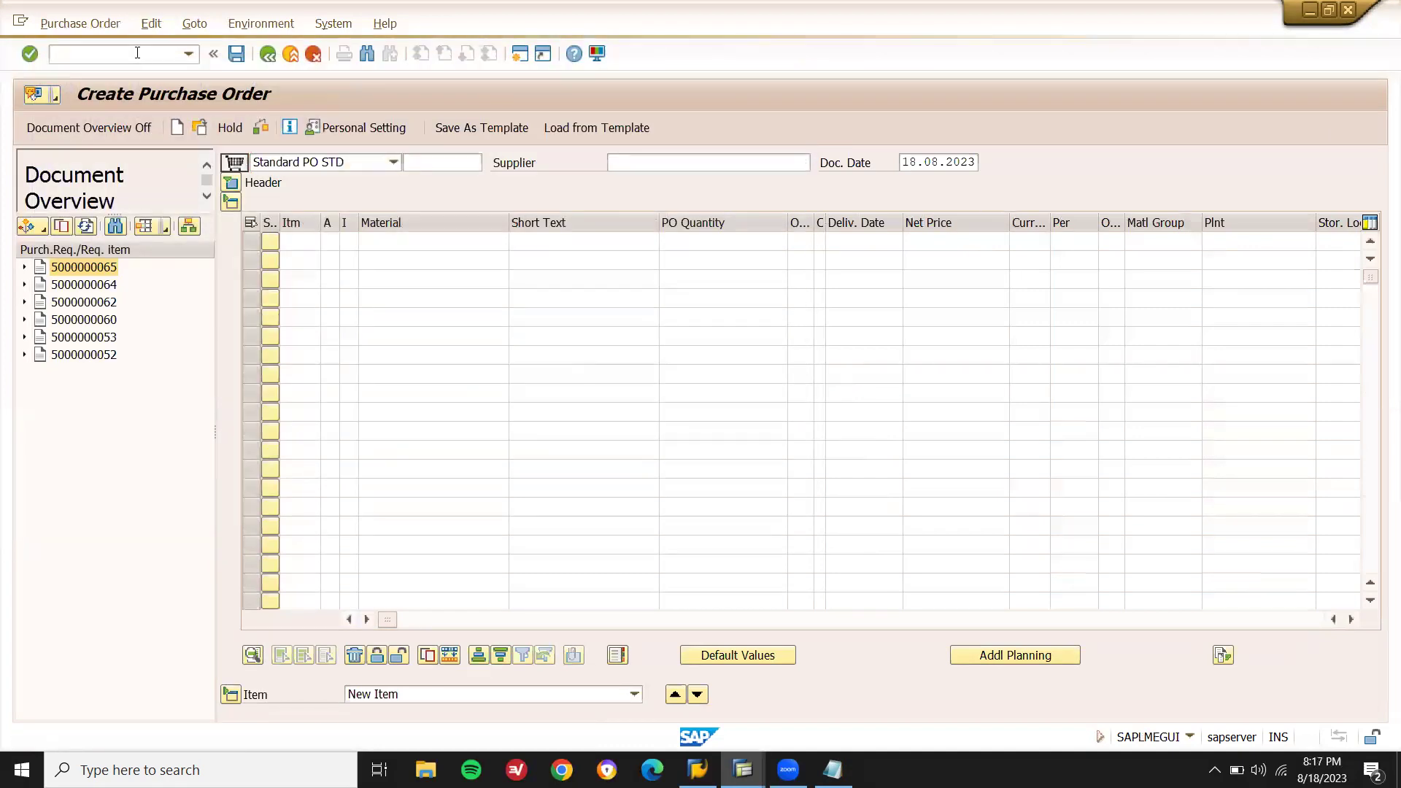
click(137, 52)
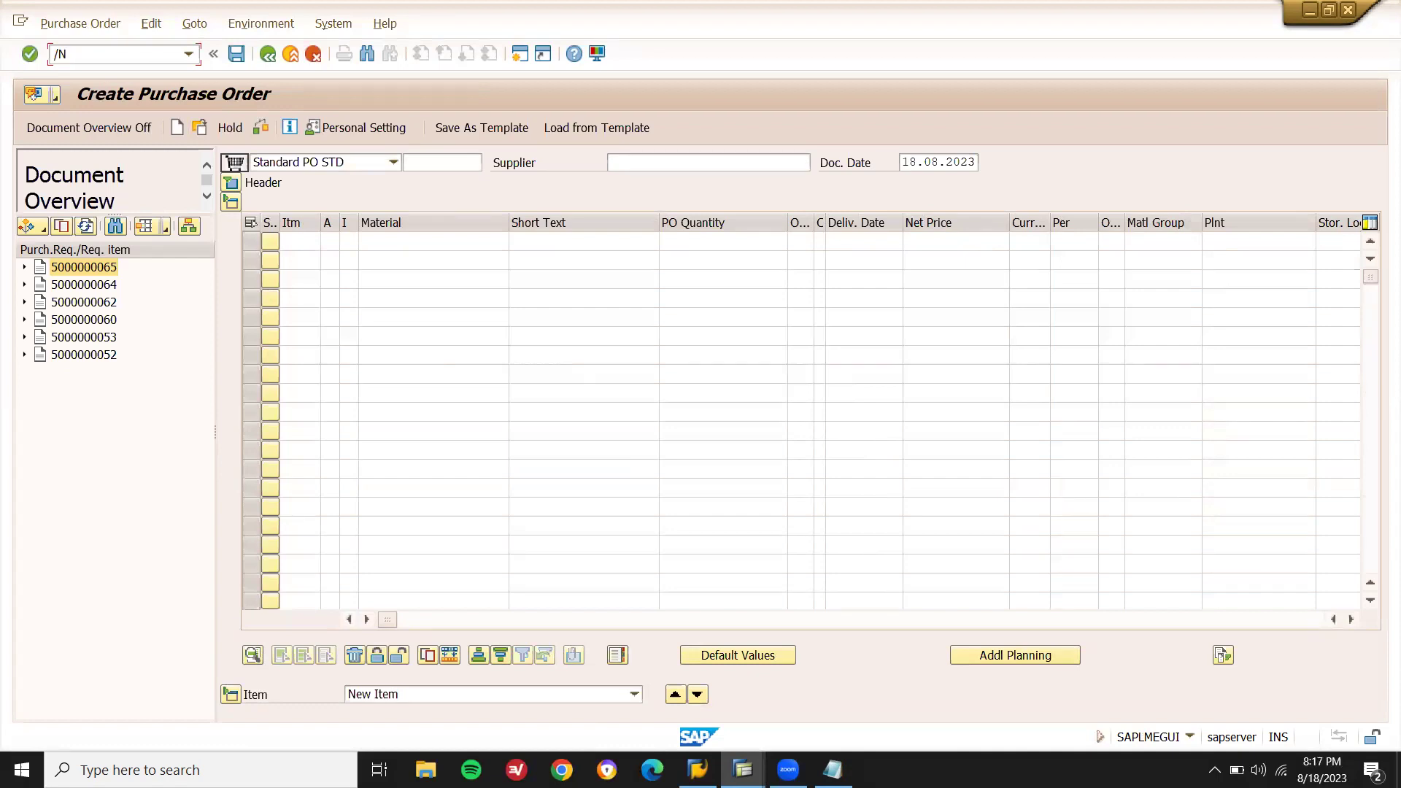
key(Return)
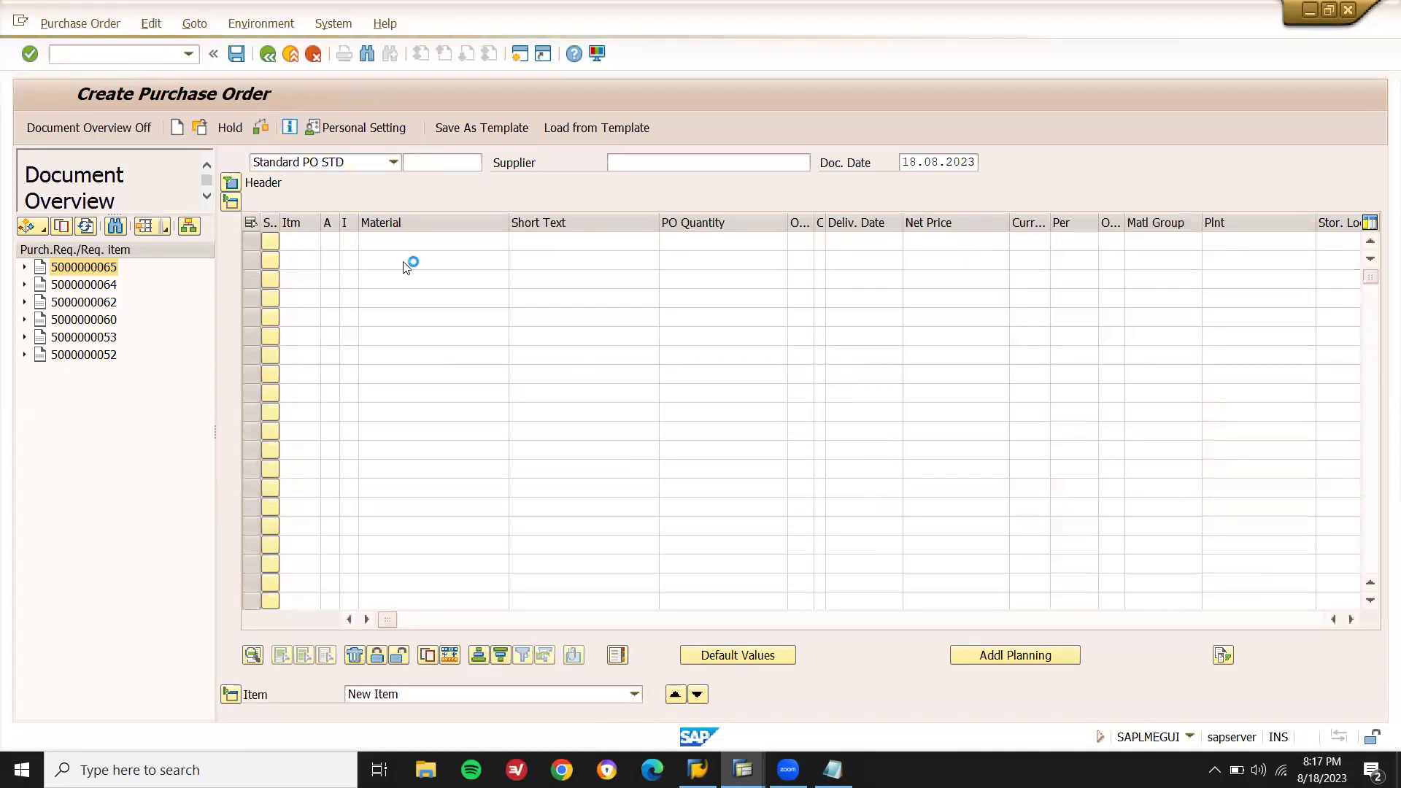
text(24.08.2023)
key(Return)
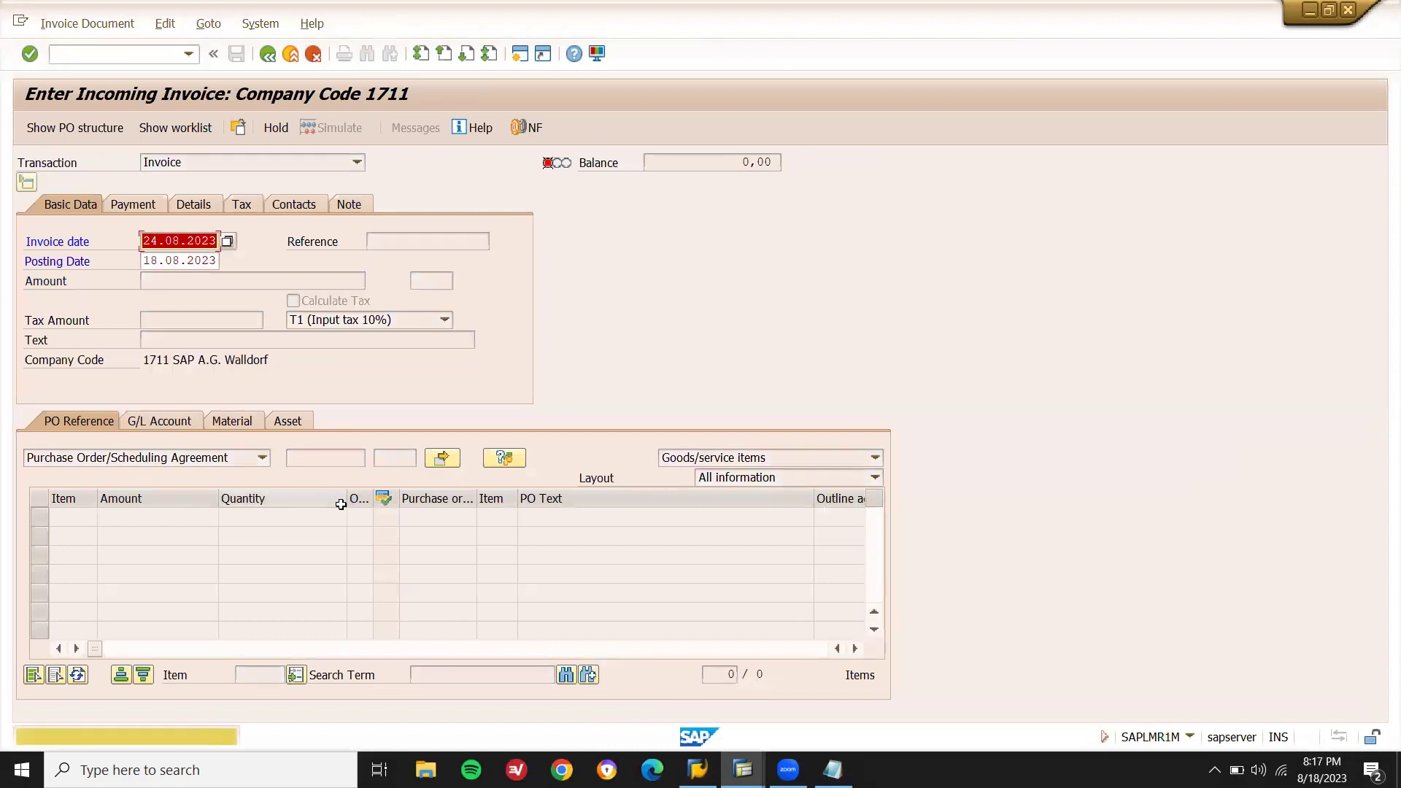
key(Return)
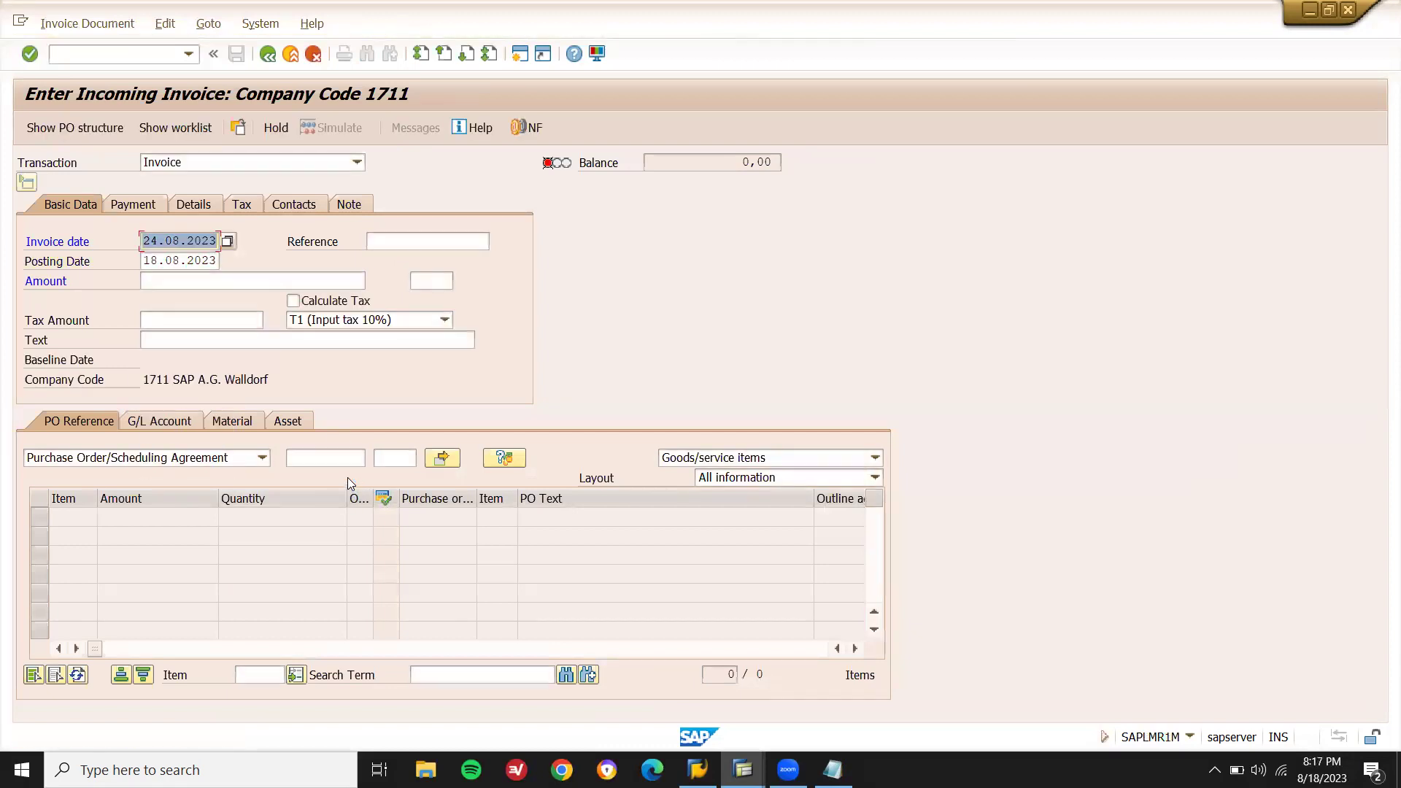
click(340, 459)
key(ctrl+v)
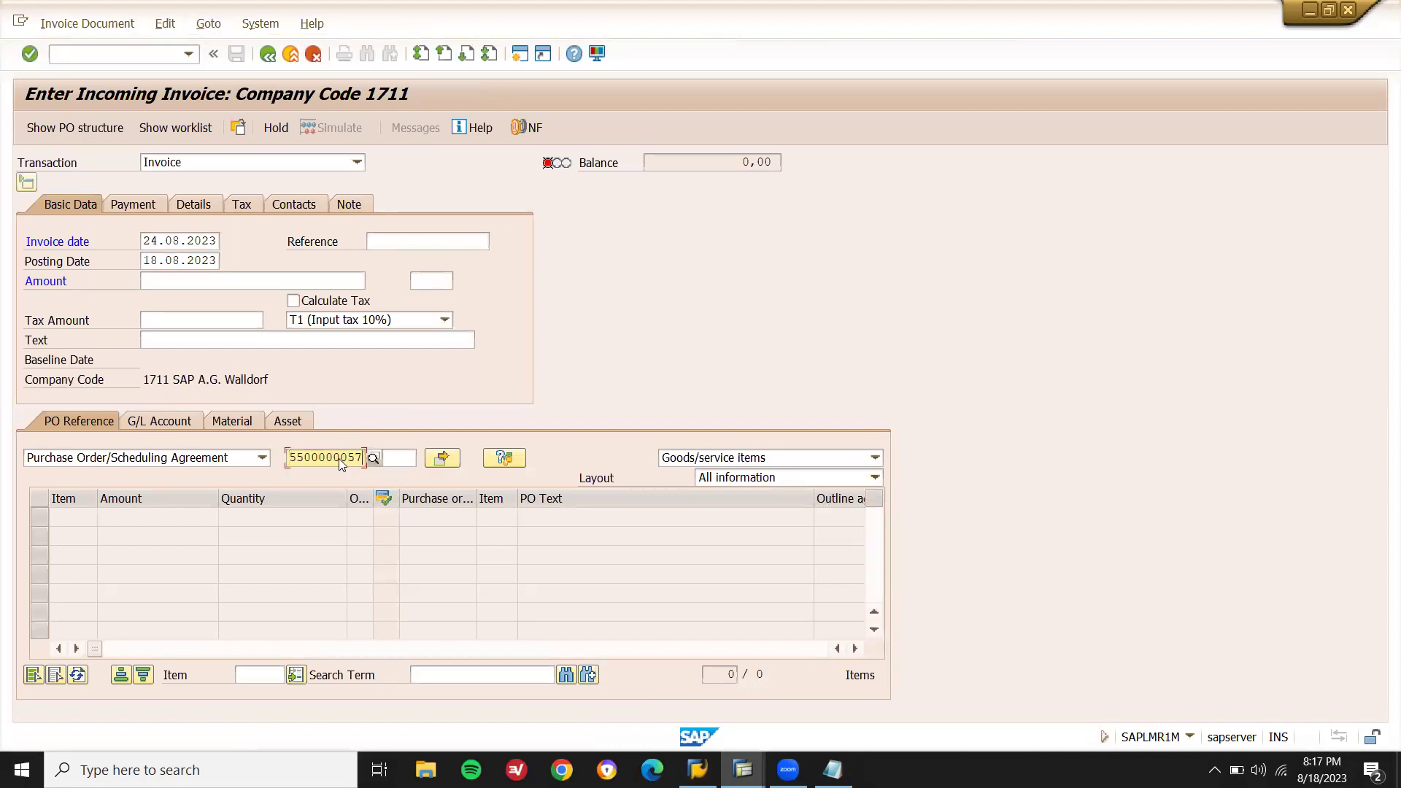
key(Return)
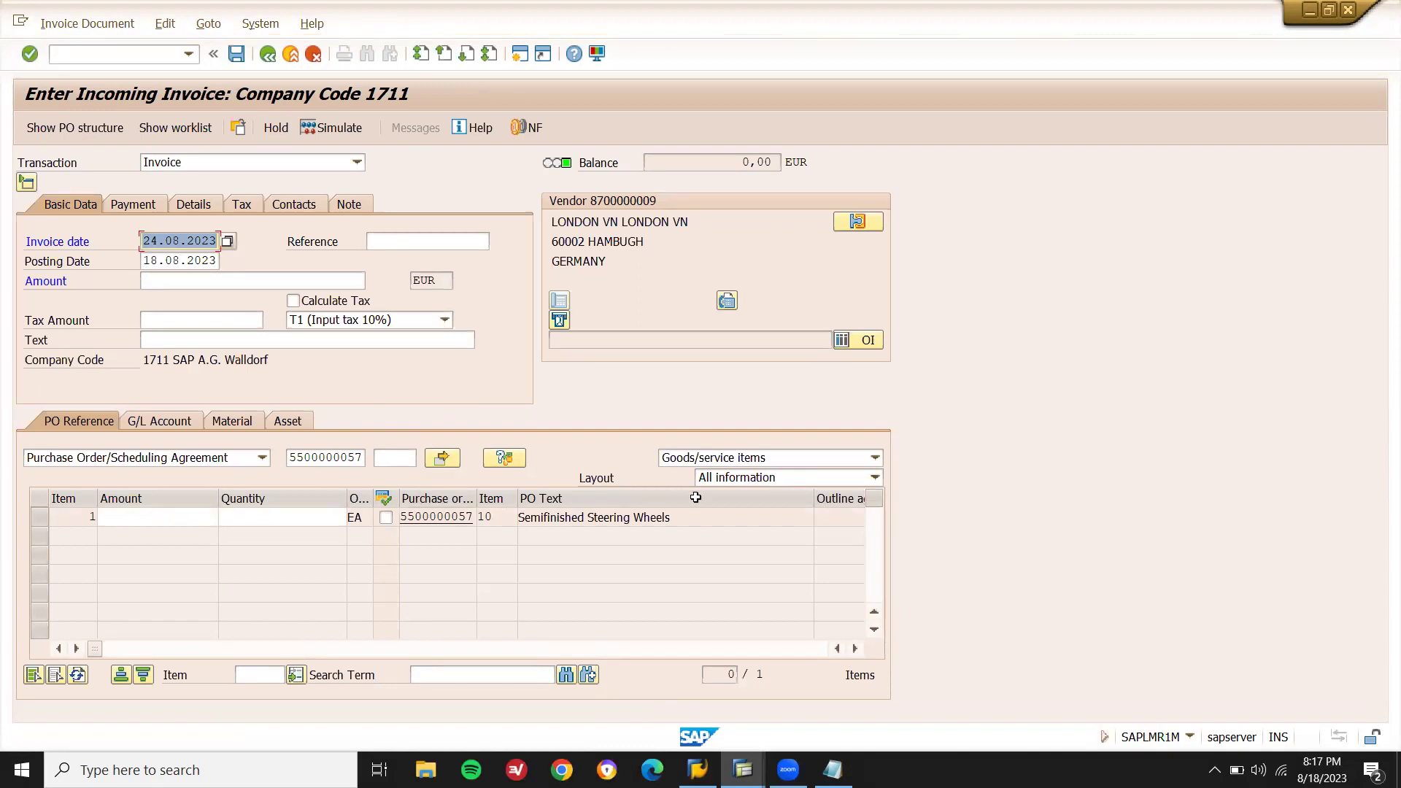
click(832, 770)
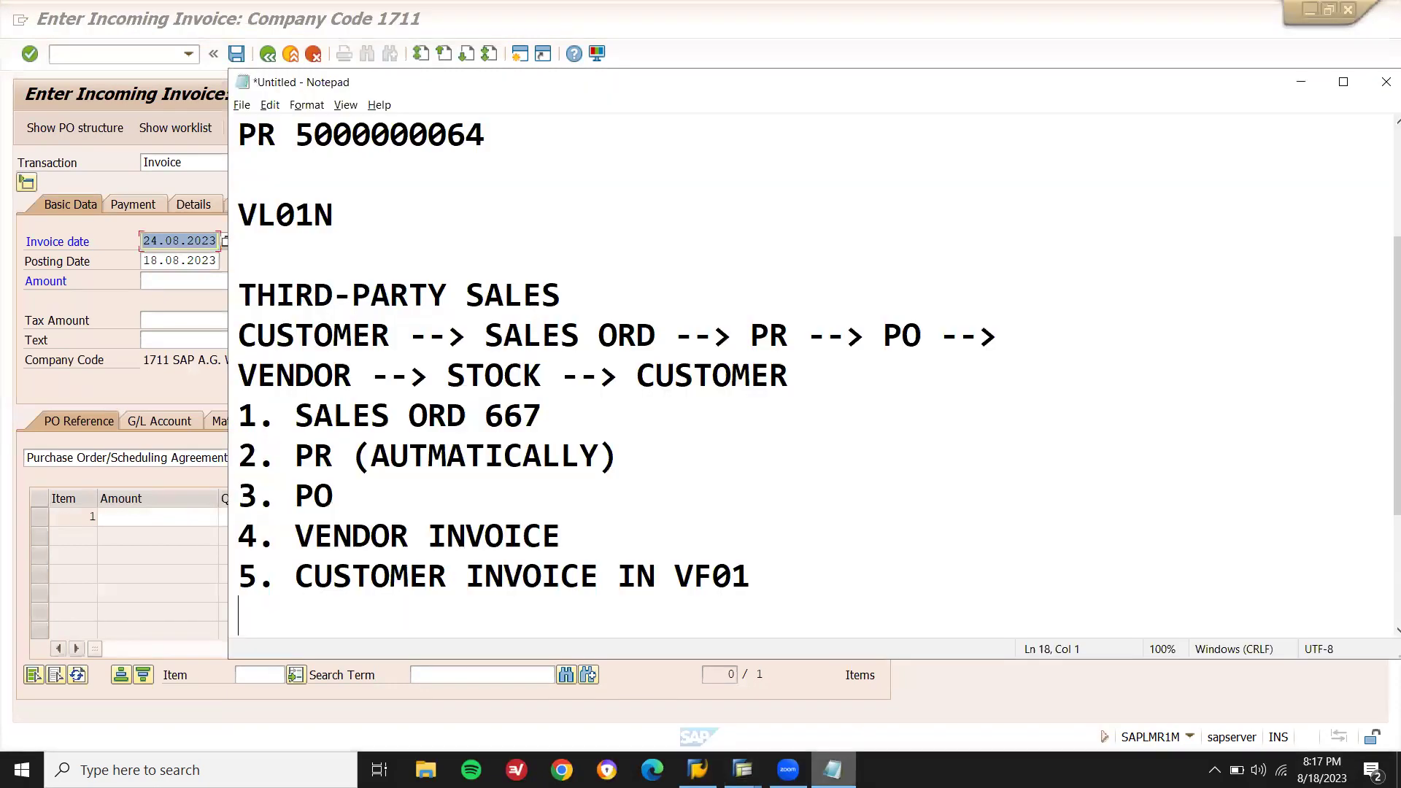
click(832, 770)
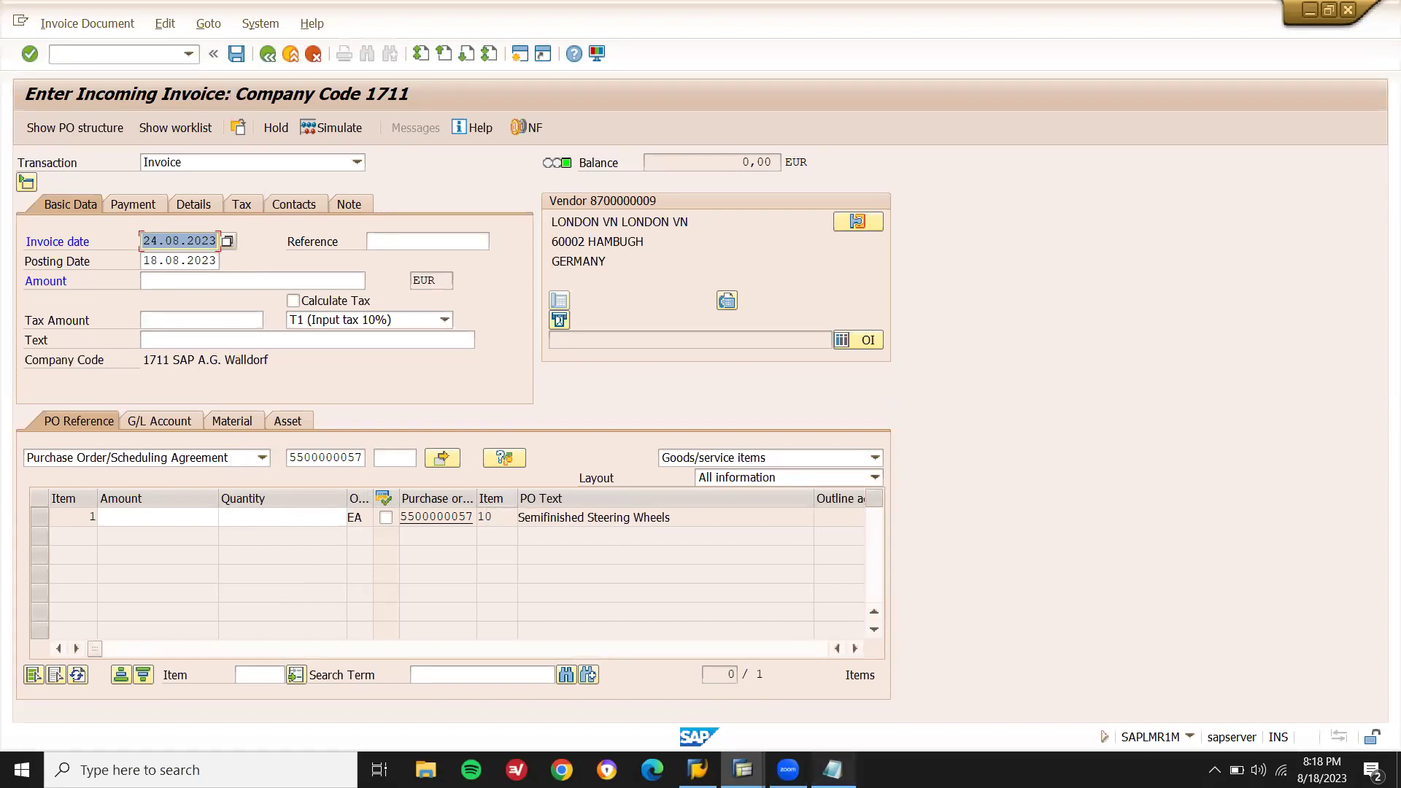
click(833, 770)
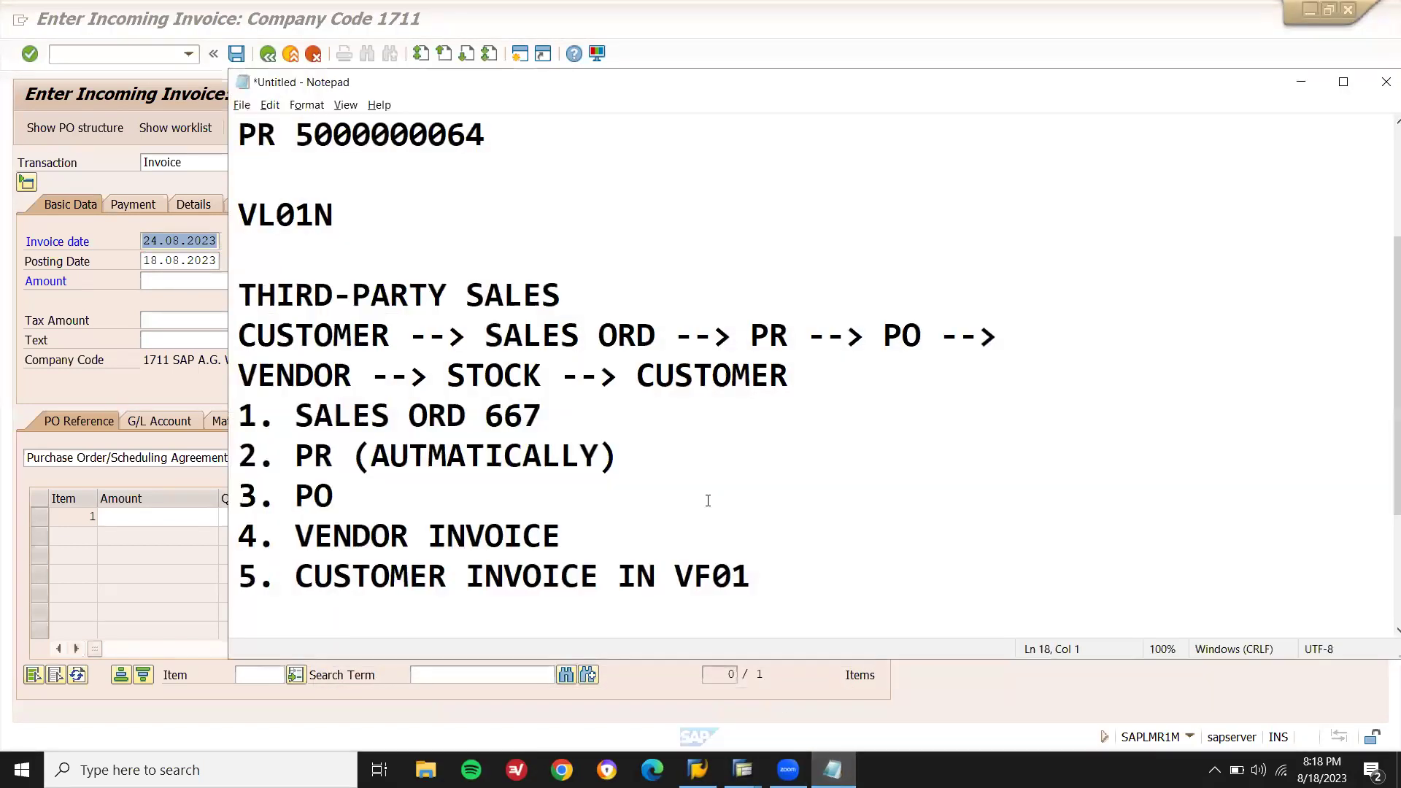
click(708, 500)
key(ctrl+v)
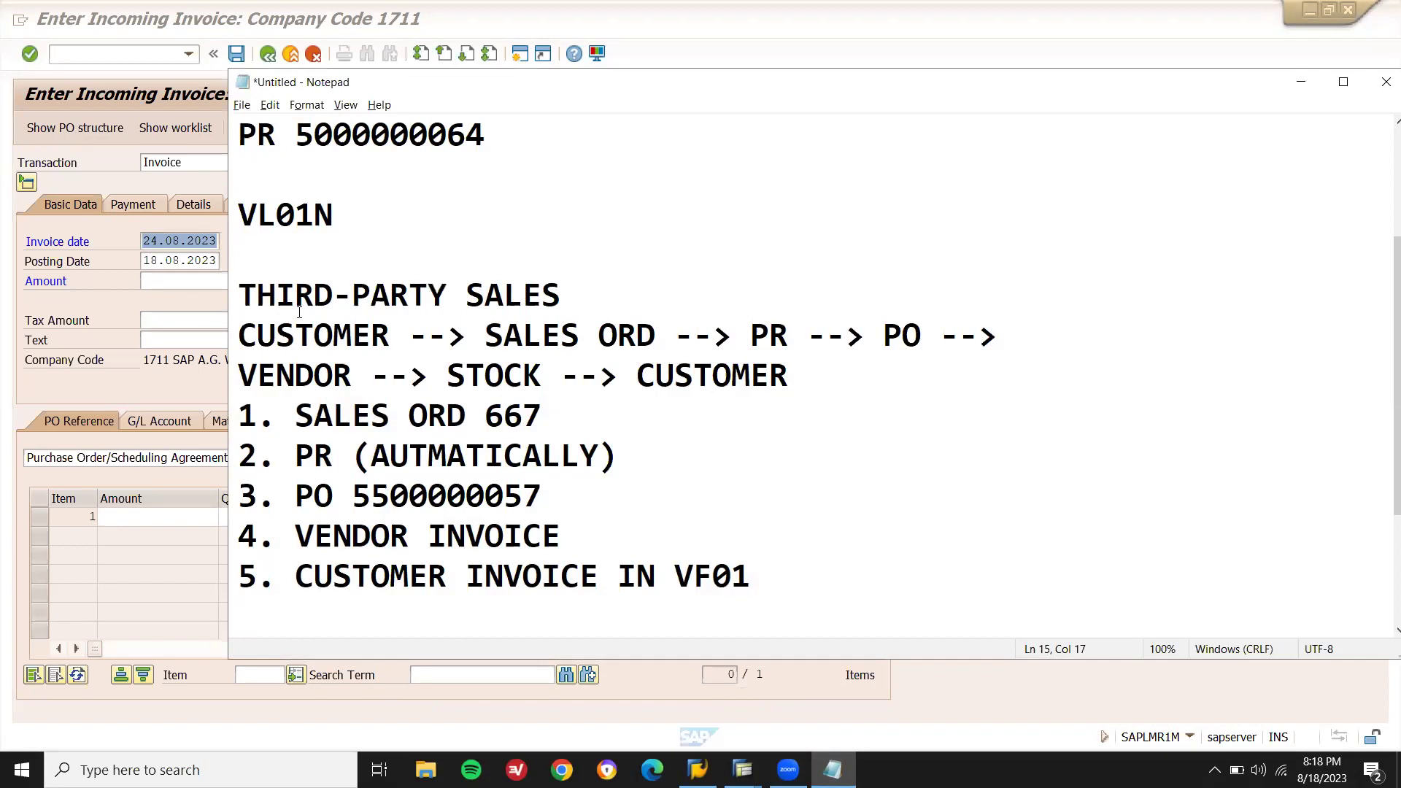
click(114, 259)
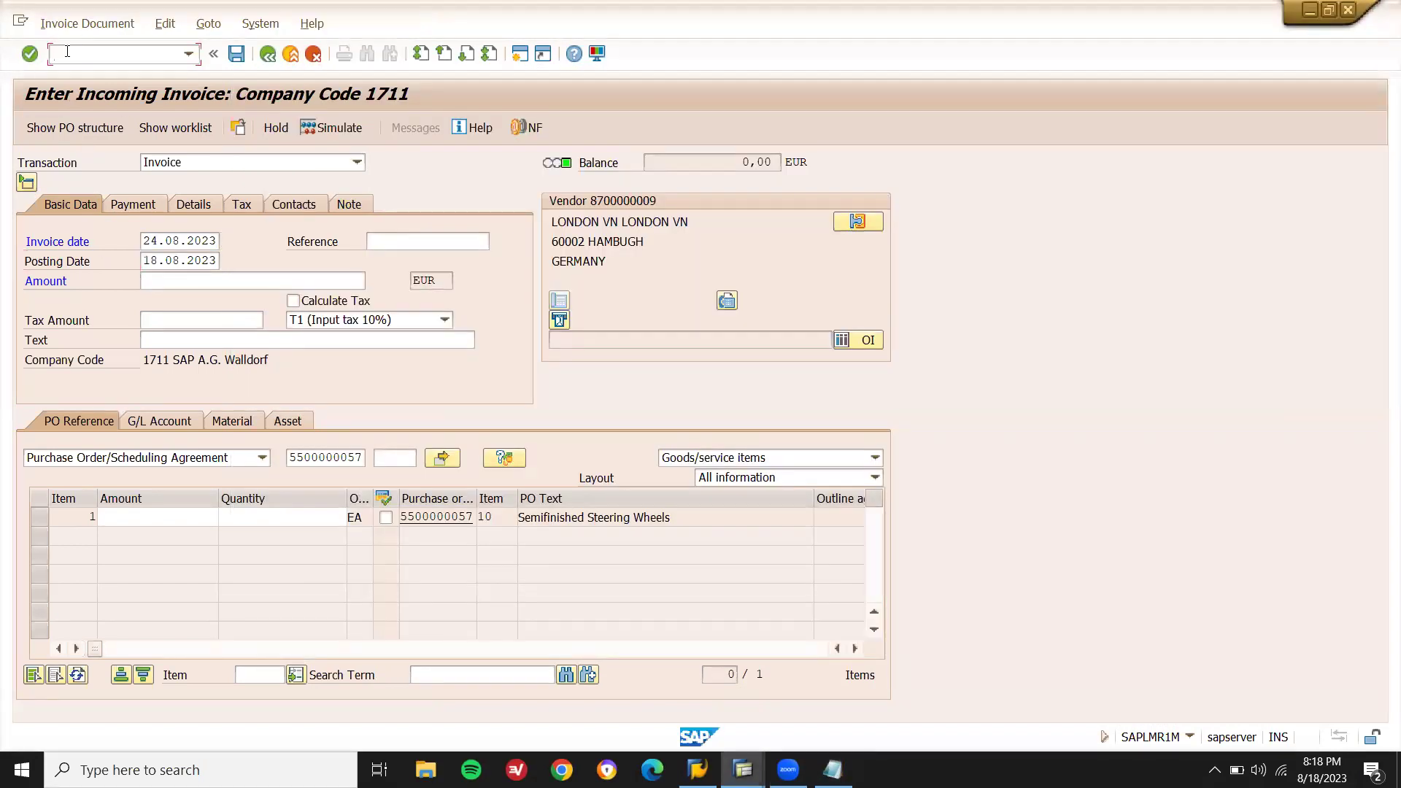
key(Return)
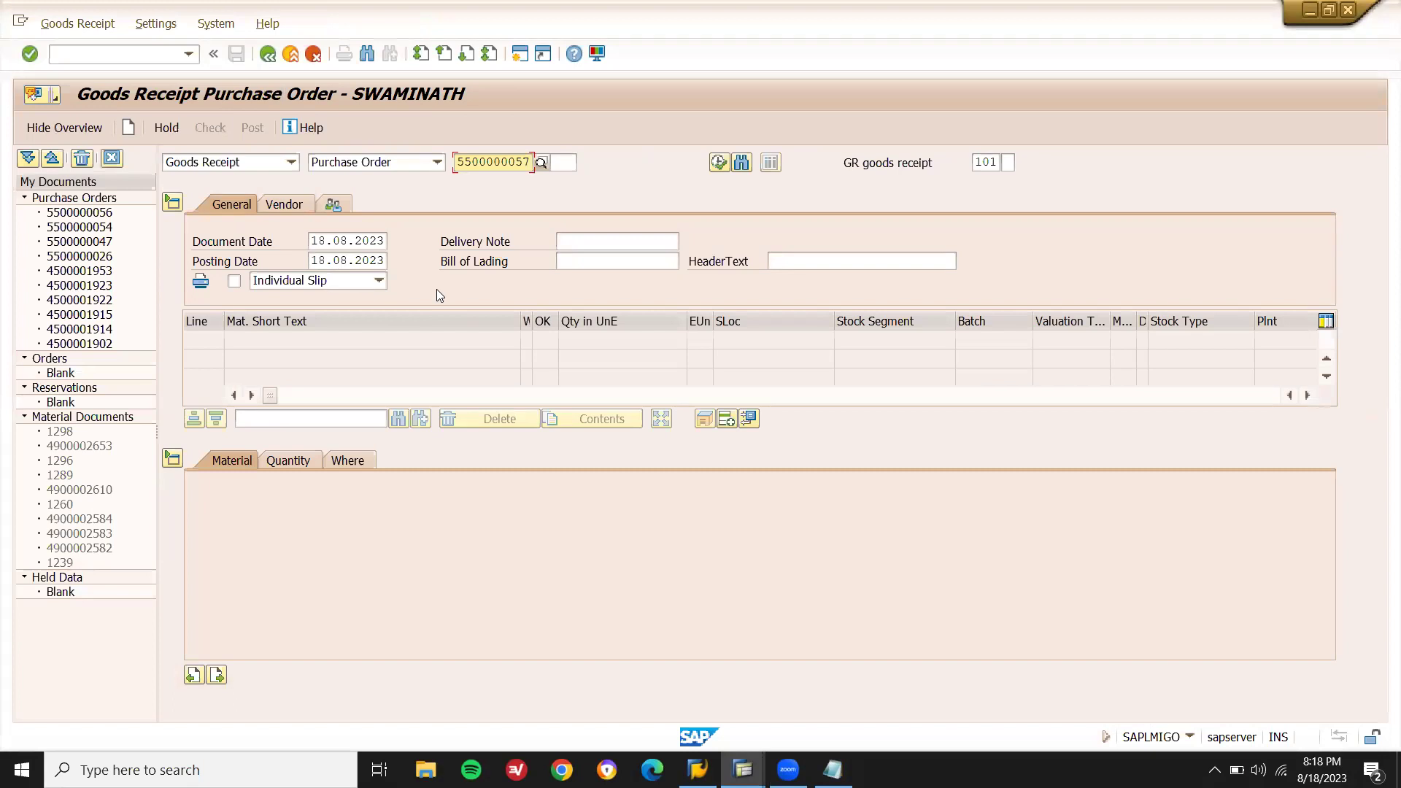
key(Return)
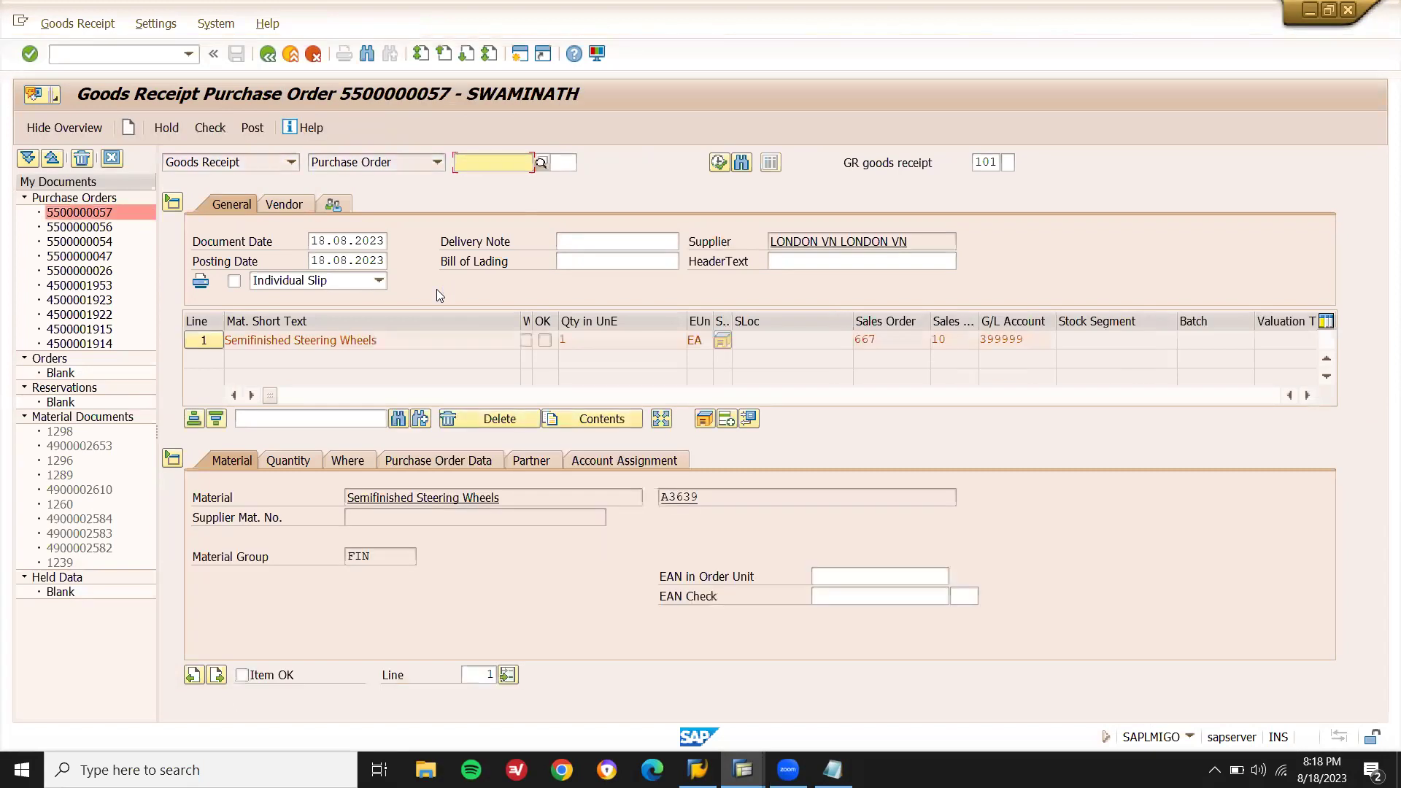
click(242, 675)
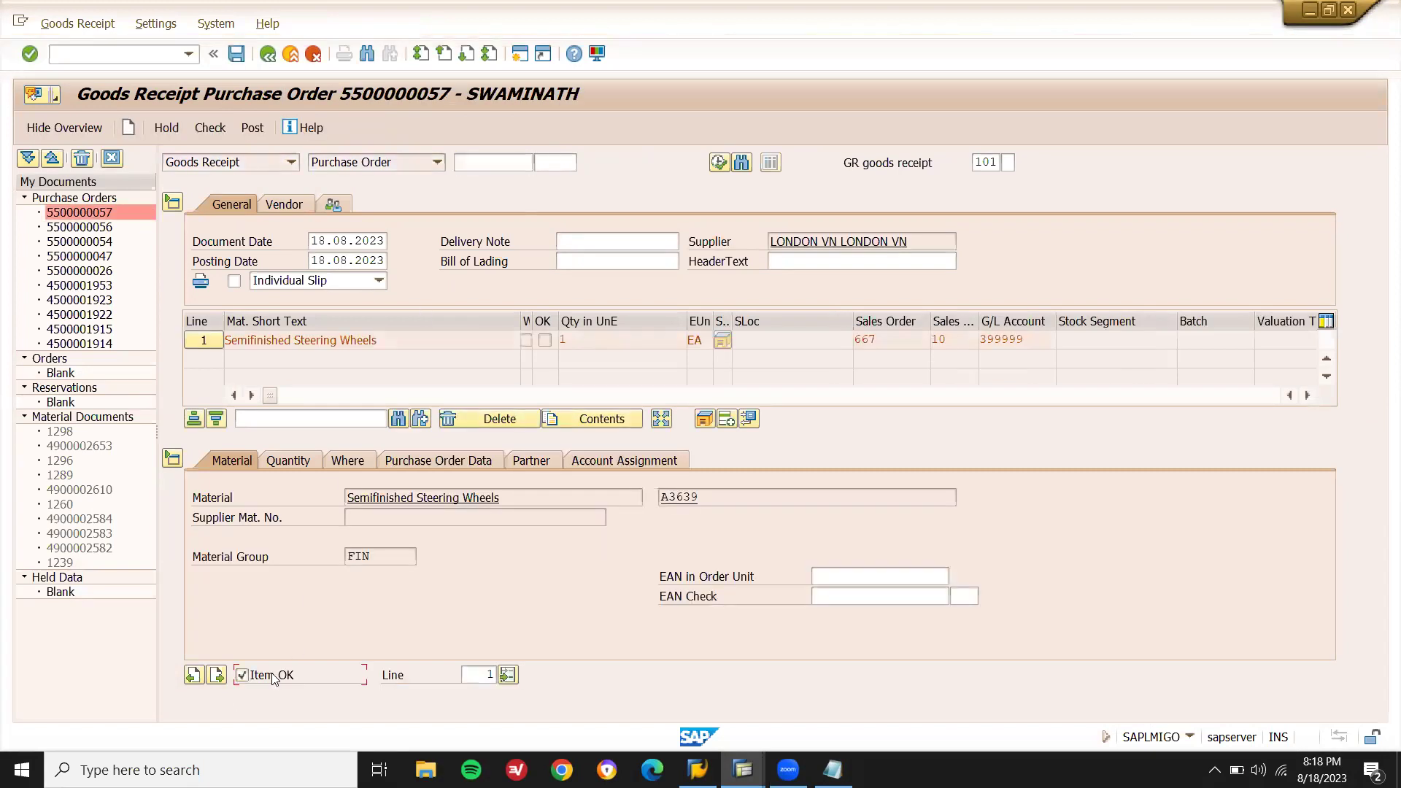
click(252, 128)
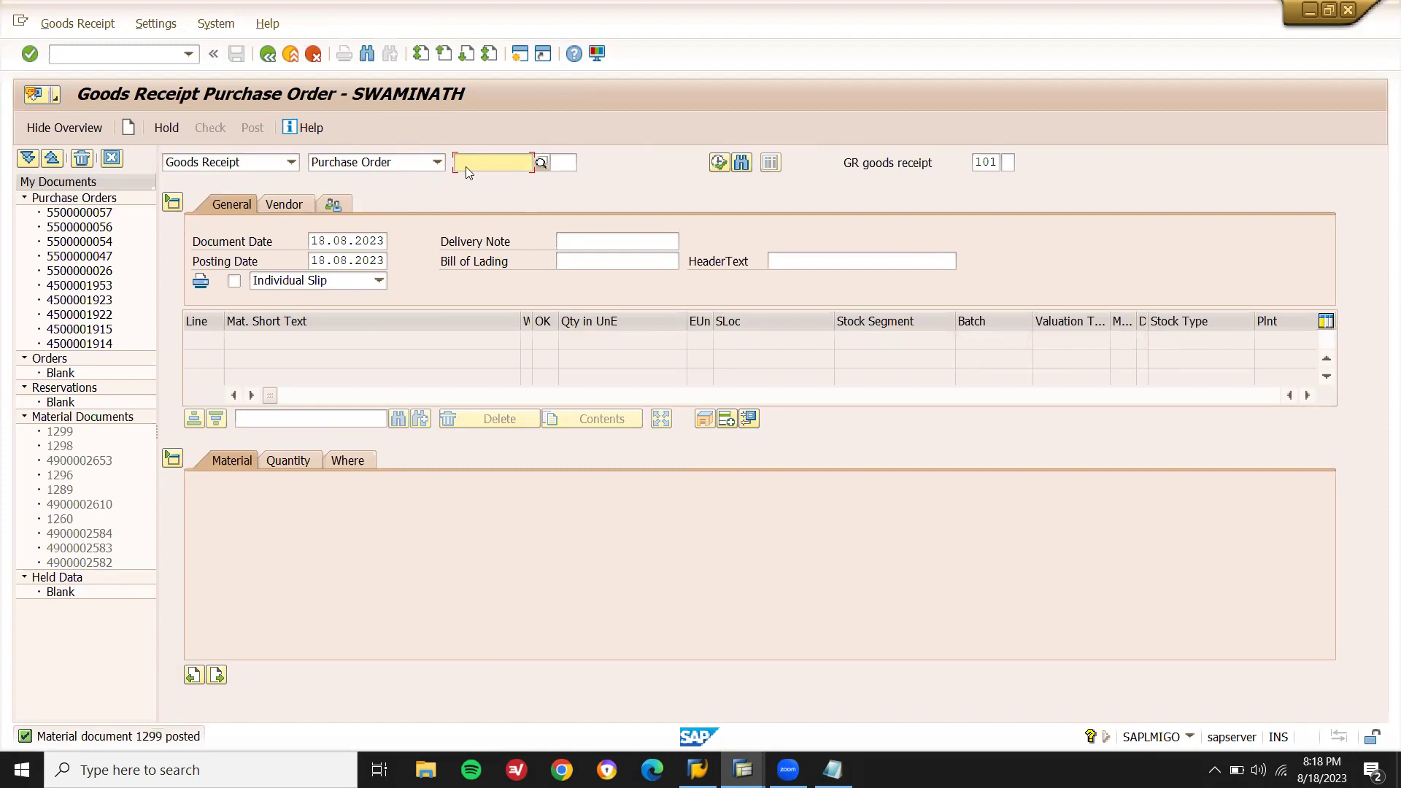
click(149, 59)
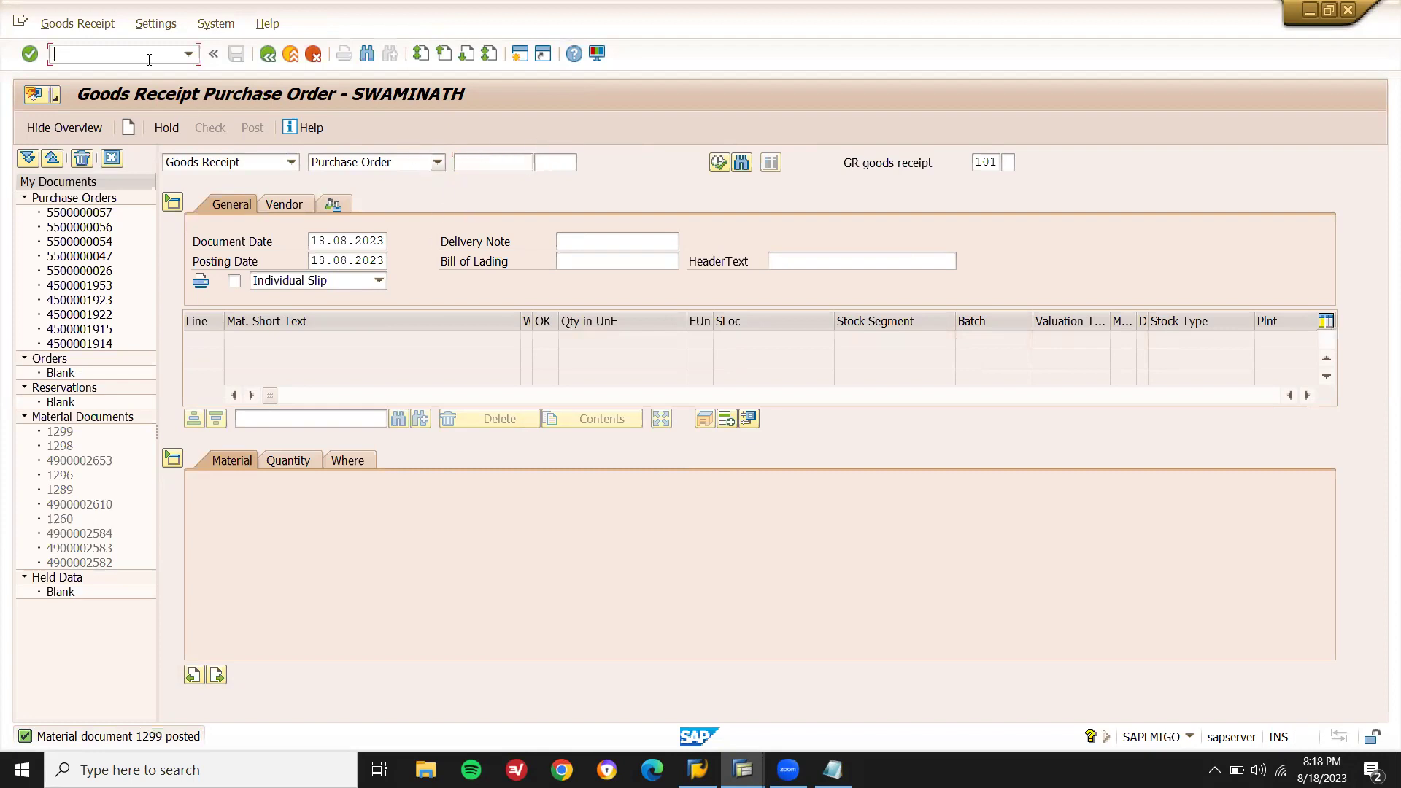
text(/NMIRO)
key(Return)
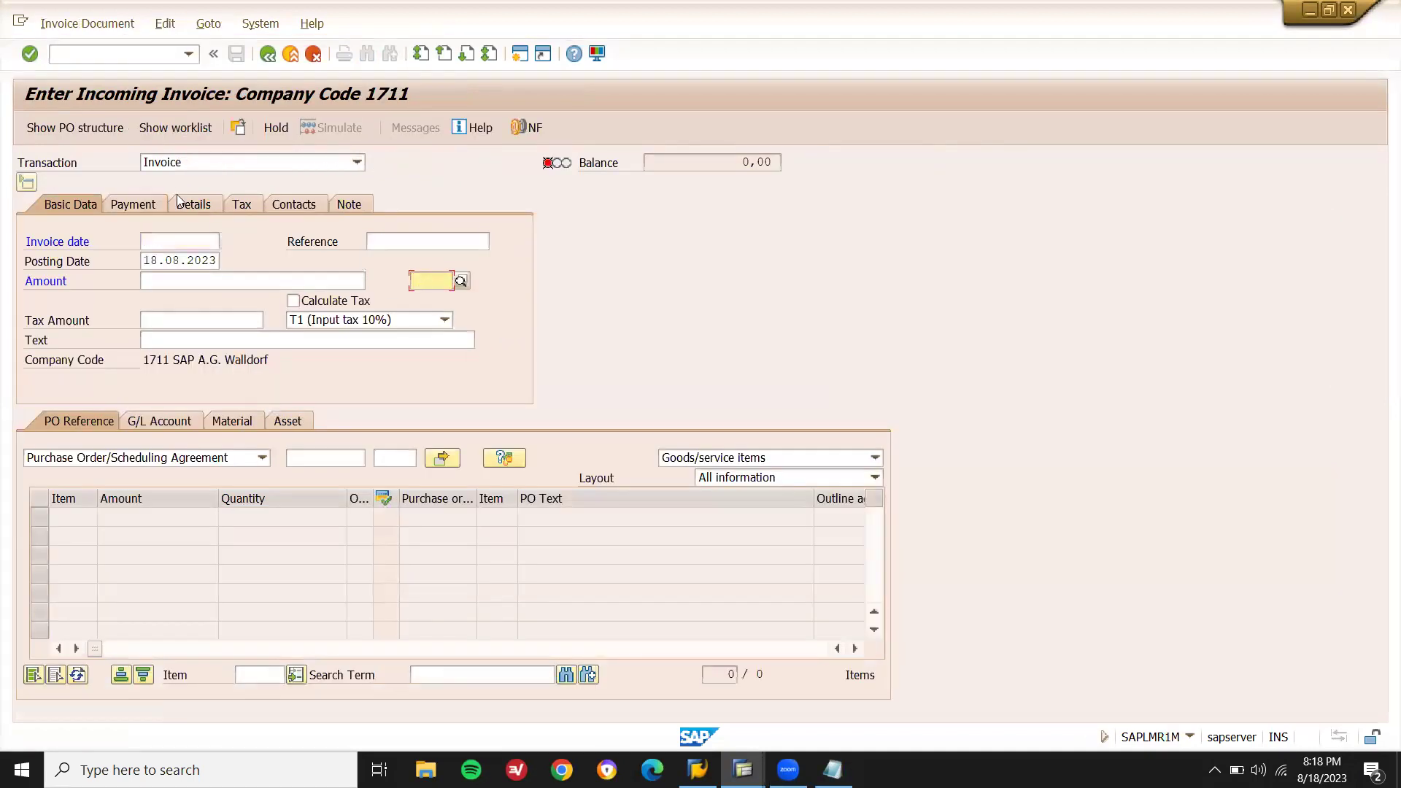
click(165, 241)
click(178, 256)
key(Return)
key(Return)
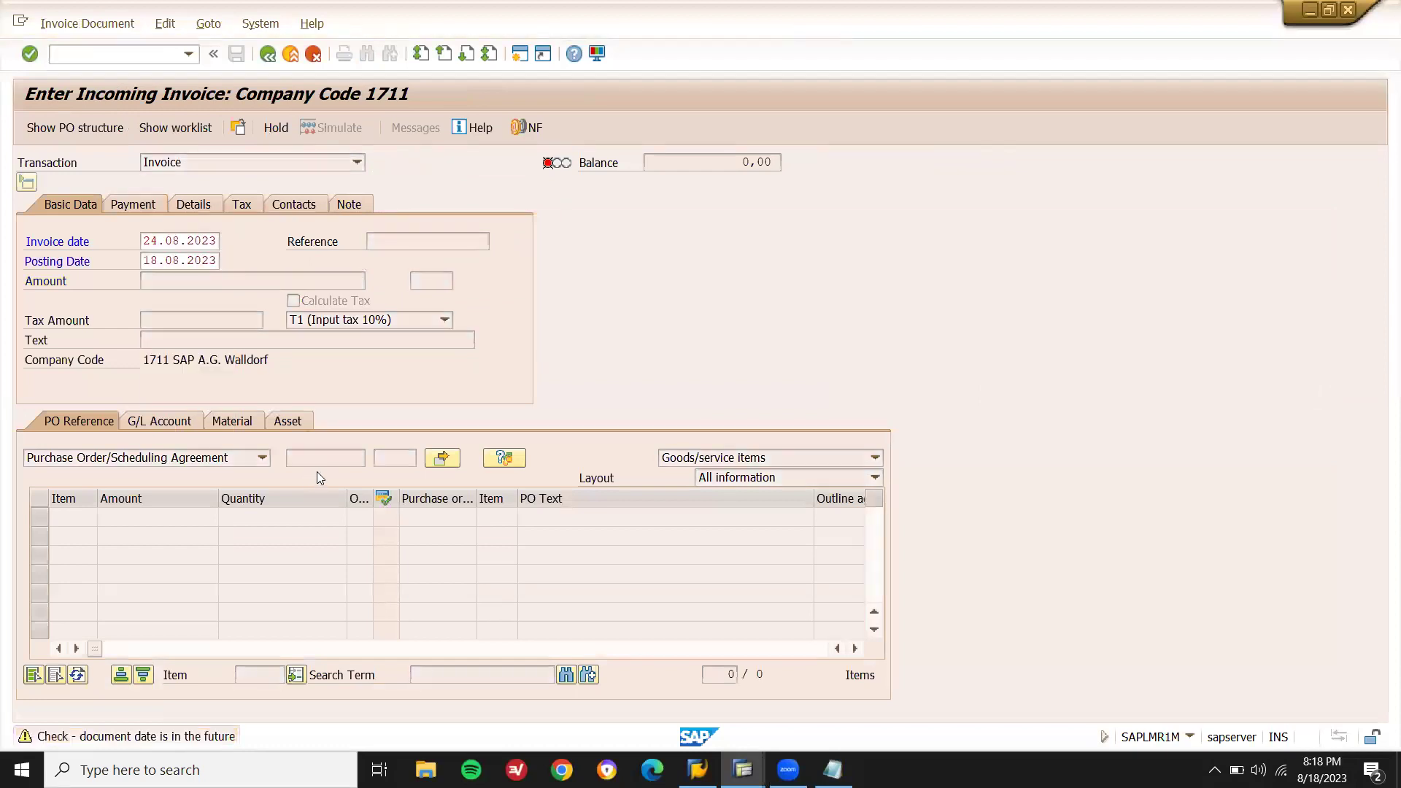
click(320, 457)
text(5500000057)
key(Return)
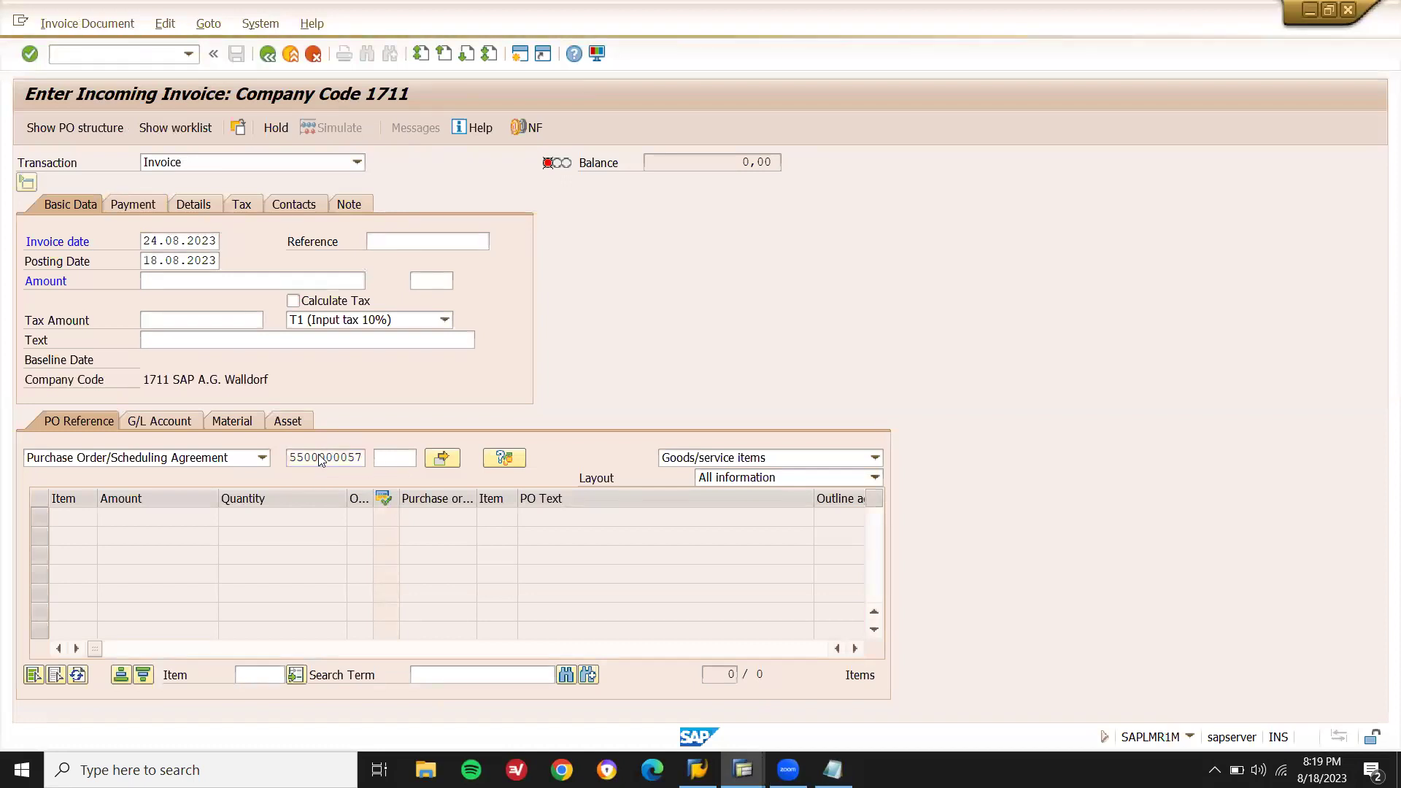
Calculate tax, set baseline date 25.08.2023 and amount 1.650,00 for a zero balance.
click(369, 296)
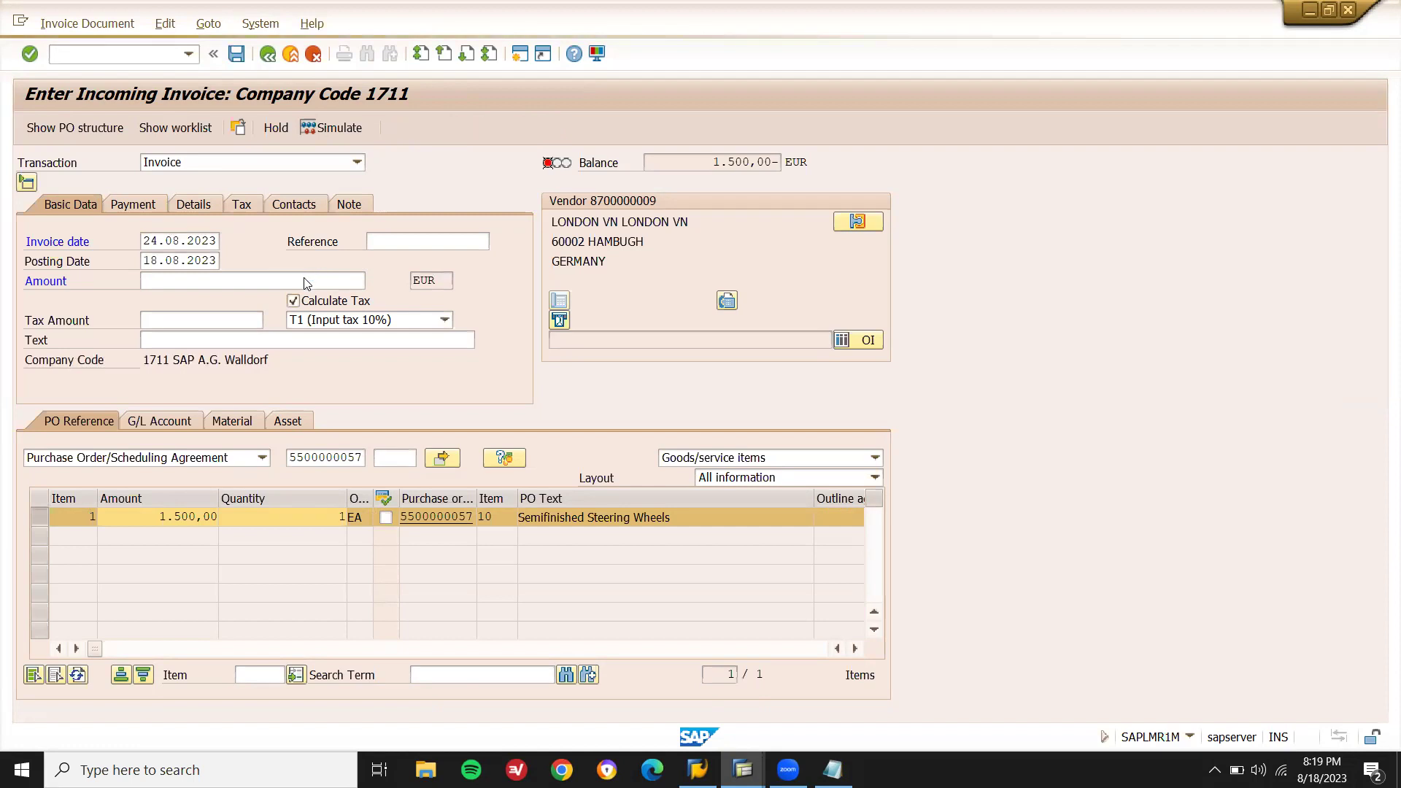
key(Return)
click(168, 243)
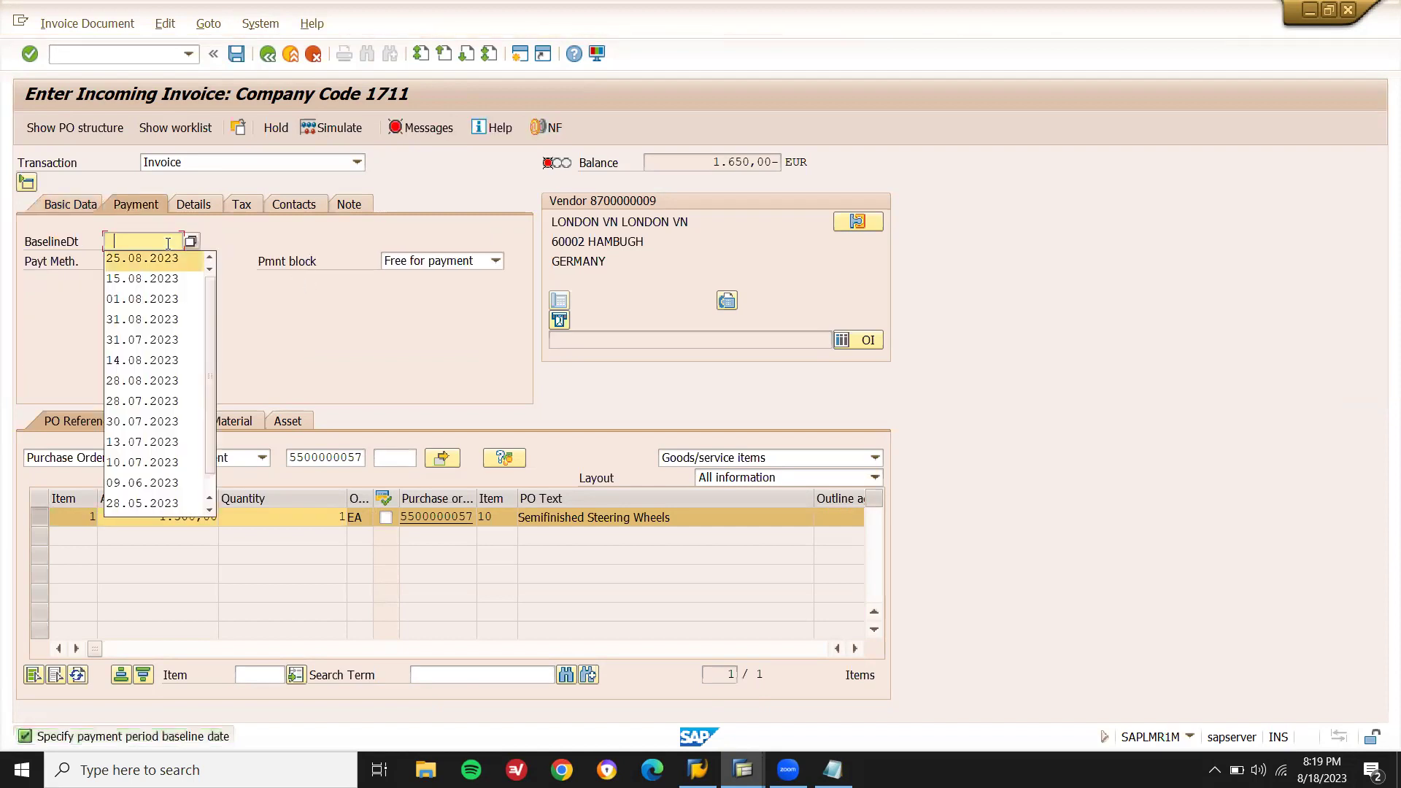
key(Return)
key(Return)
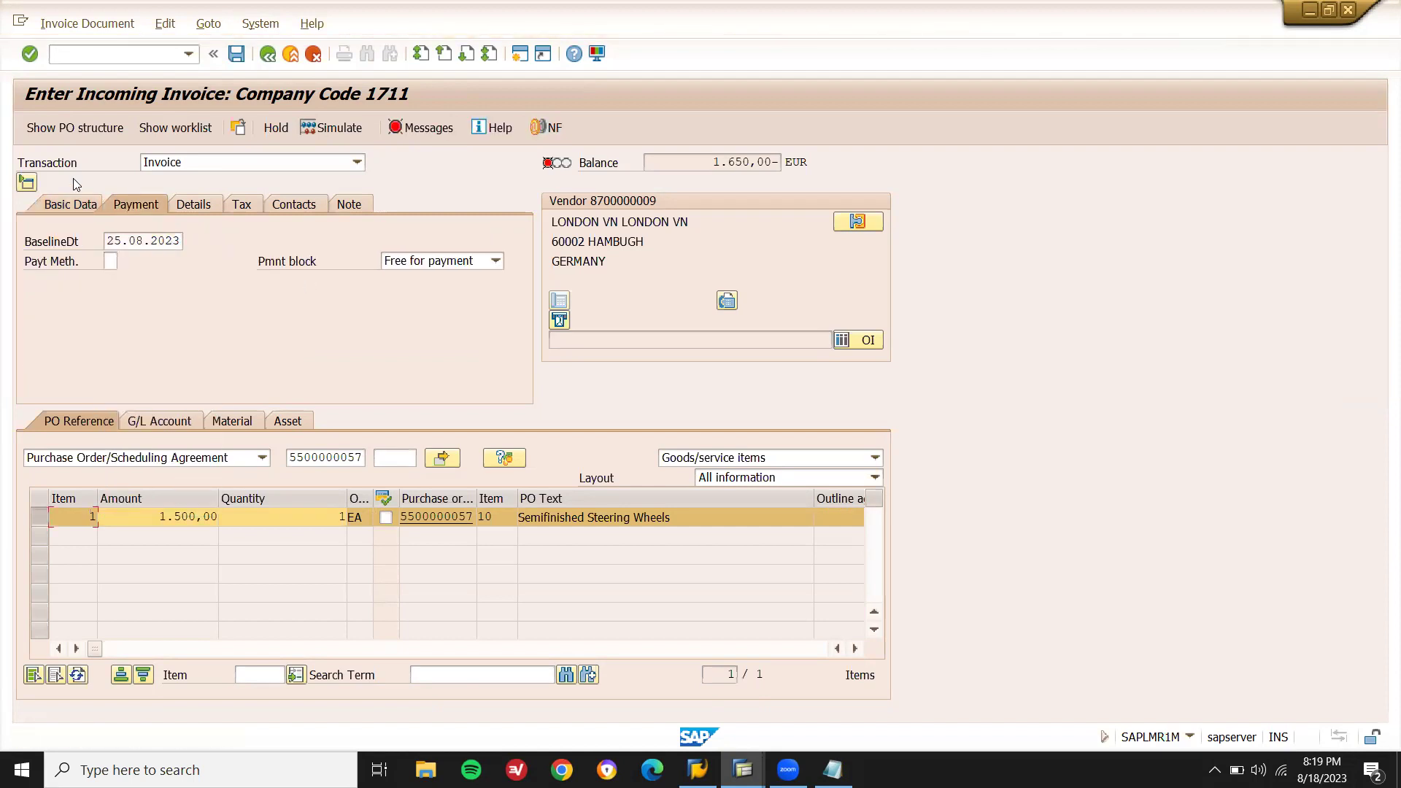
click(73, 203)
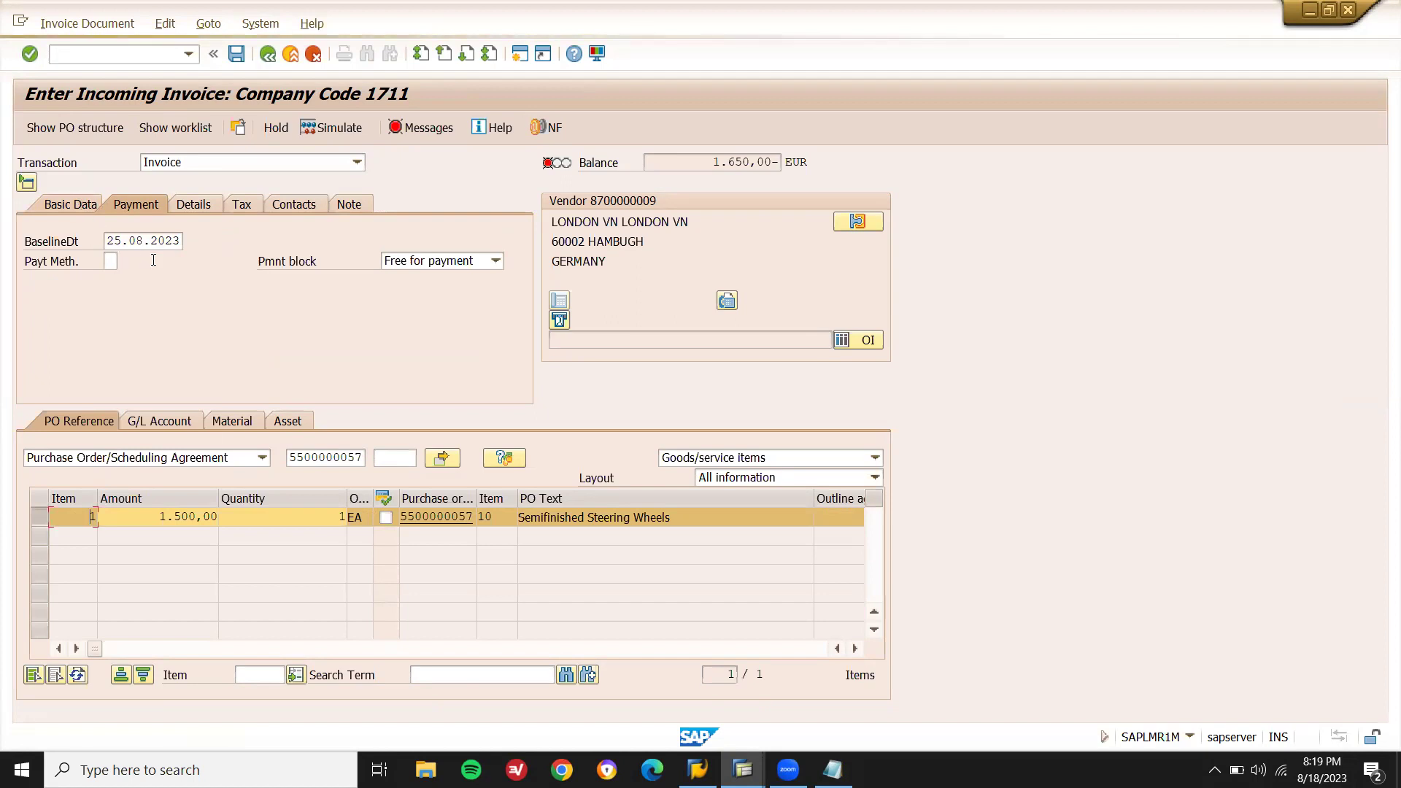
click(162, 285)
text(1650)
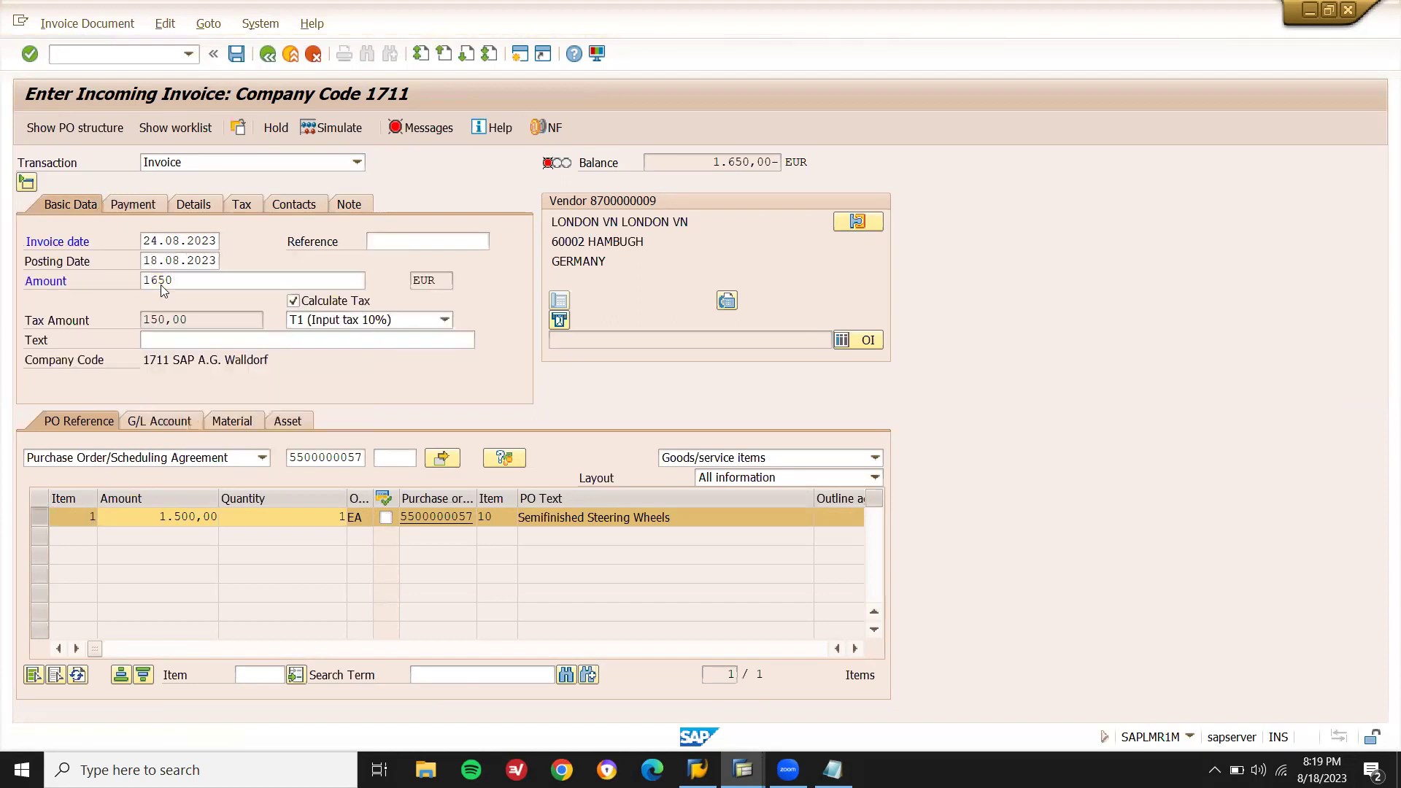
key(Return)
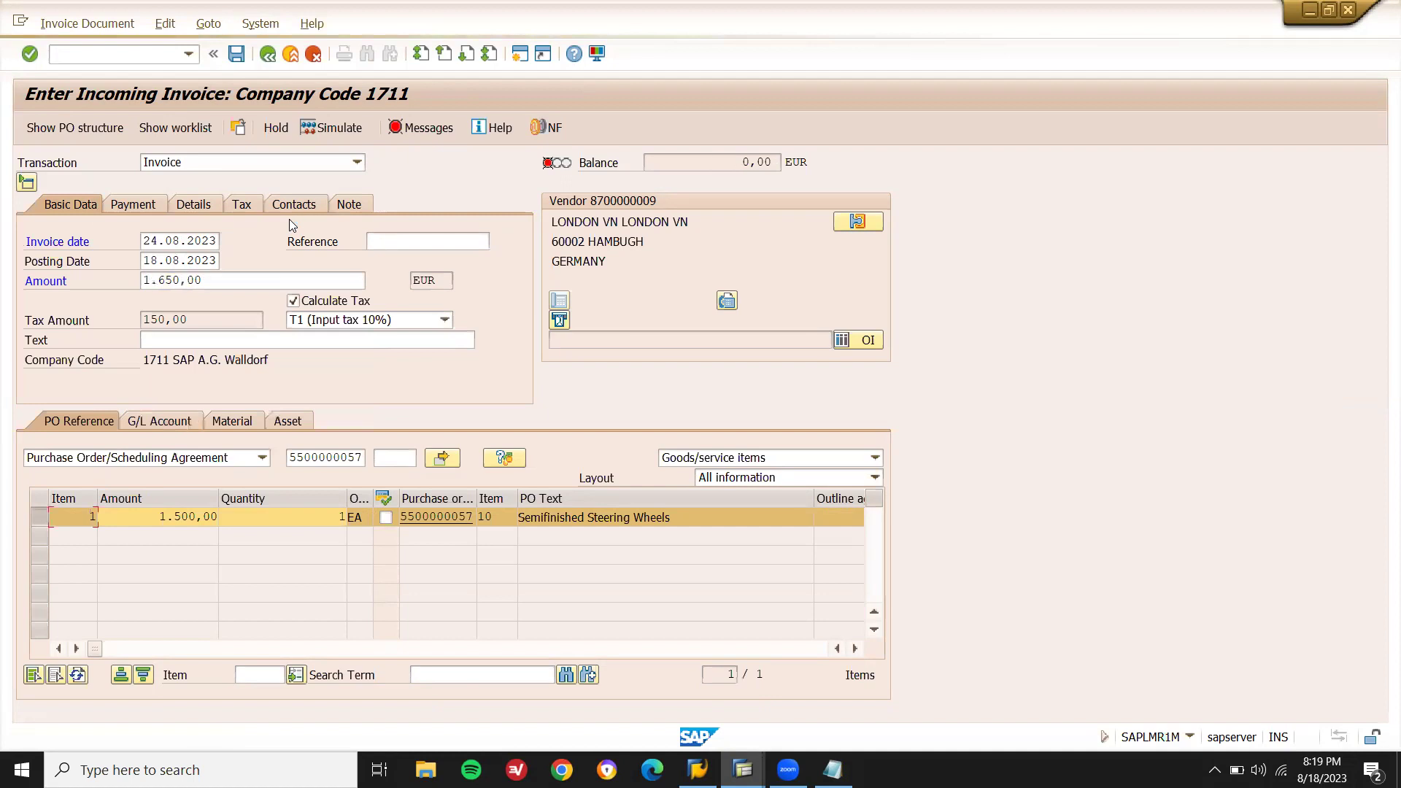
Show the long text of the error that account 399999 is not tax-relevant.
click(430, 128)
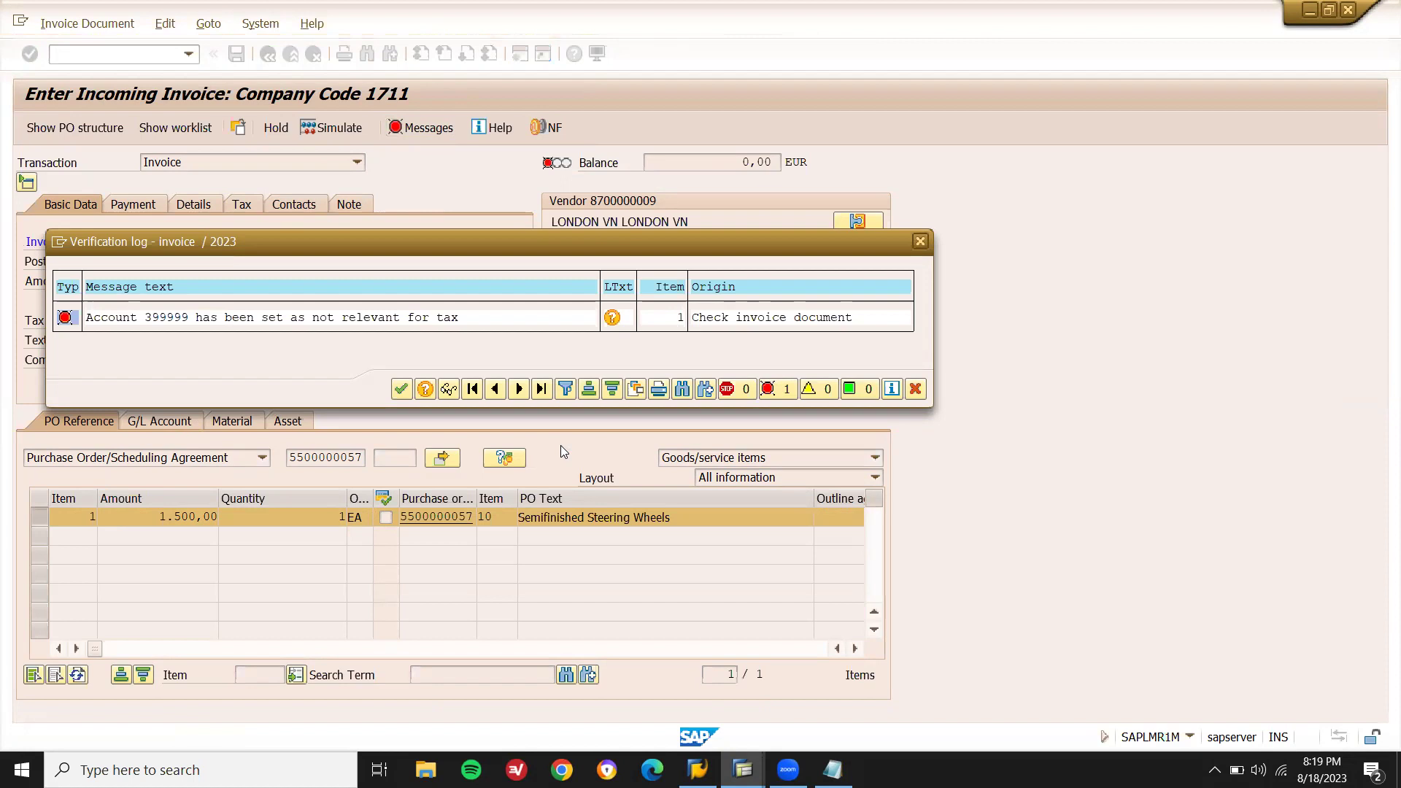
click(611, 318)
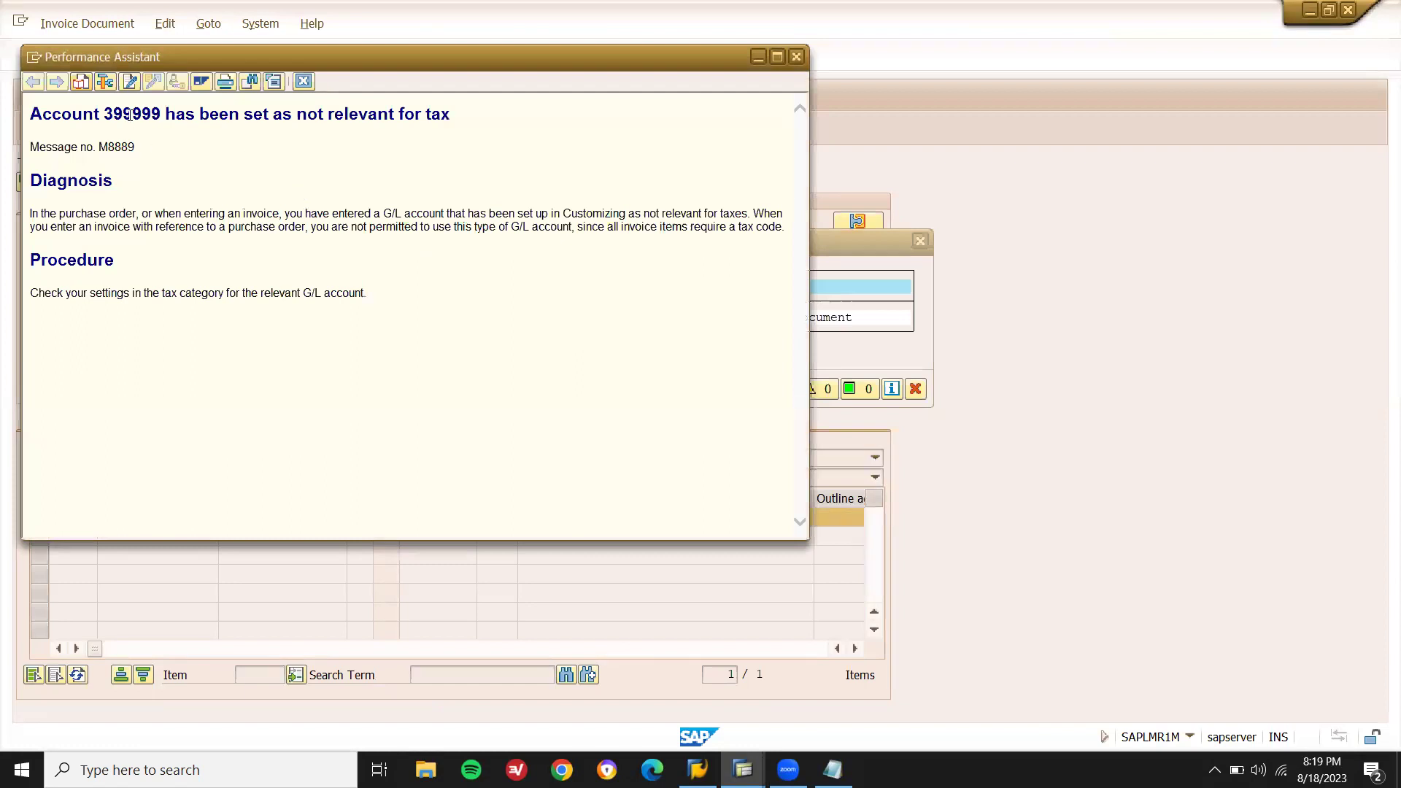
double_click(130, 115)
key(ctrl+c)
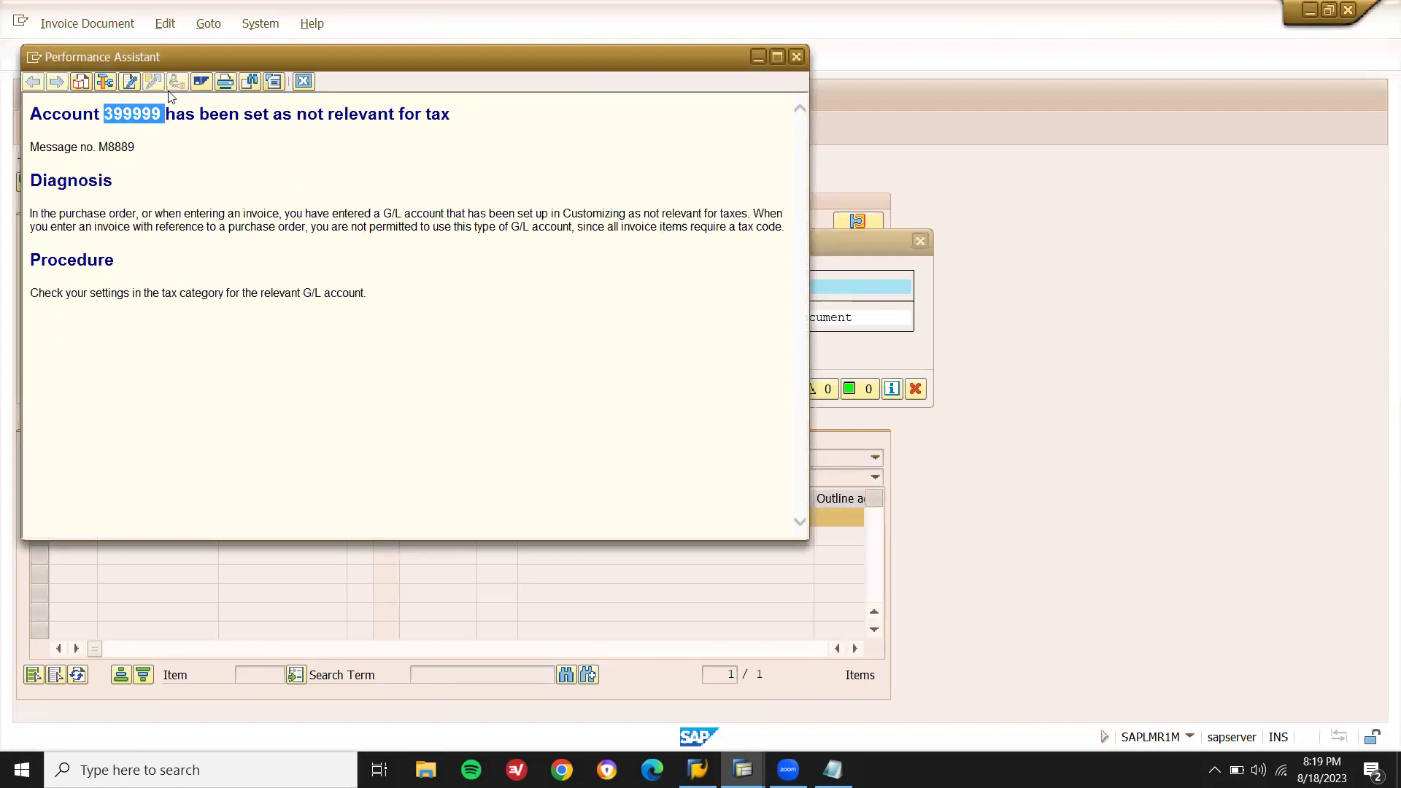
click(304, 81)
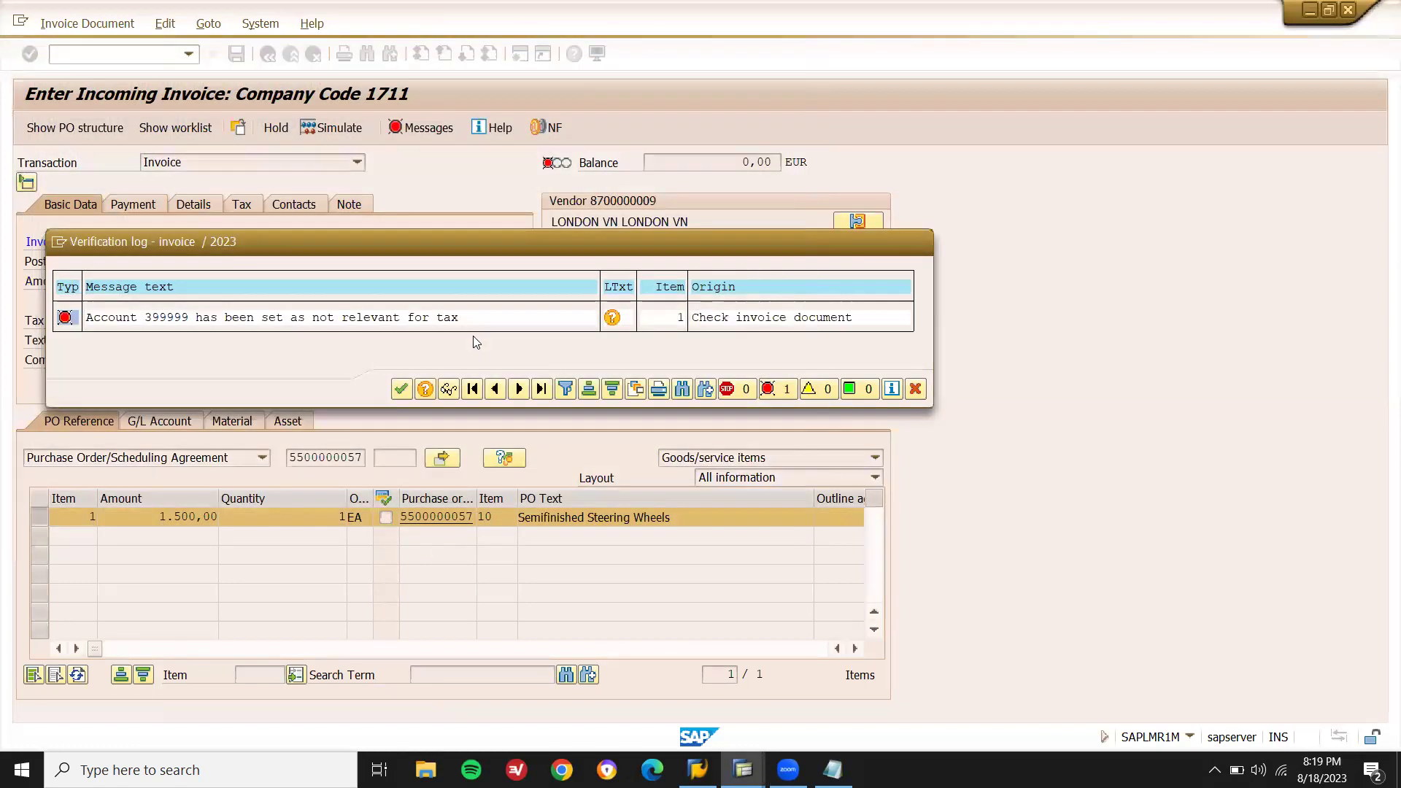
Open FS00 and search the account tree for account 399999, Stock initial entry.
key(Return)
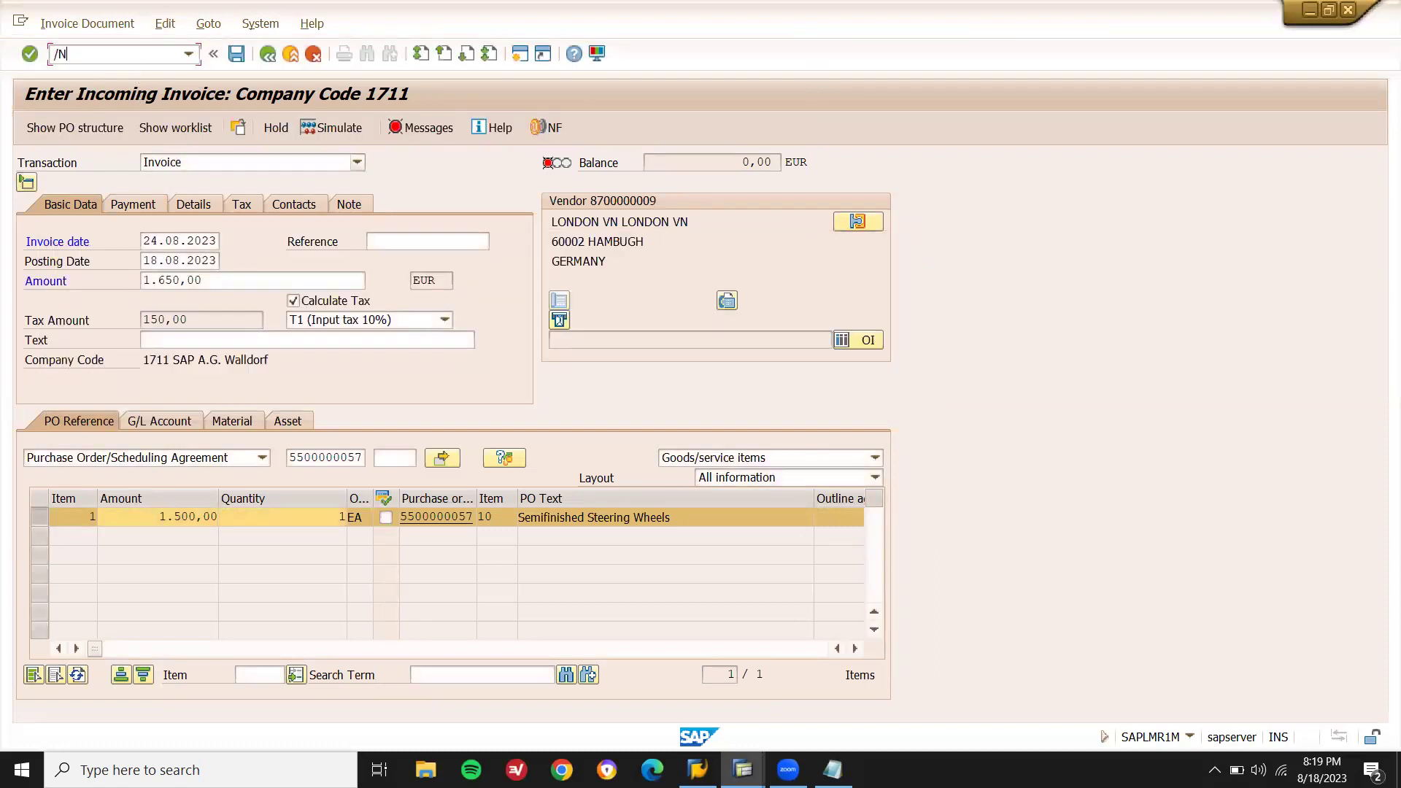
text(/NFS00)
key(Return)
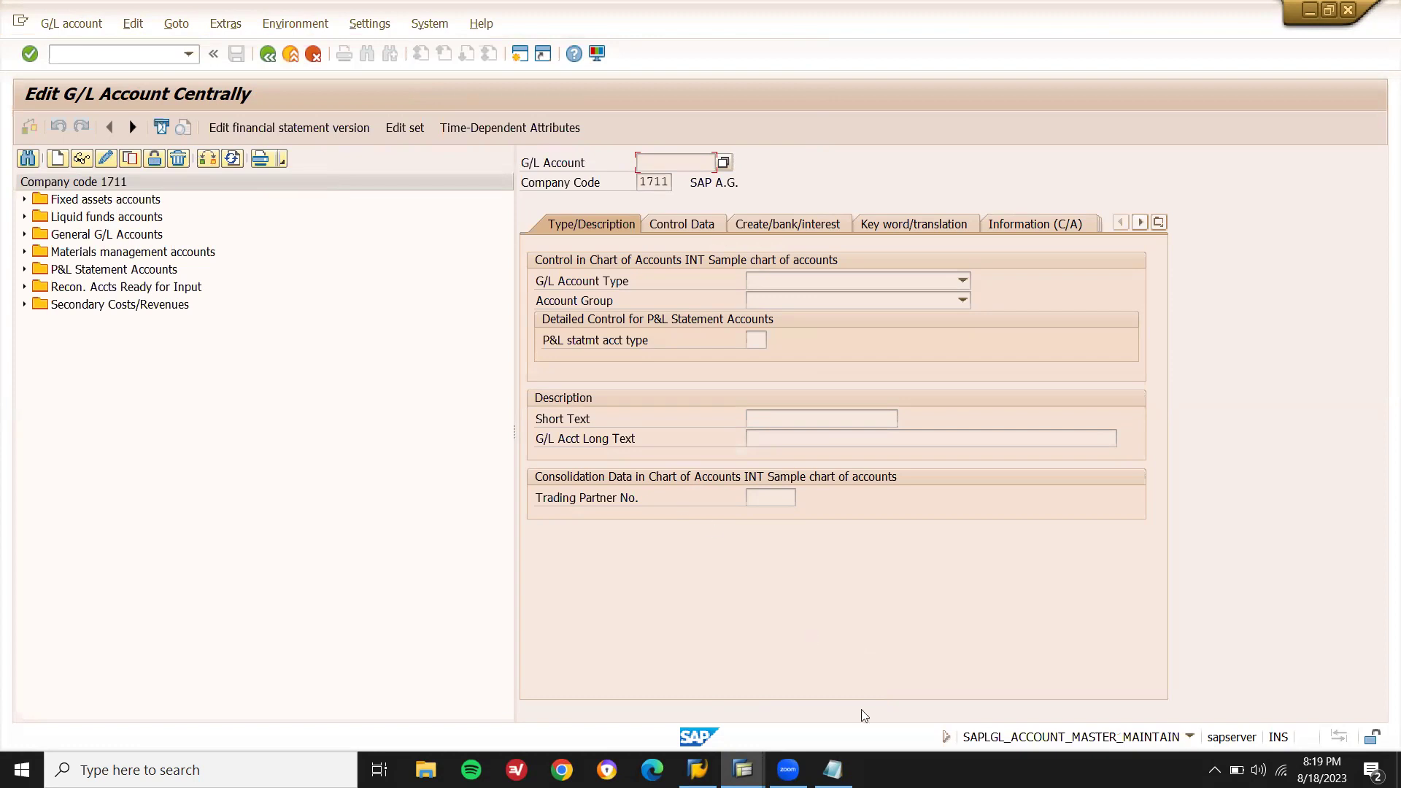
click(833, 769)
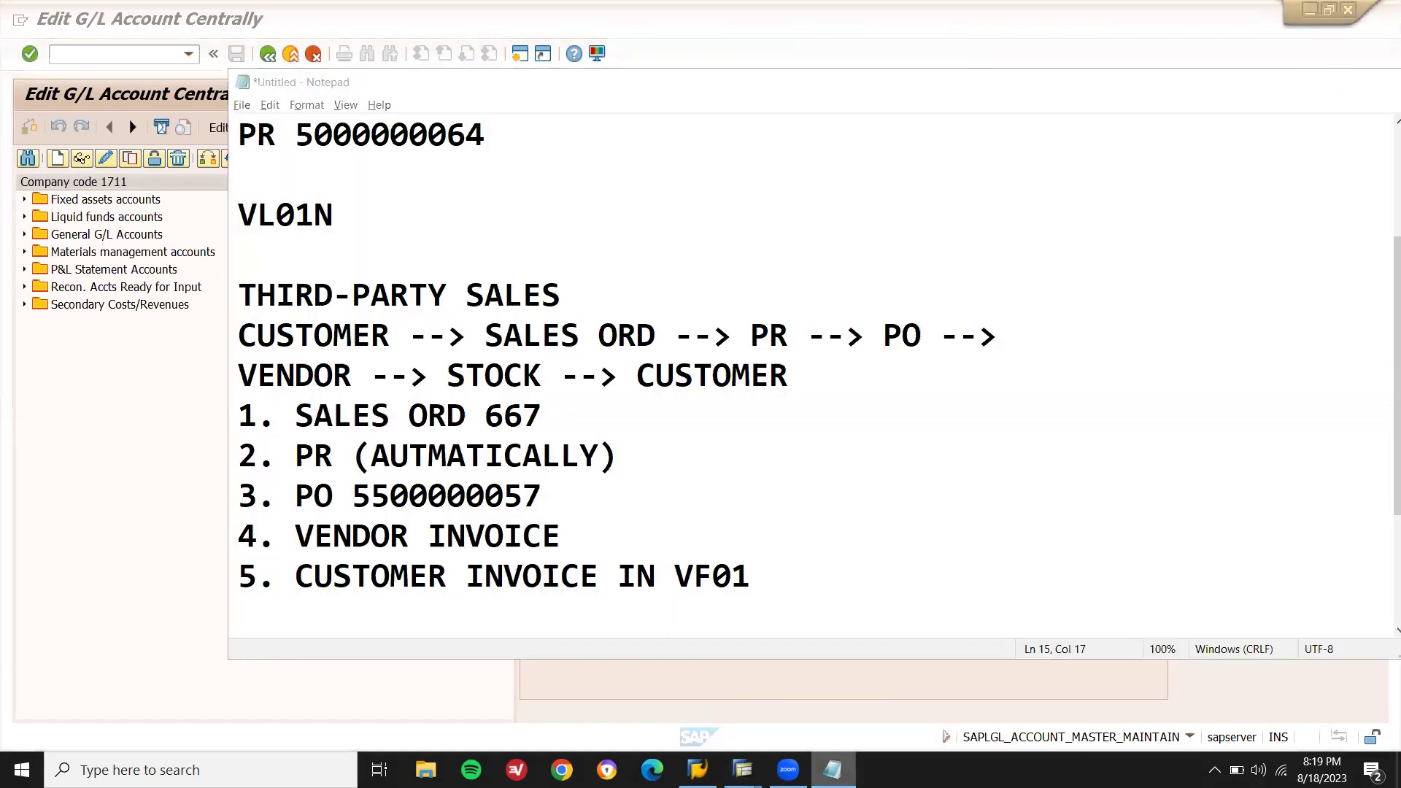
click(757, 700)
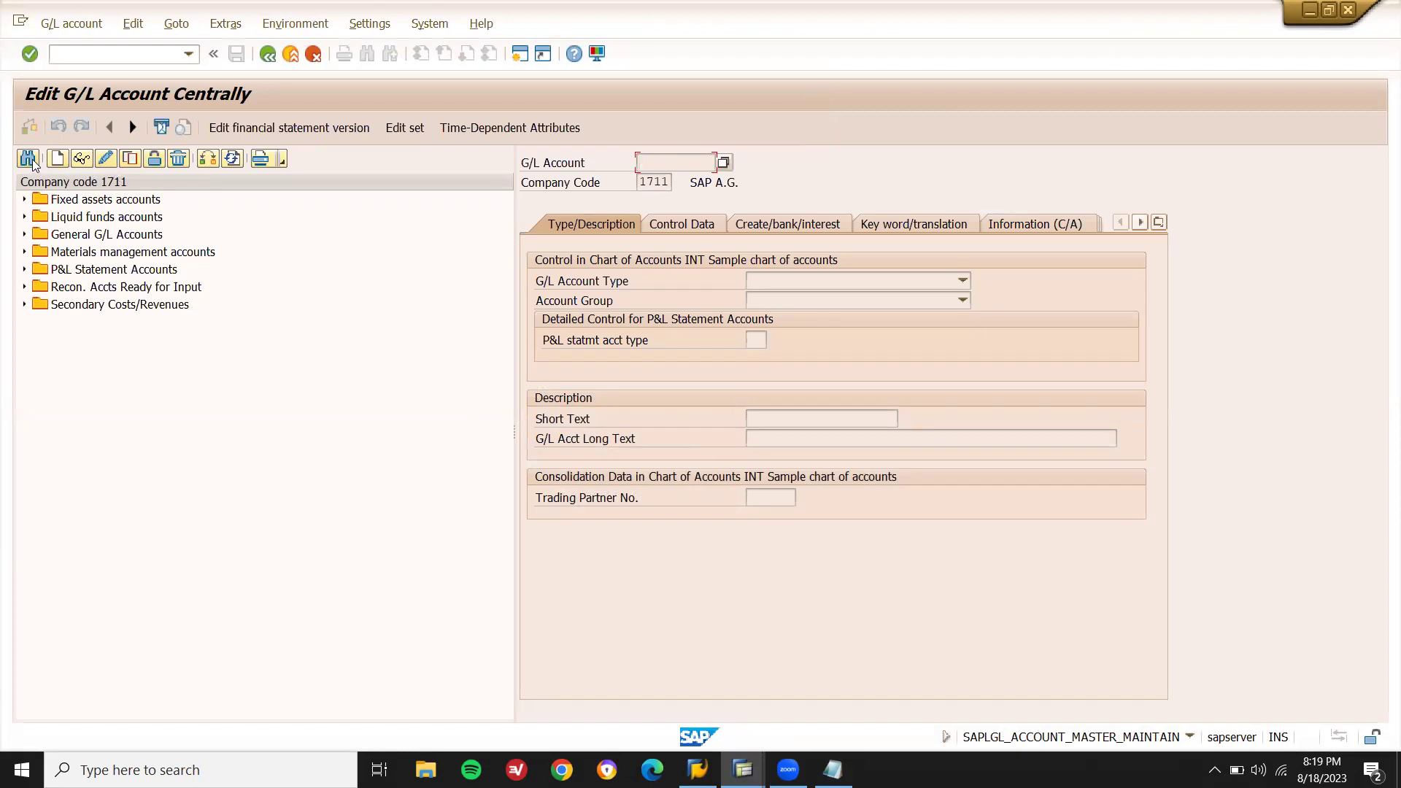
key(ctrl+v)
key(Return)
key(ctrl+f)
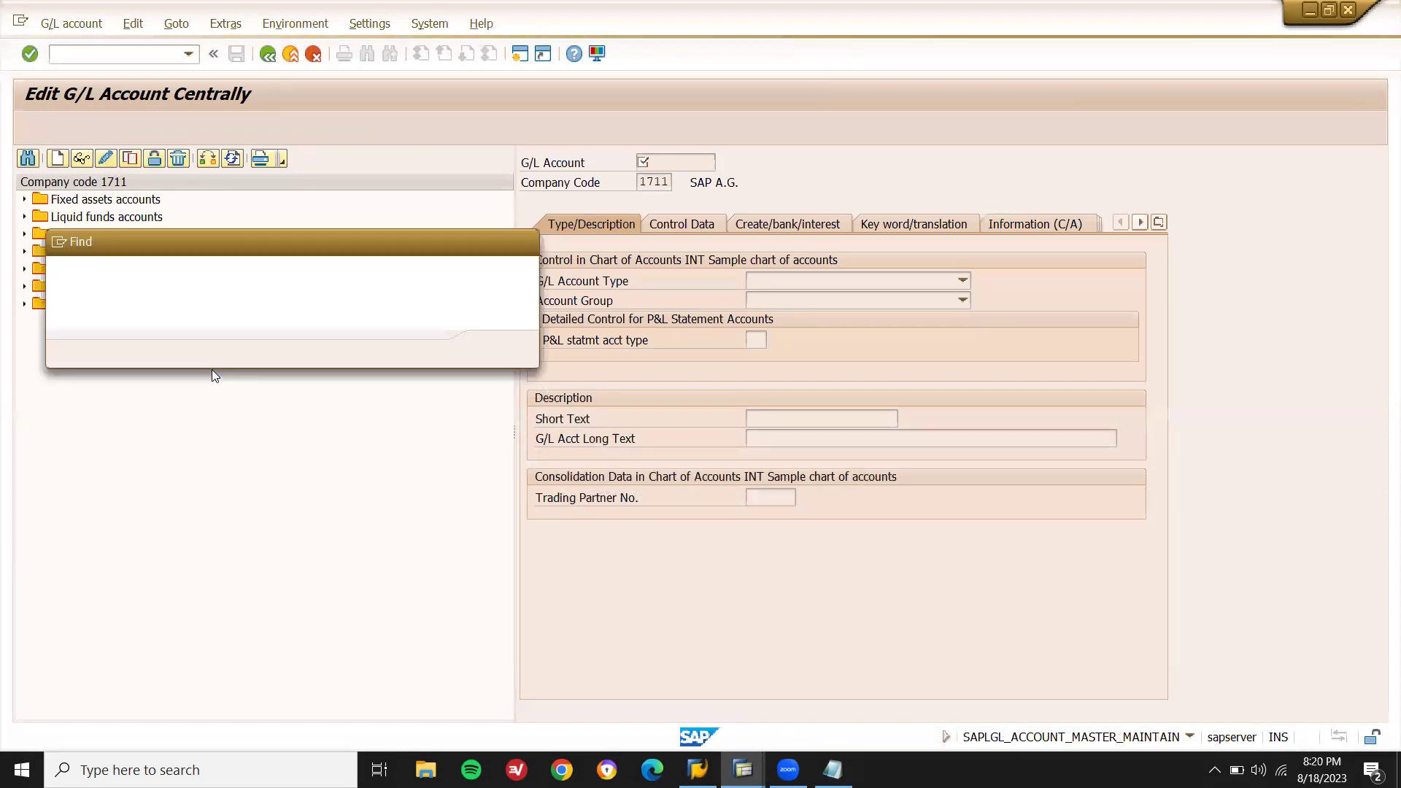
key(ctrl+v)
key(Return)
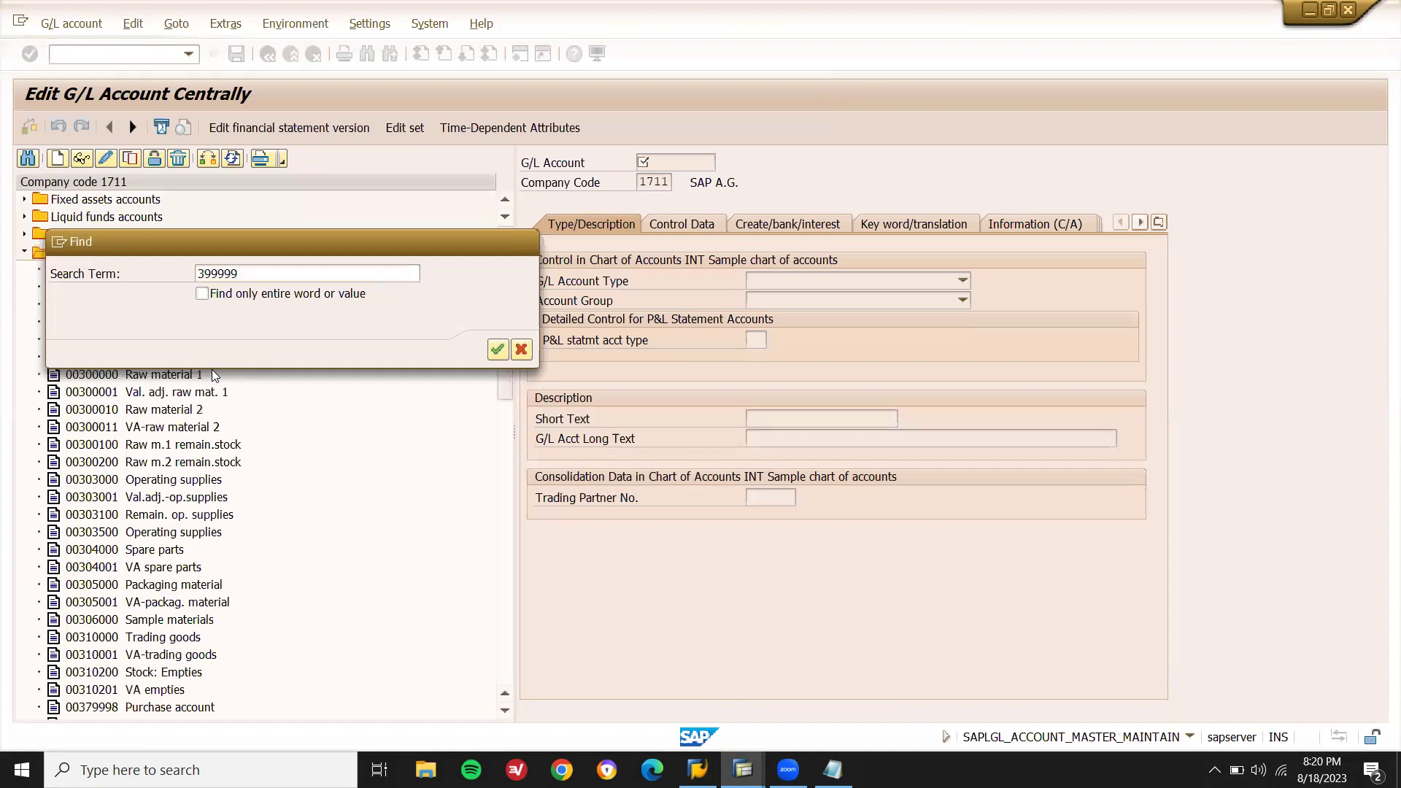
click(521, 351)
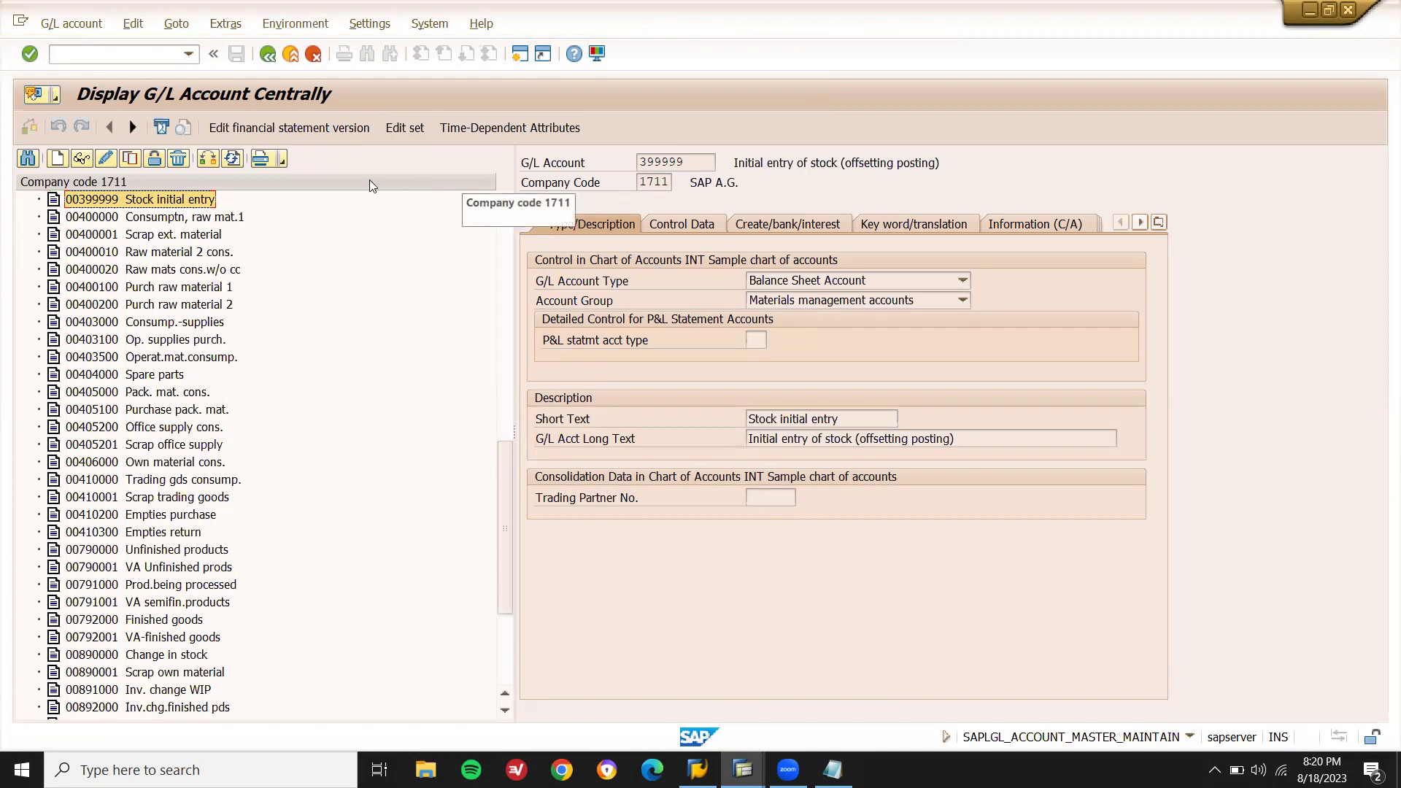
Set account 399999's tax category to * with posting without tax allowed, and save.
click(105, 158)
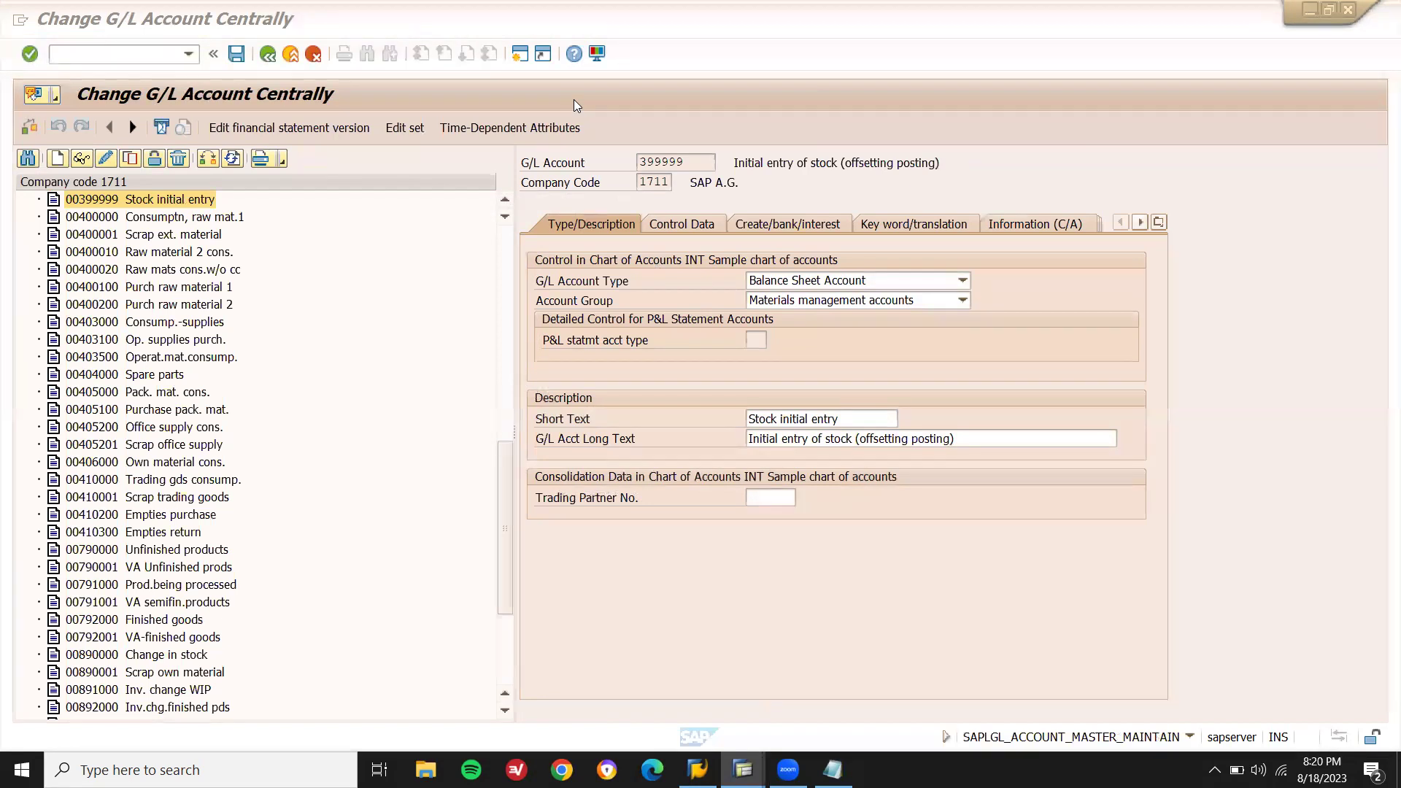
click(712, 225)
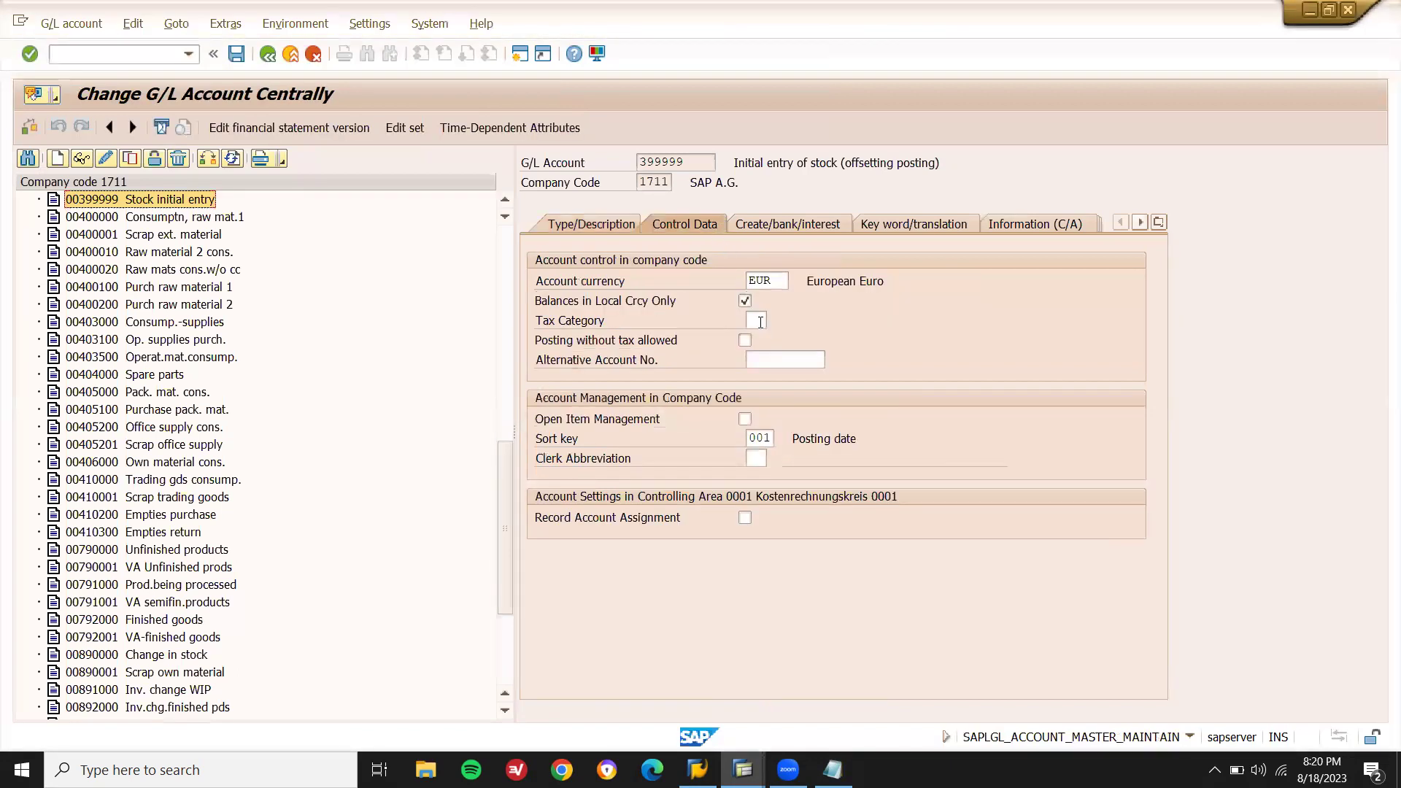
click(761, 322)
key(Return)
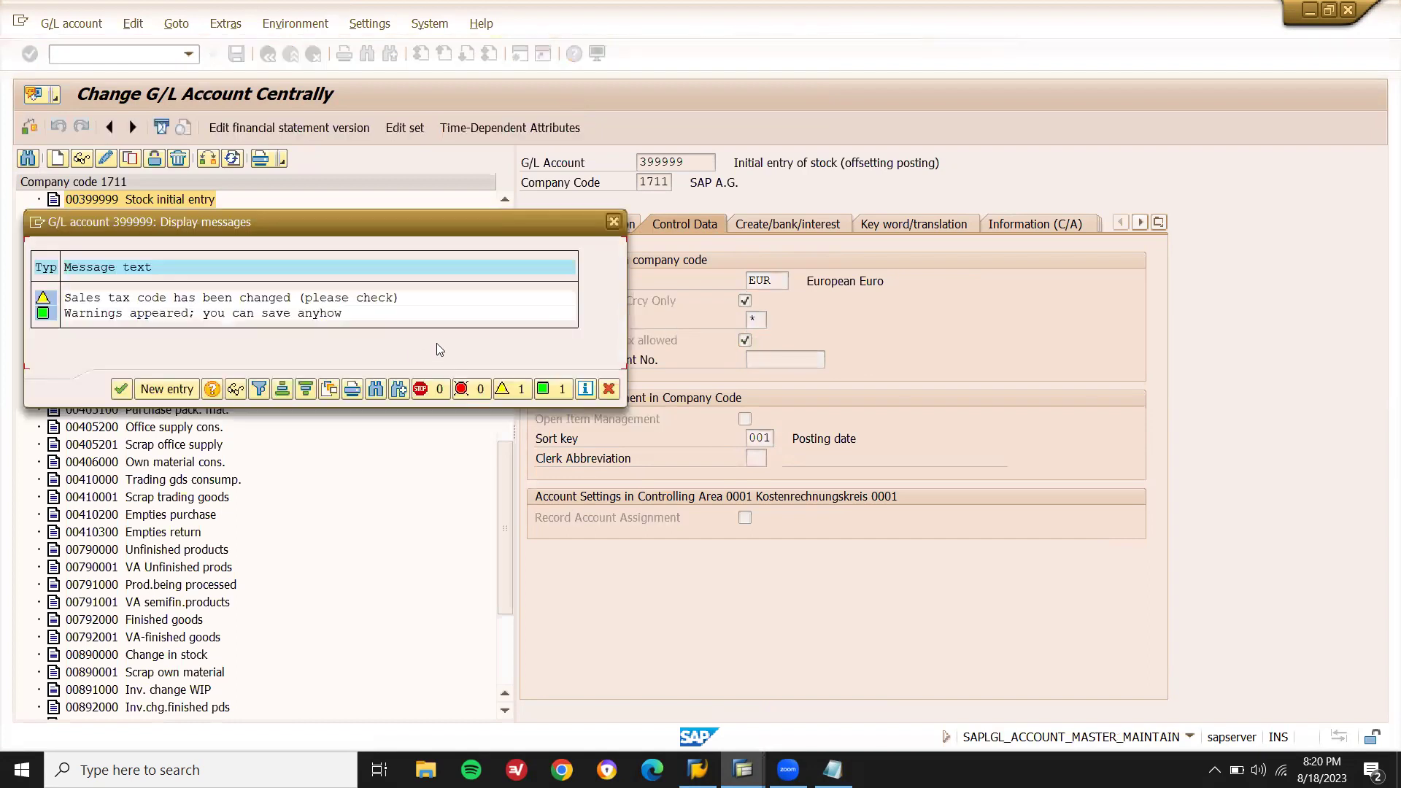
click(121, 389)
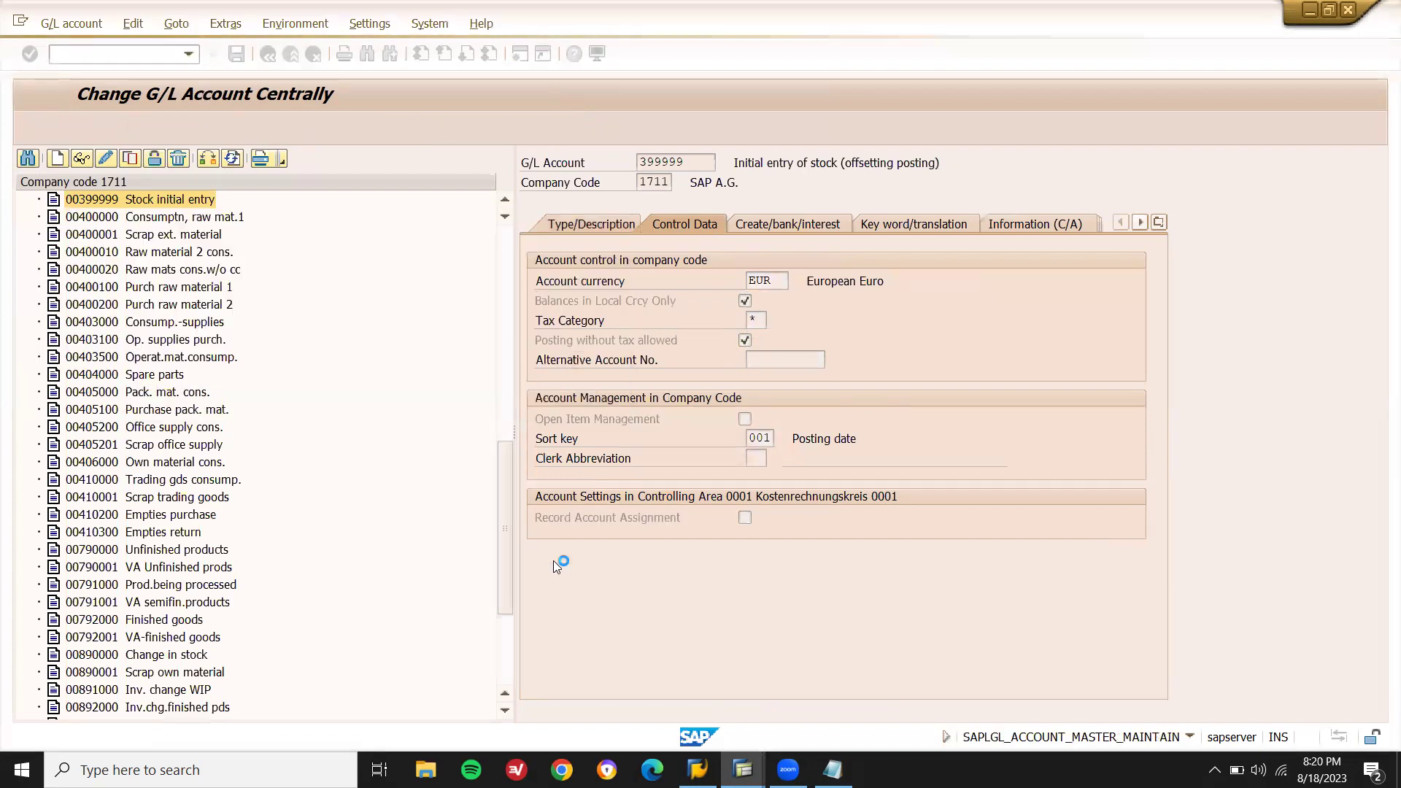
mouse_move(741, 766)
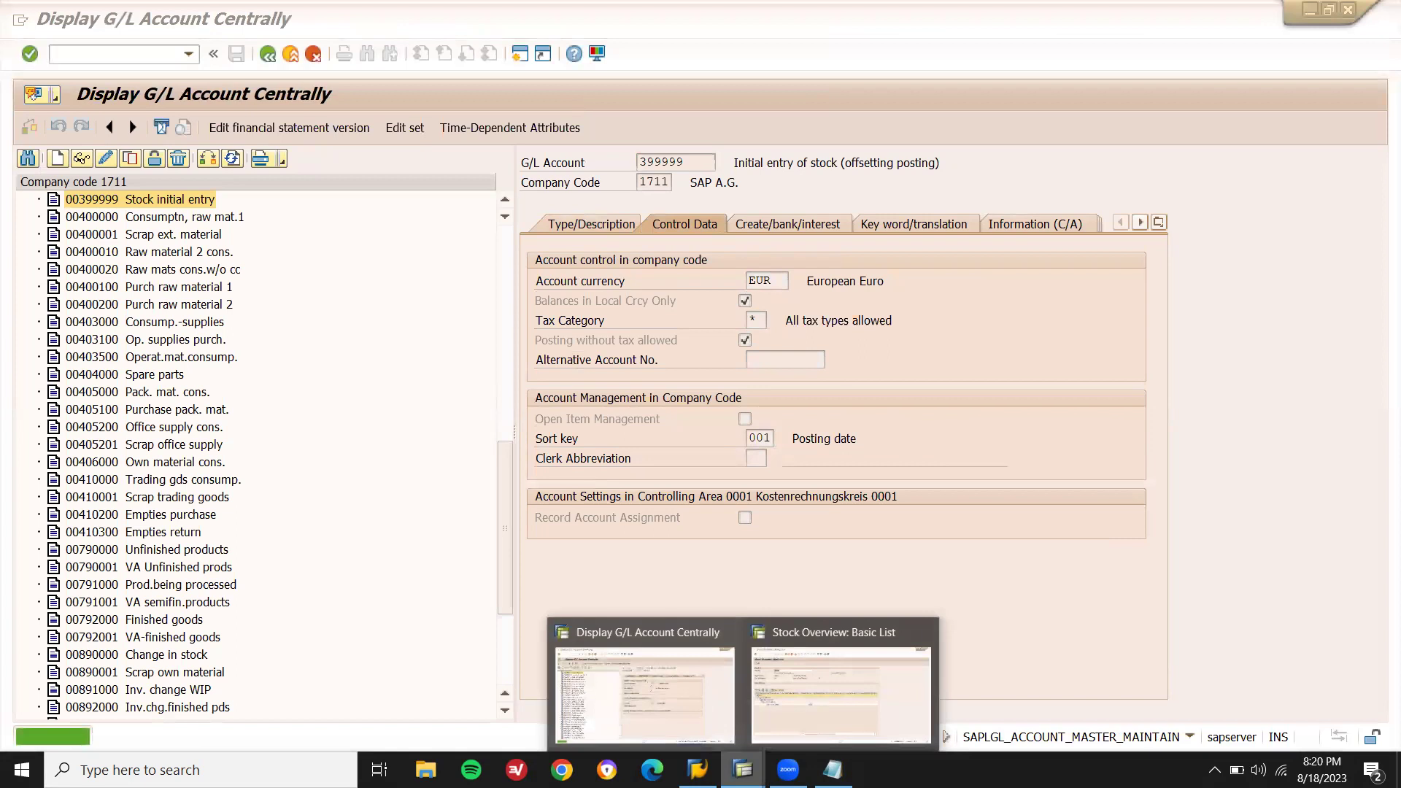
click(825, 714)
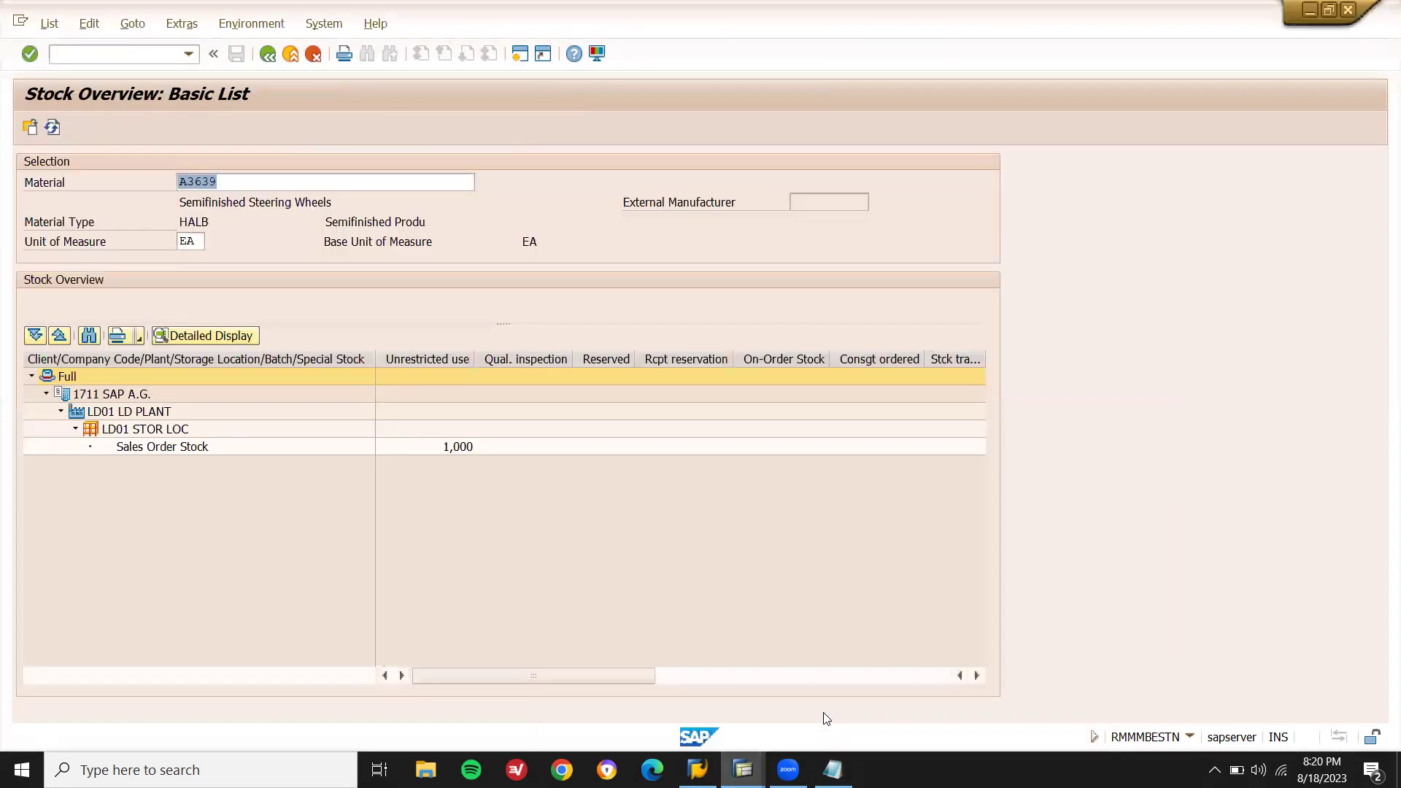
key(F3)
key(F3)
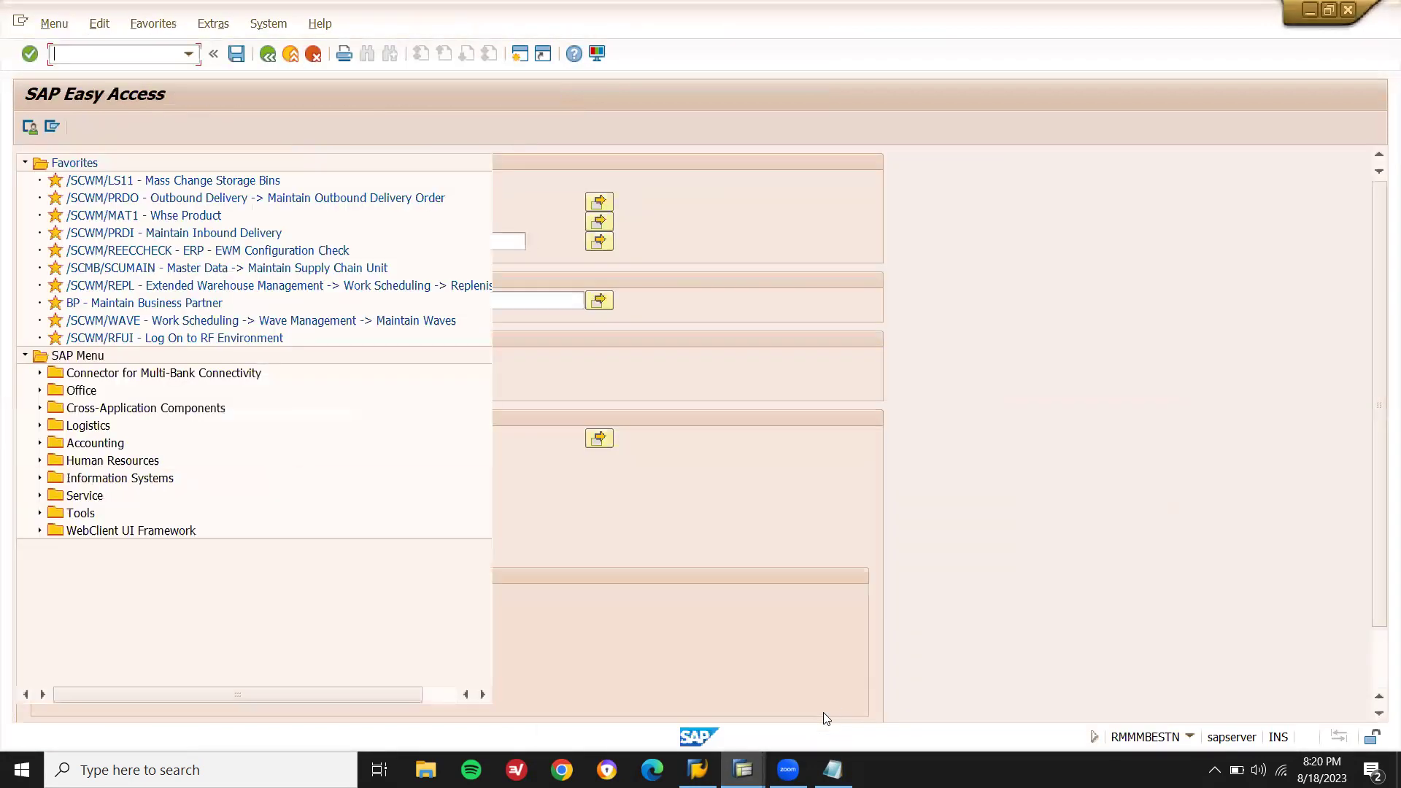
text(MIRO)
key(Return)
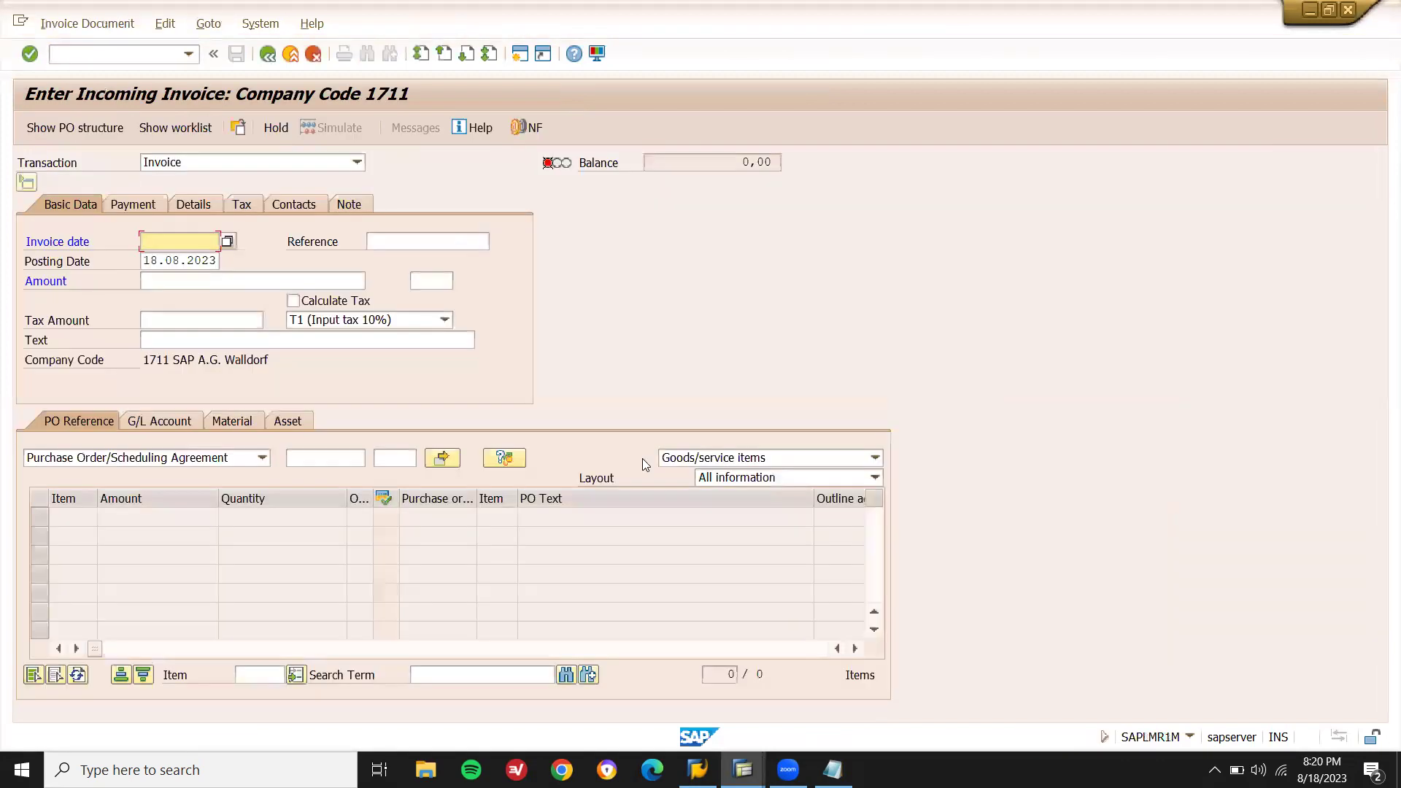
key(Down)
key(Down)
key(Return)
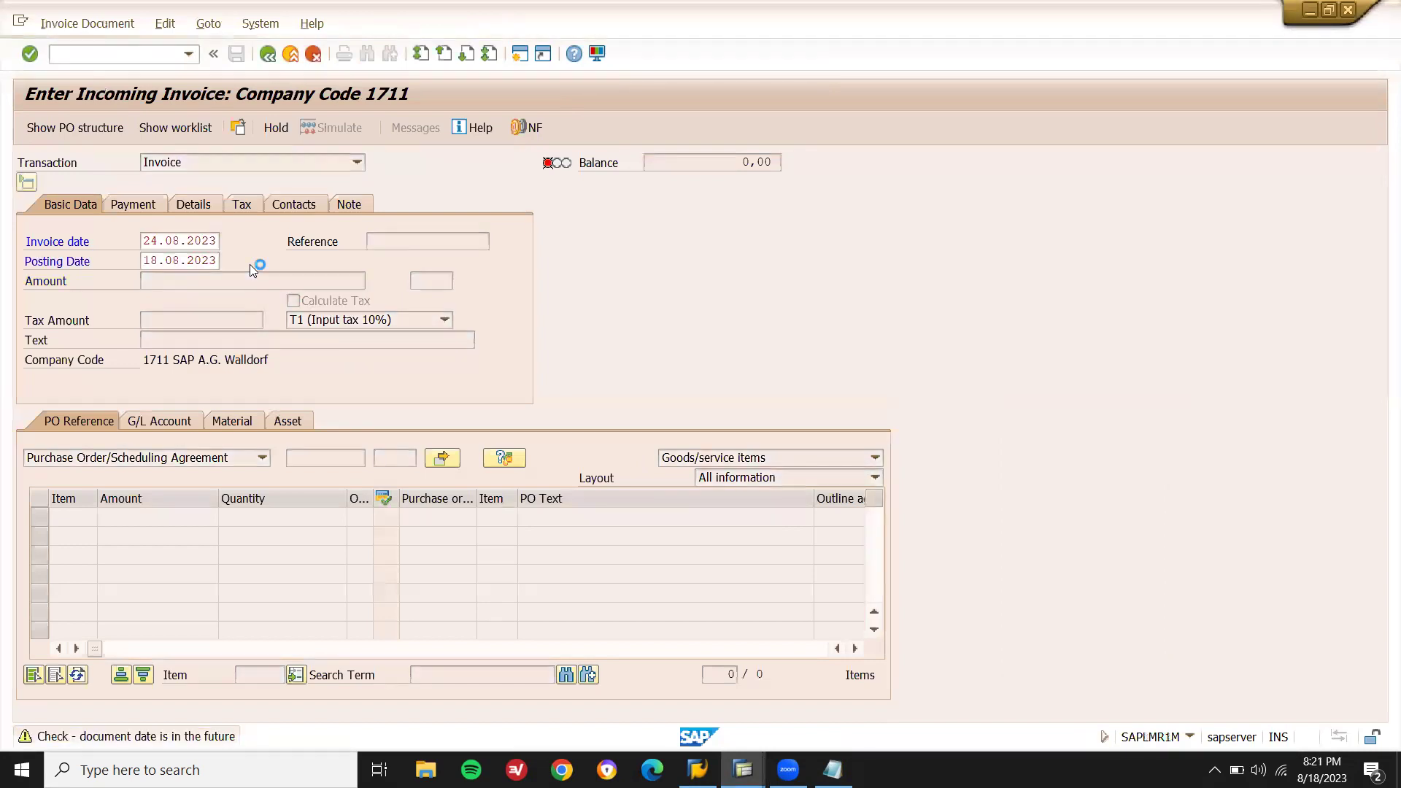
click(337, 460)
key(Return)
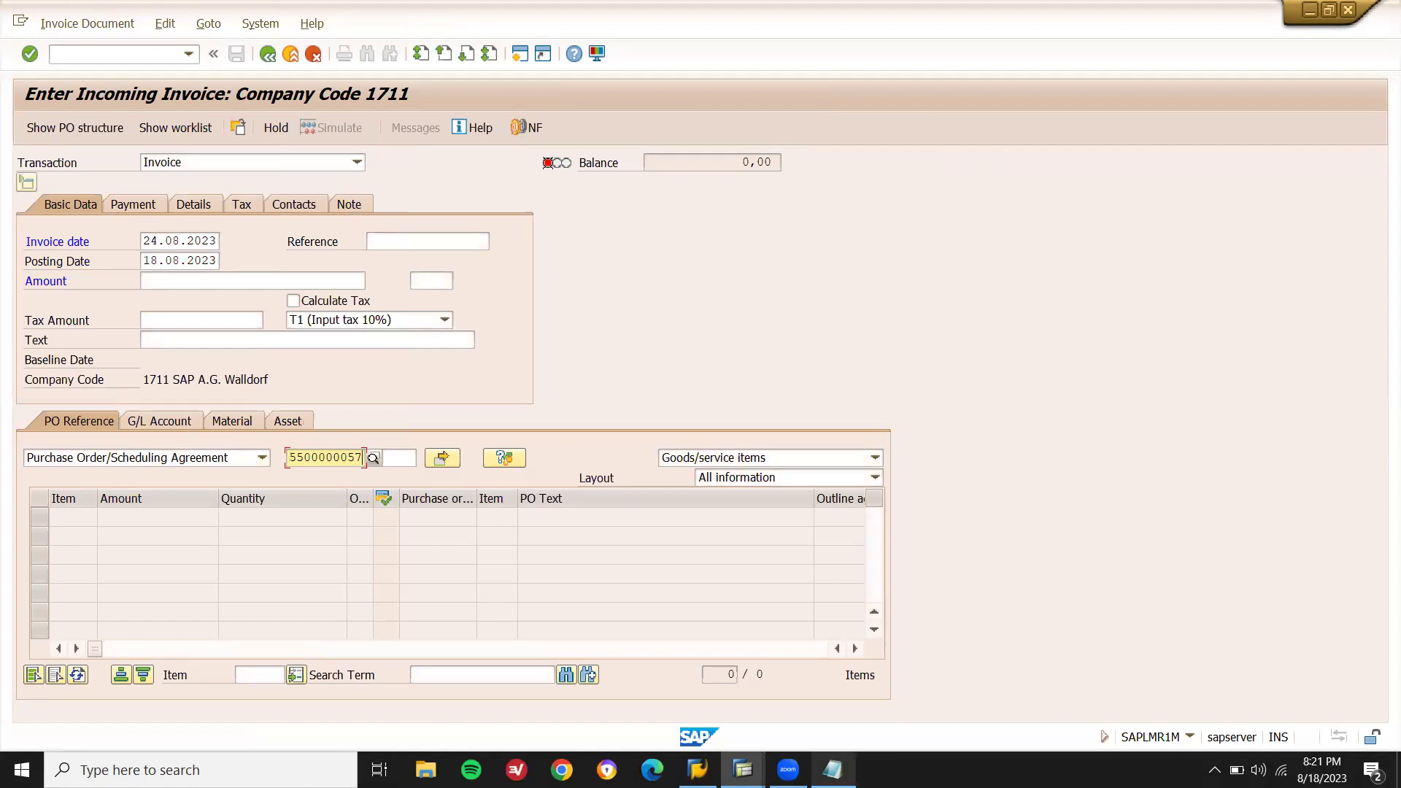
Calculate tax, enter amount 1650 and baseline date 25.08.2023, then post the invoice.
key(alt+Tab)
key(alt+Tab)
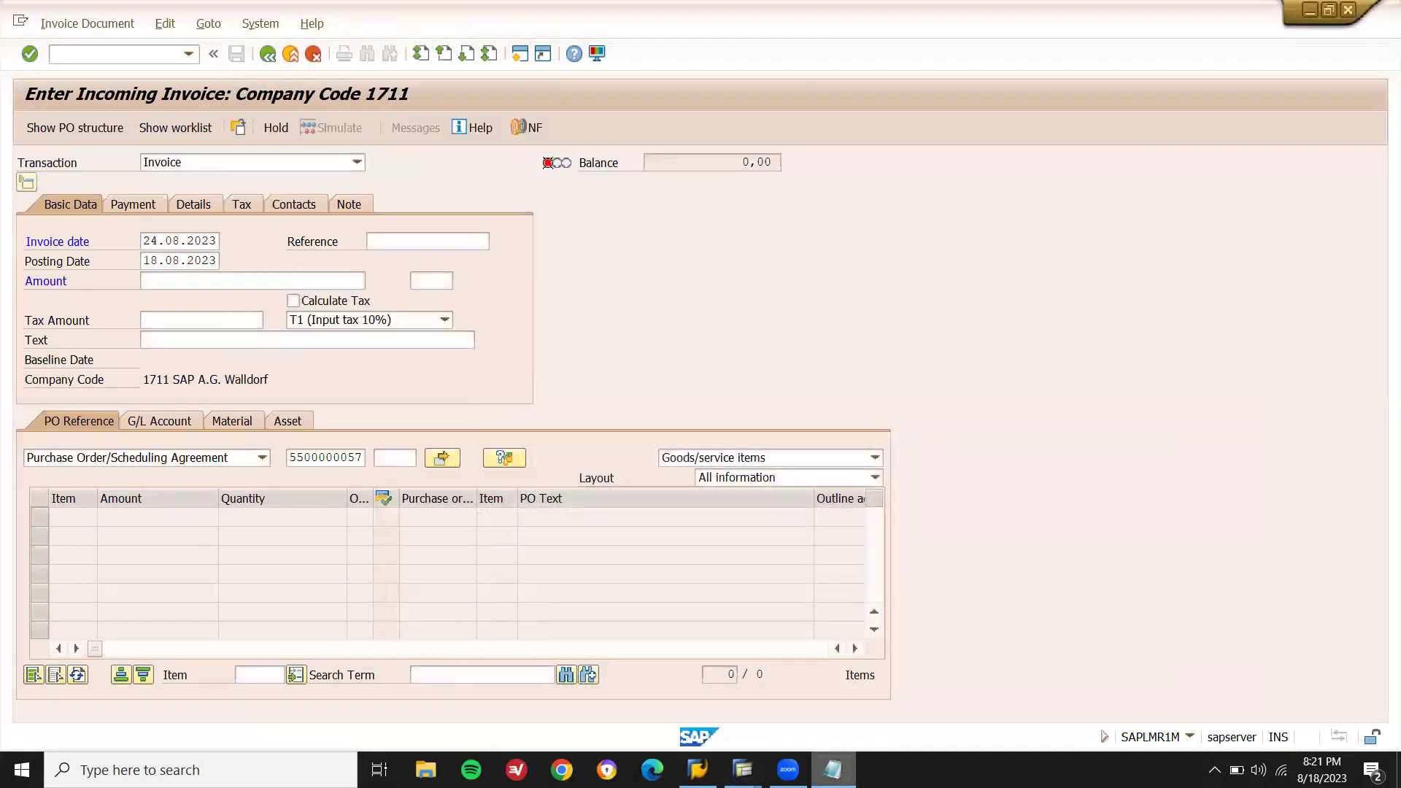
click(324, 302)
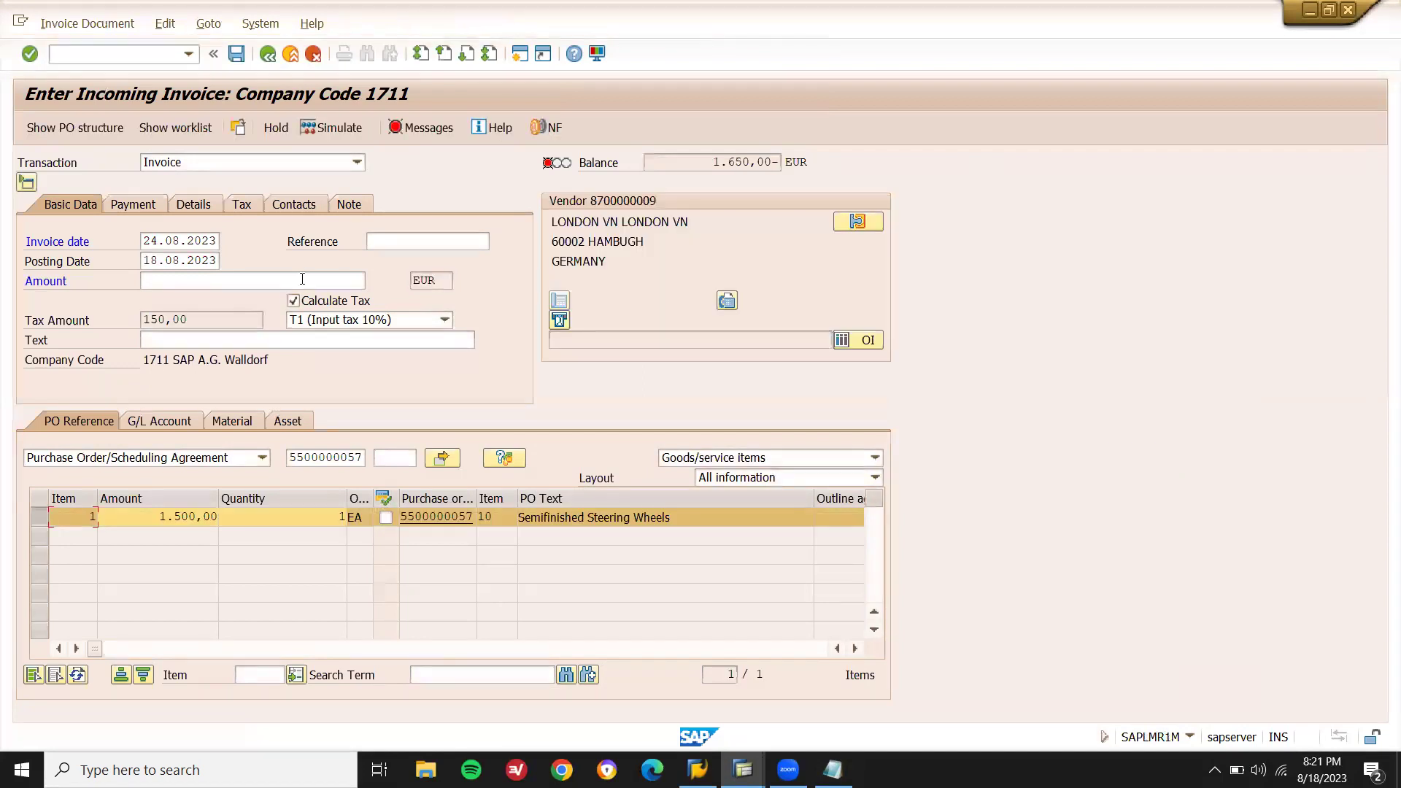
click(302, 278)
text(1650)
key(Return)
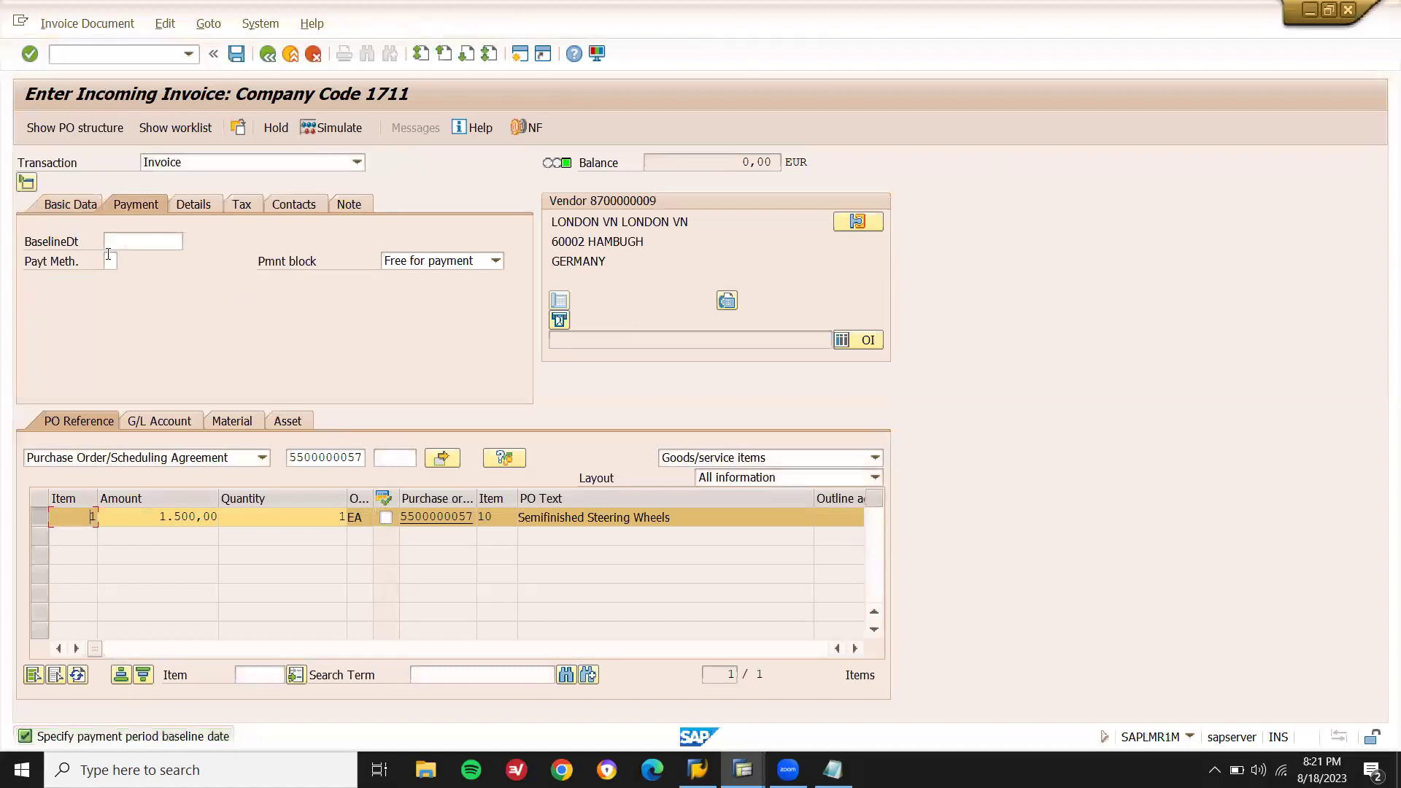
click(119, 240)
key(Down)
key(Return)
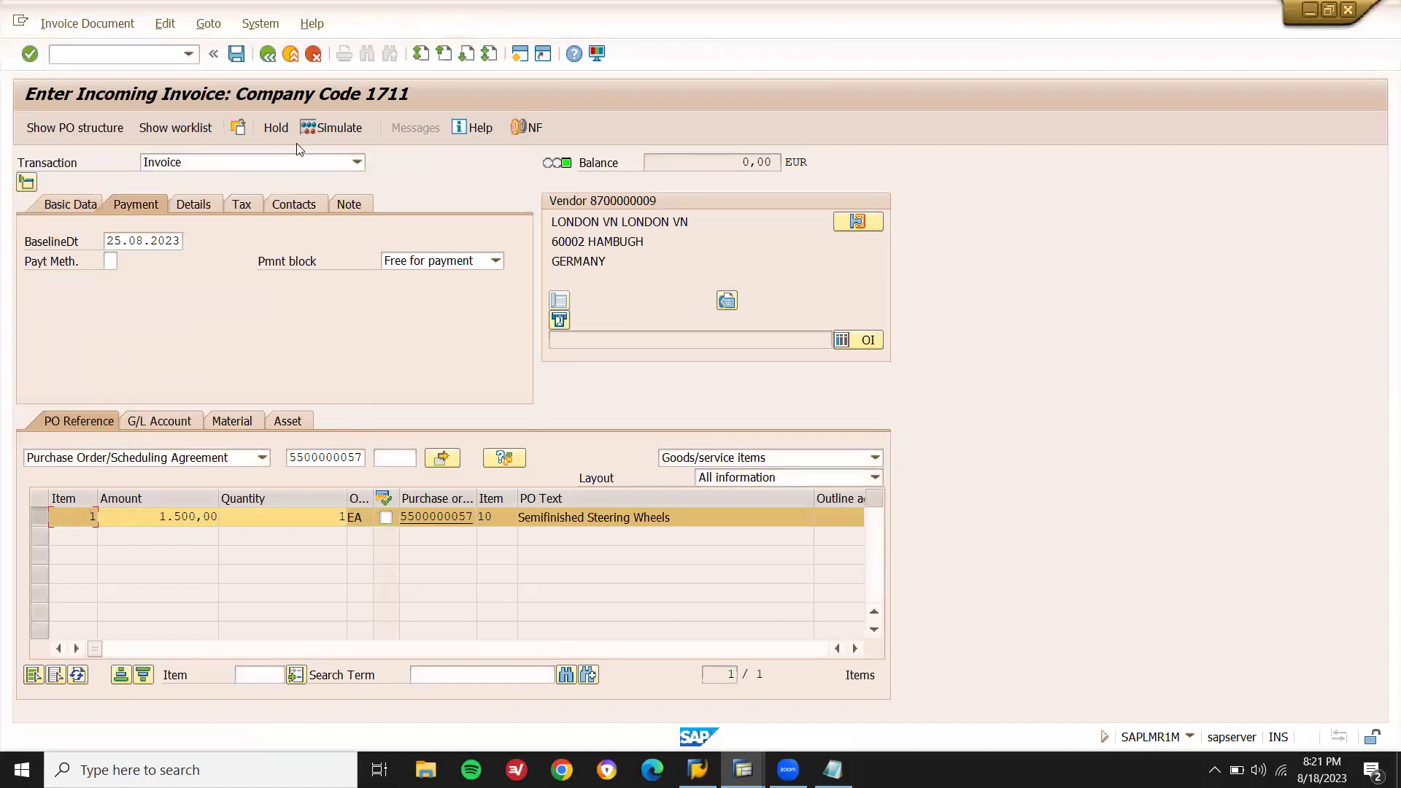
key(ctrl+s)
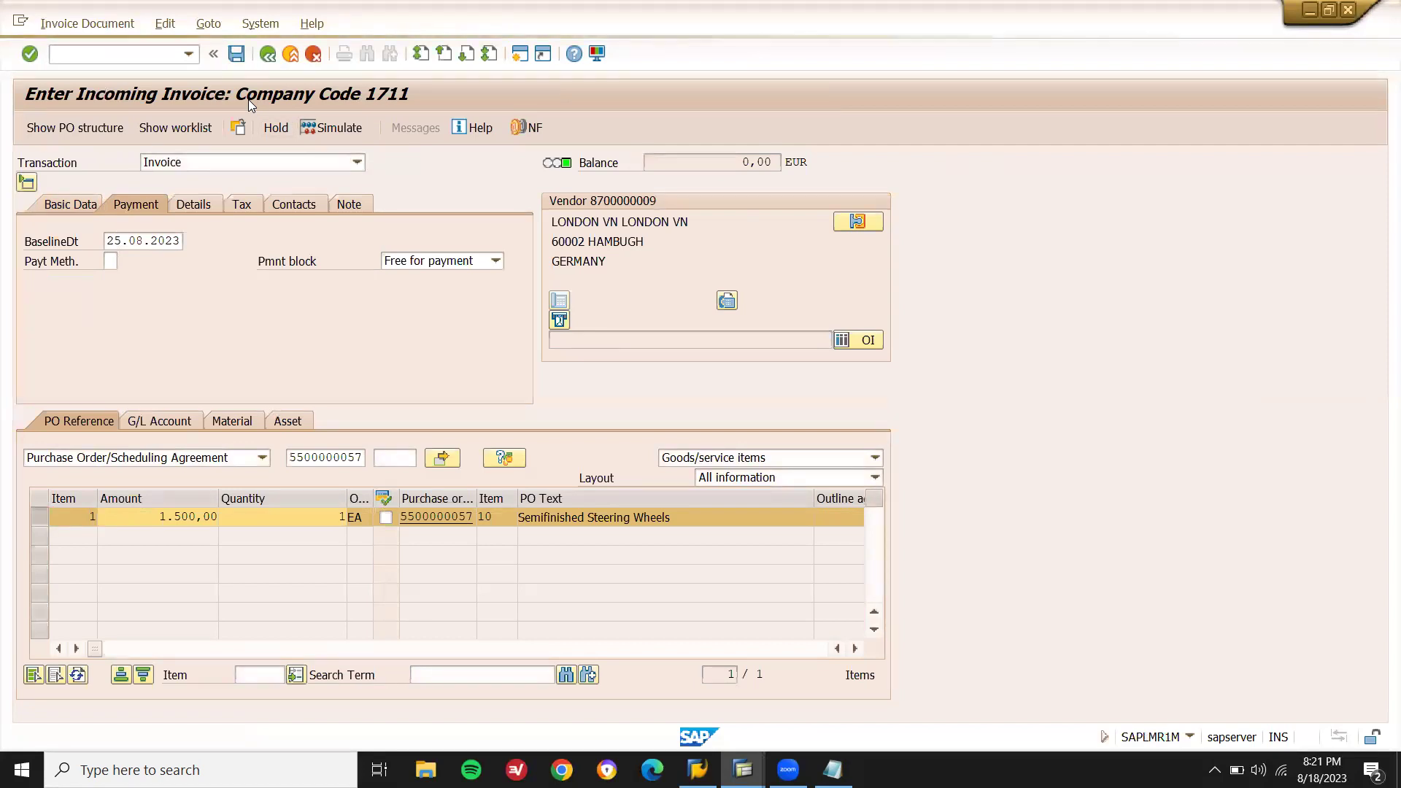
Bill the prefilled sales order in VF01, saving billing document 90000154 for 5.000,00 EUR.
click(148, 54)
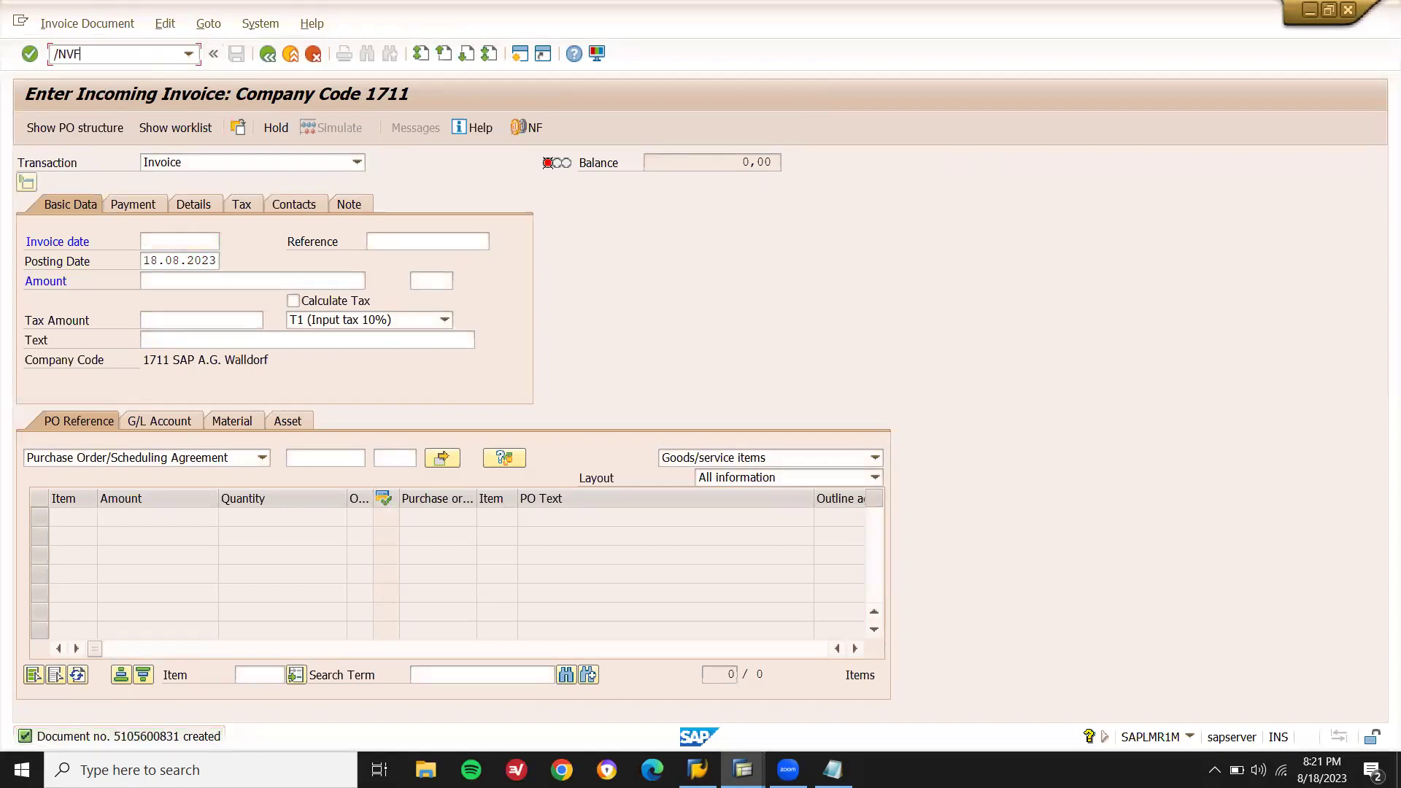
text(/NVF01)
key(Return)
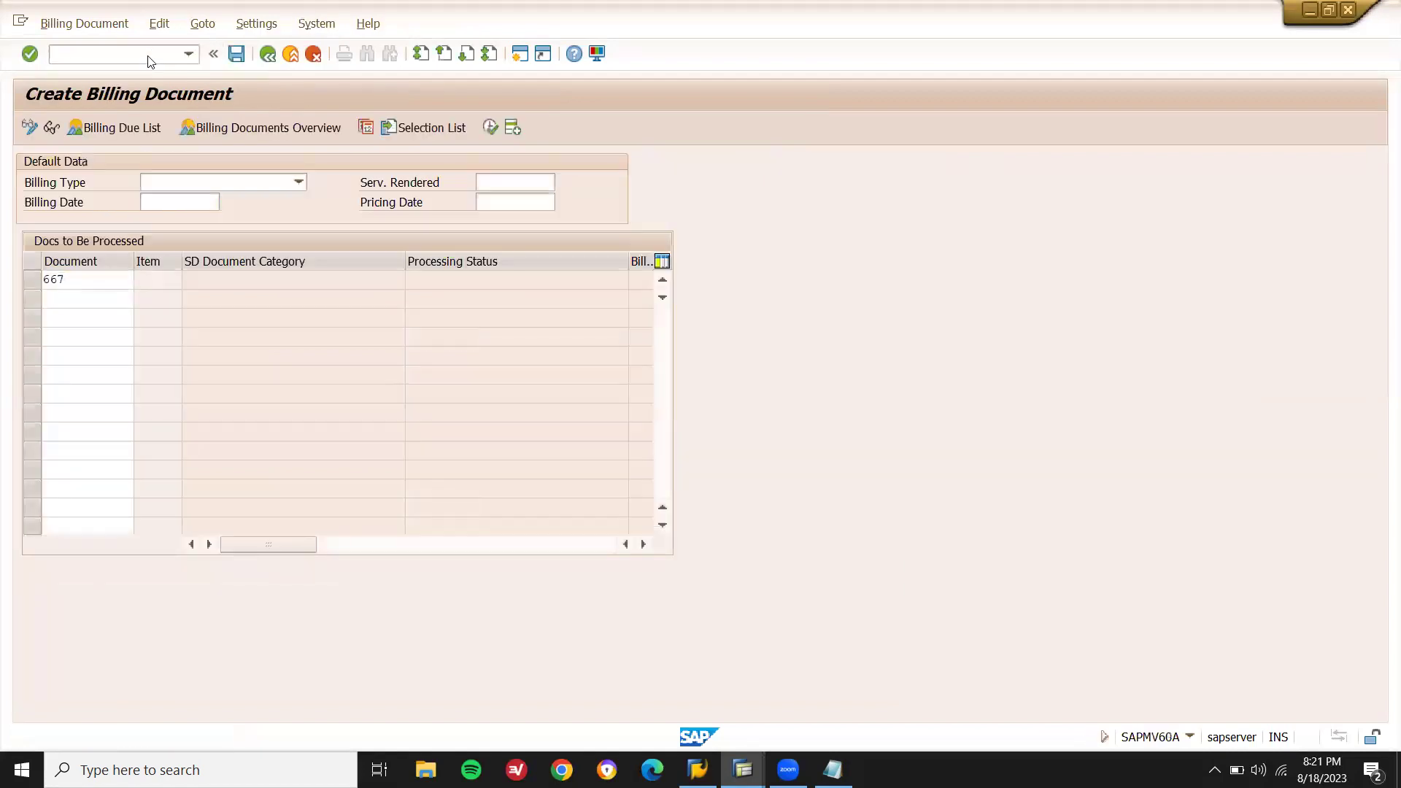
key(Return)
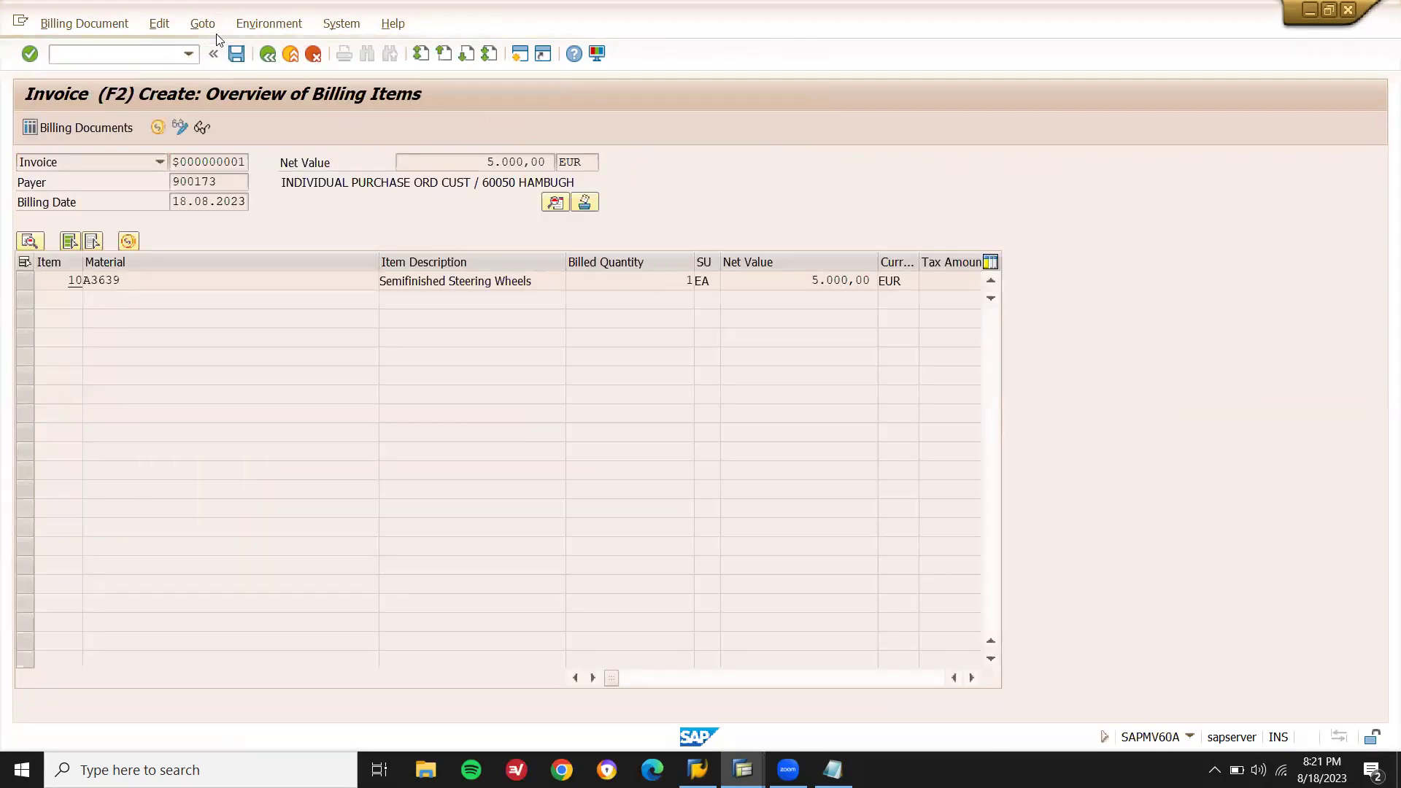
key(ctrl+s)
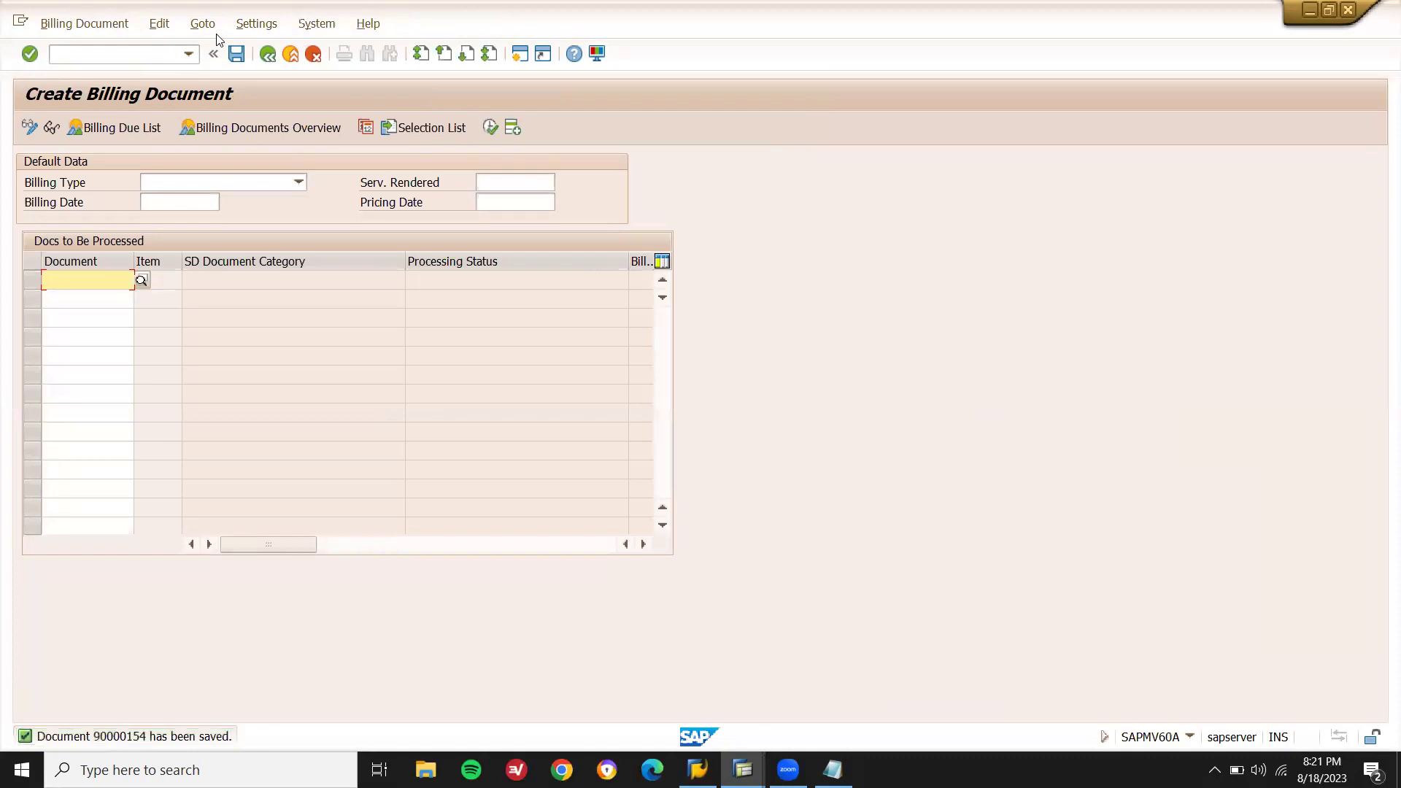